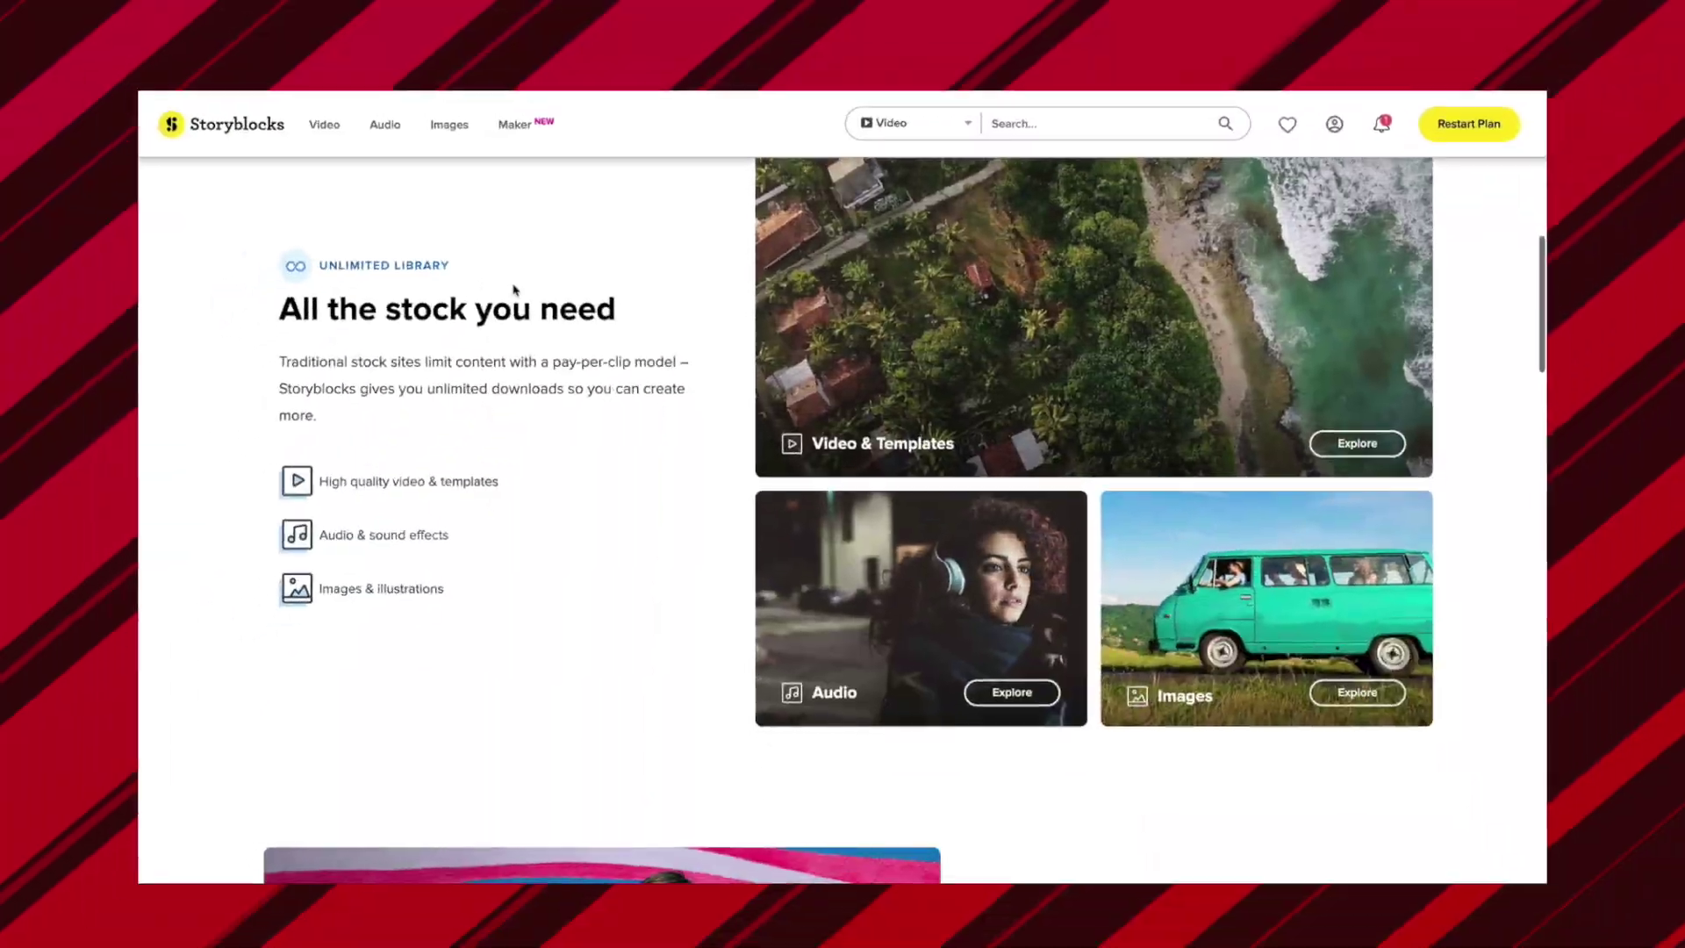
Look through the Storyblocks home page and Video section, including the stock clips, pricing plans and template collections
scroll(514, 290, "down", 8)
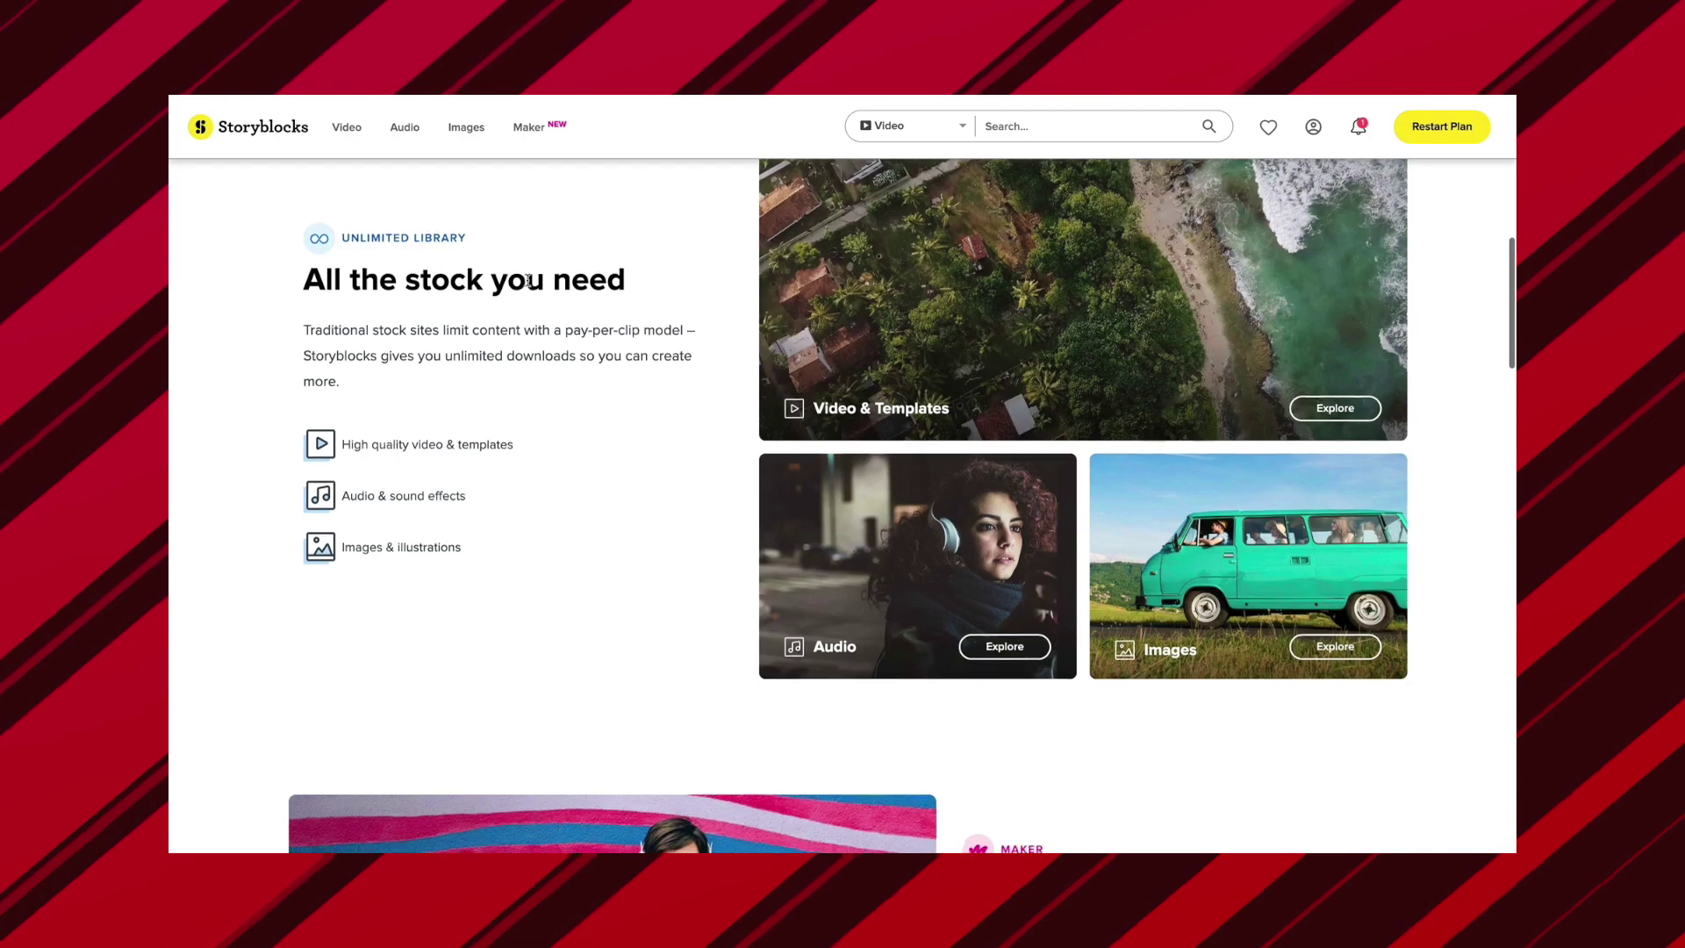
scroll(527, 279, "down", 2)
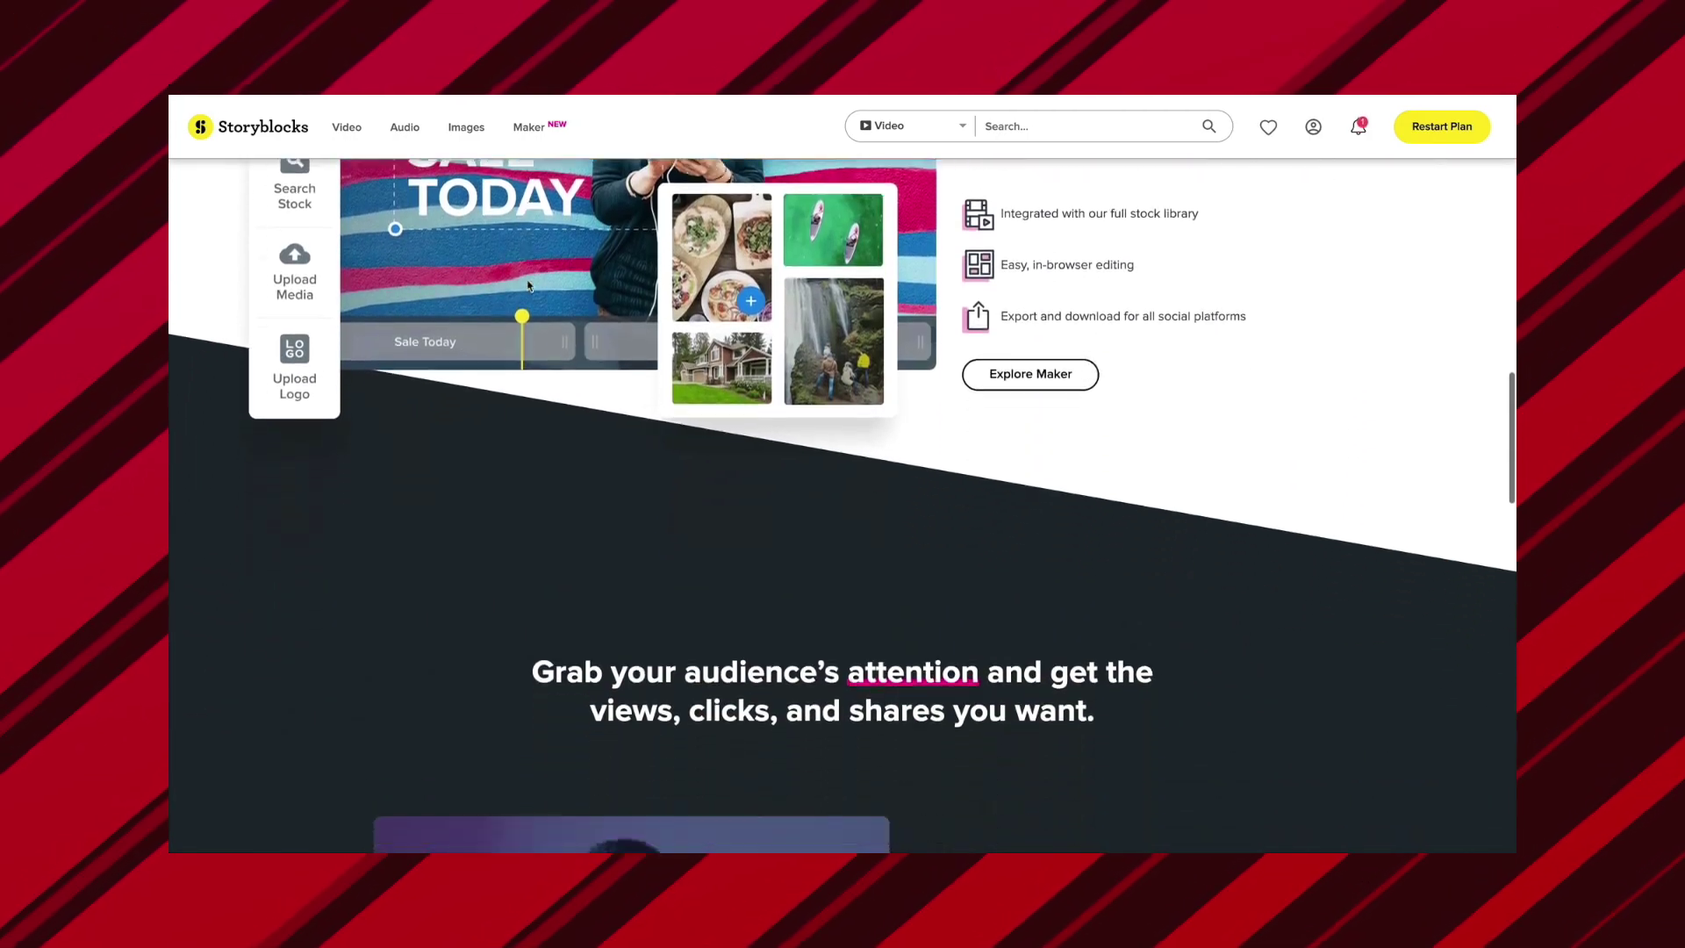
left_click(349, 128)
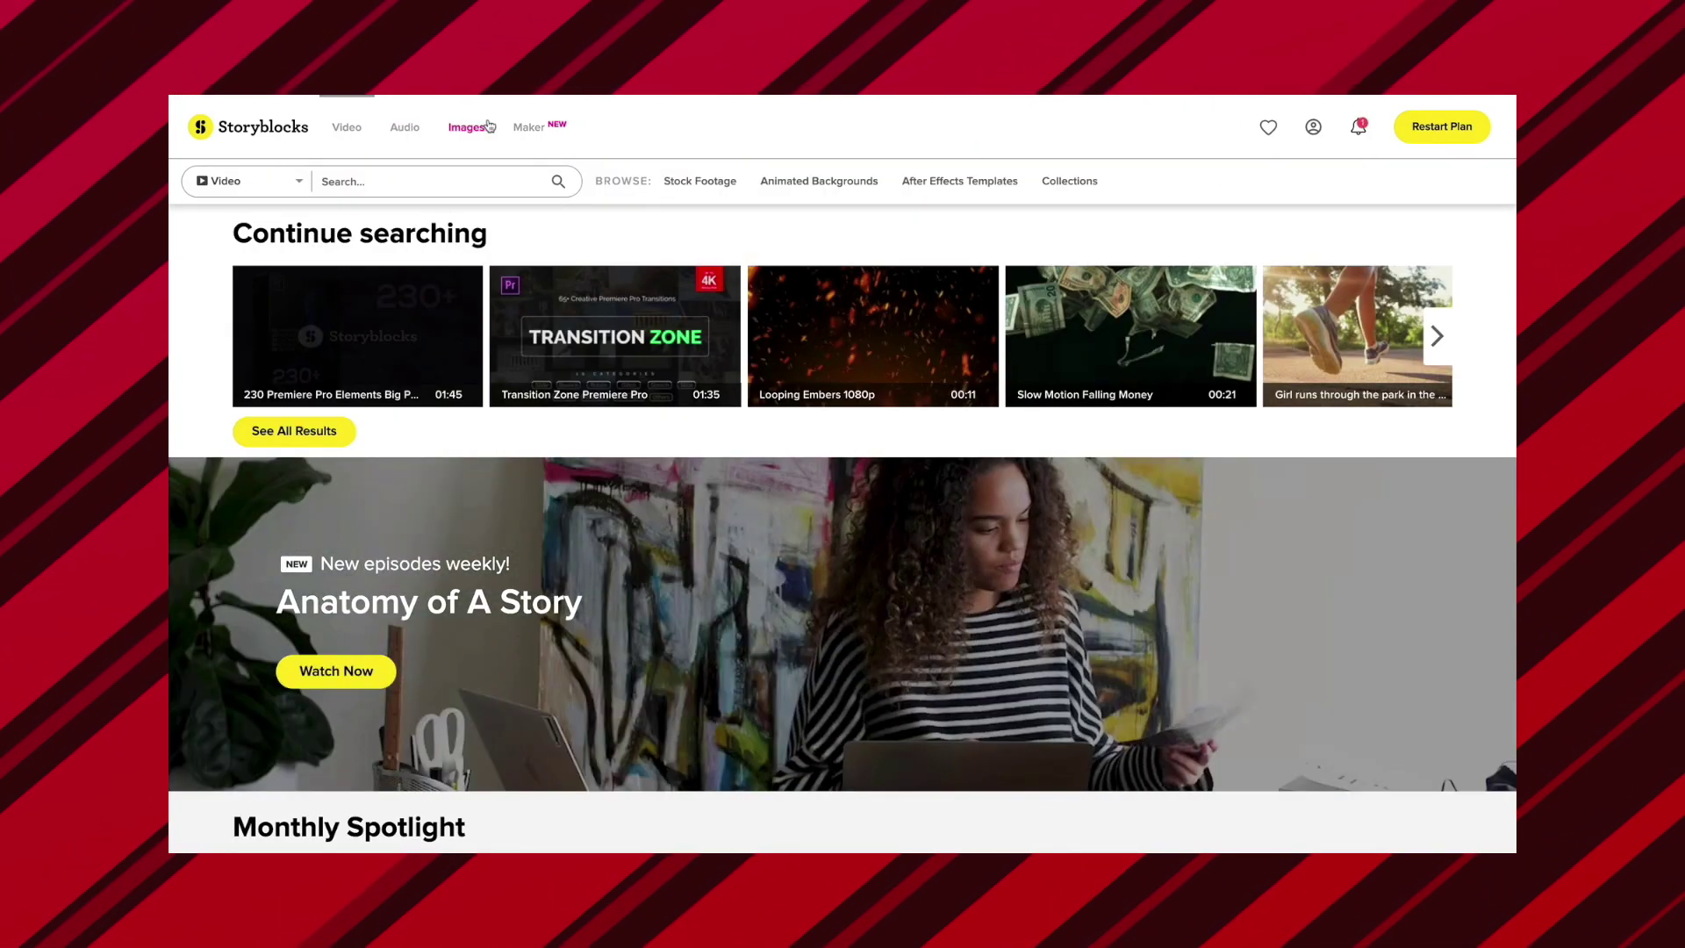
scroll(620, 301, "down", 5)
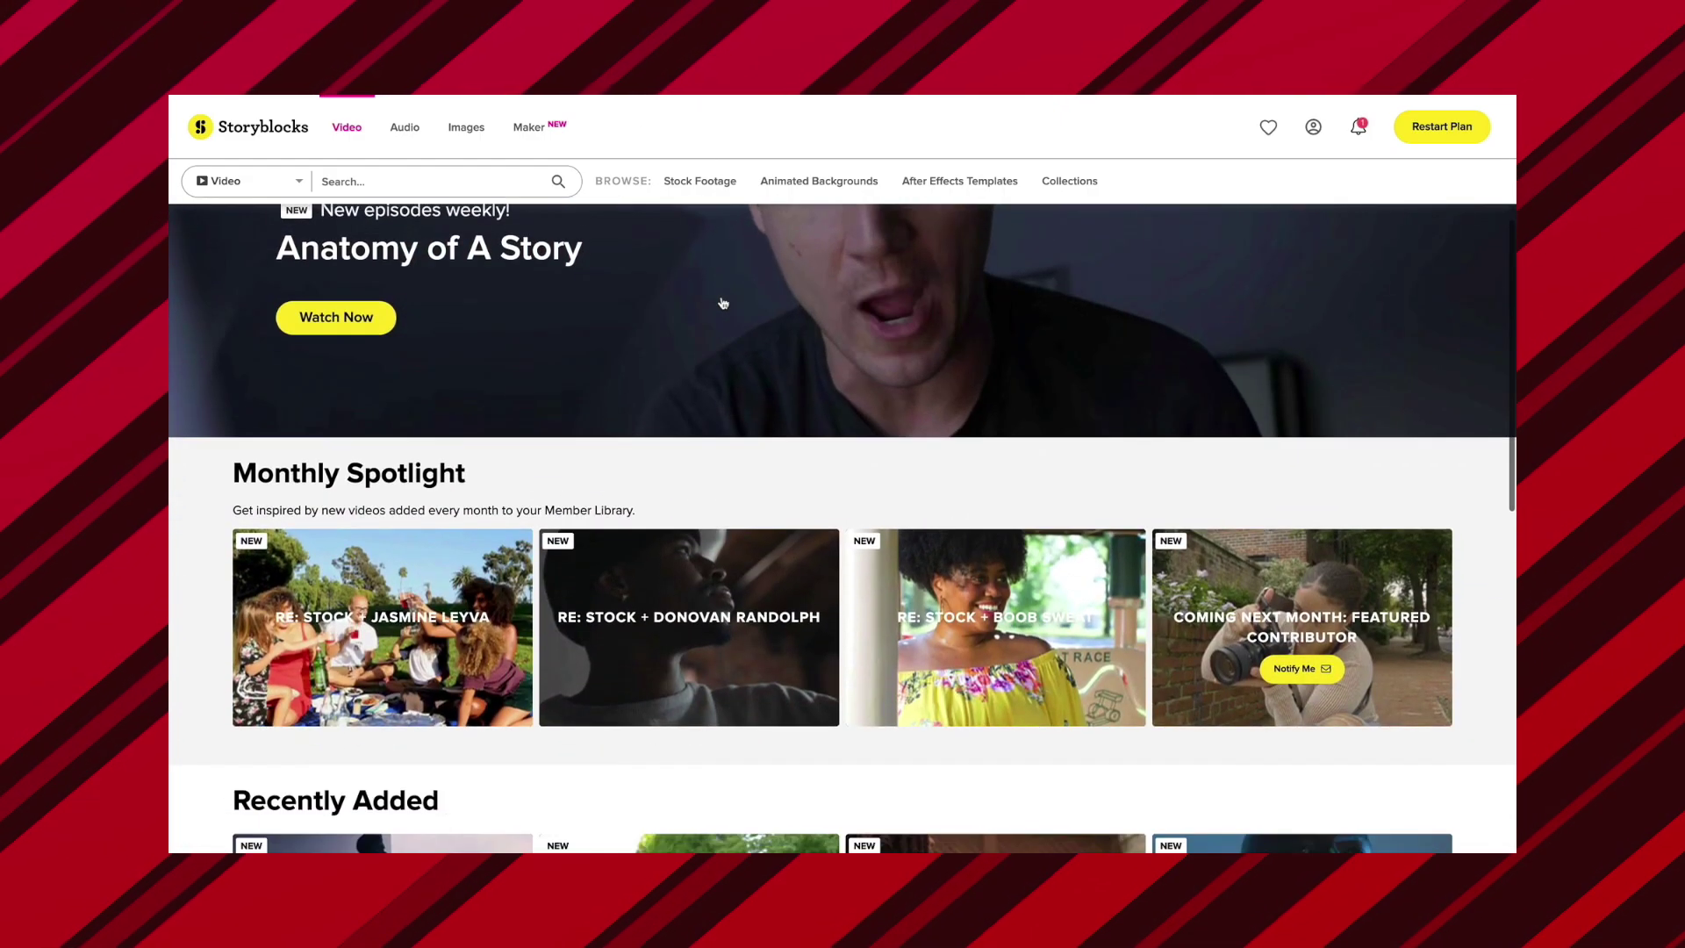
scroll(722, 303, "down", 12)
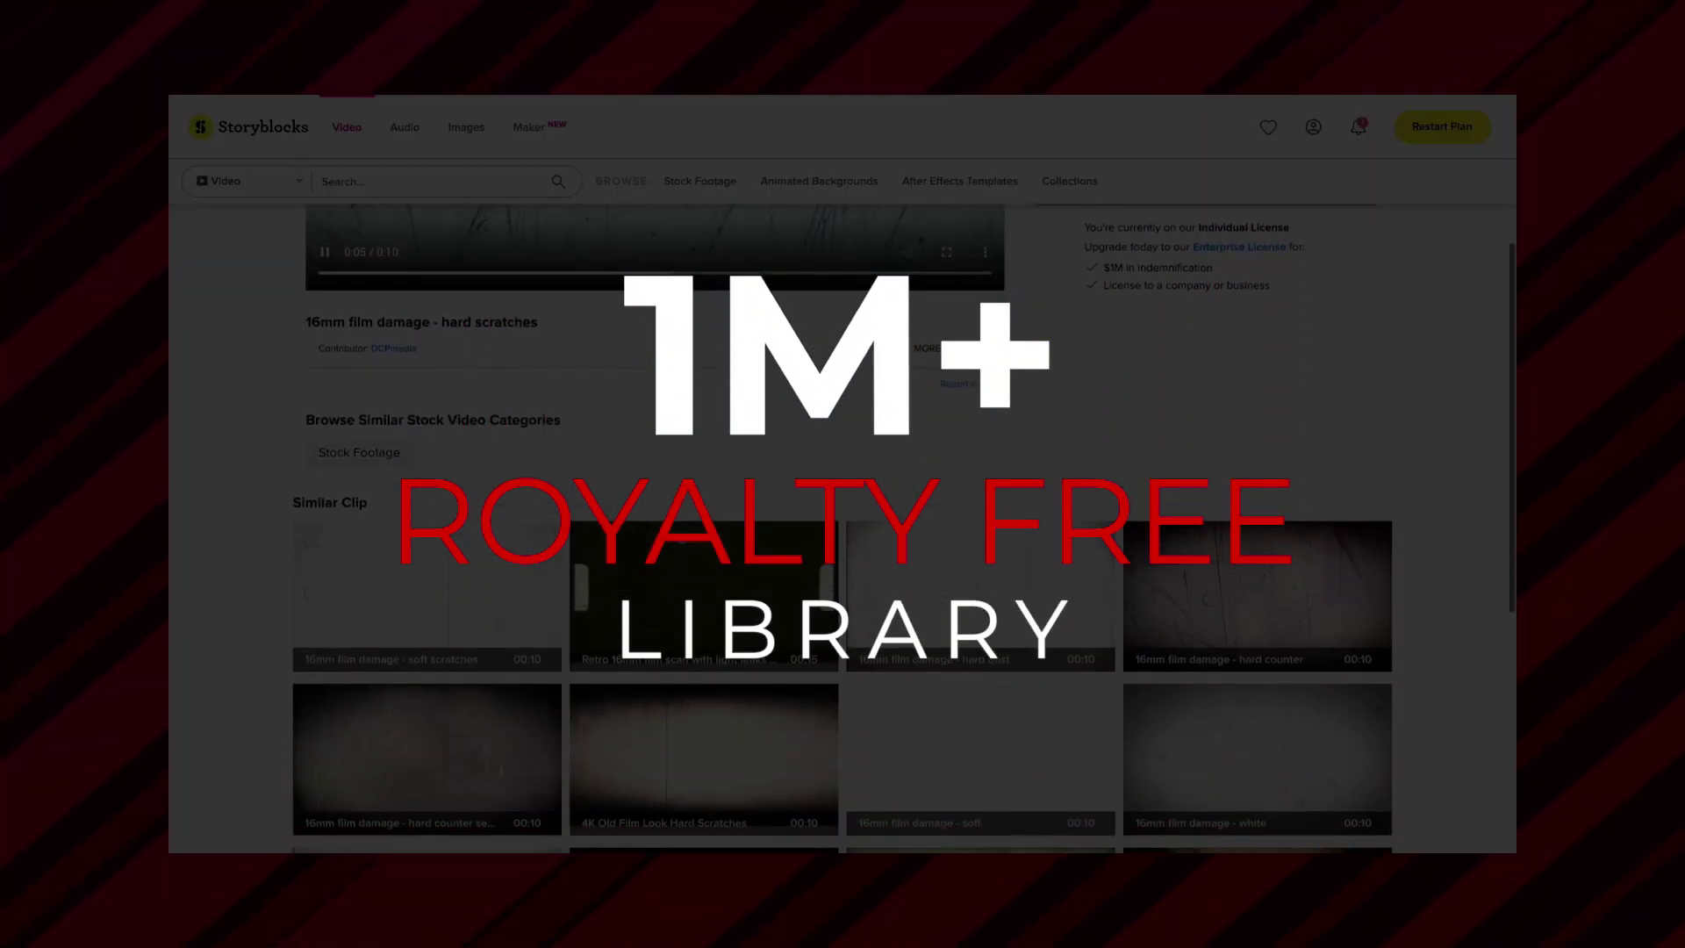
scroll(472, 425, "down", 1)
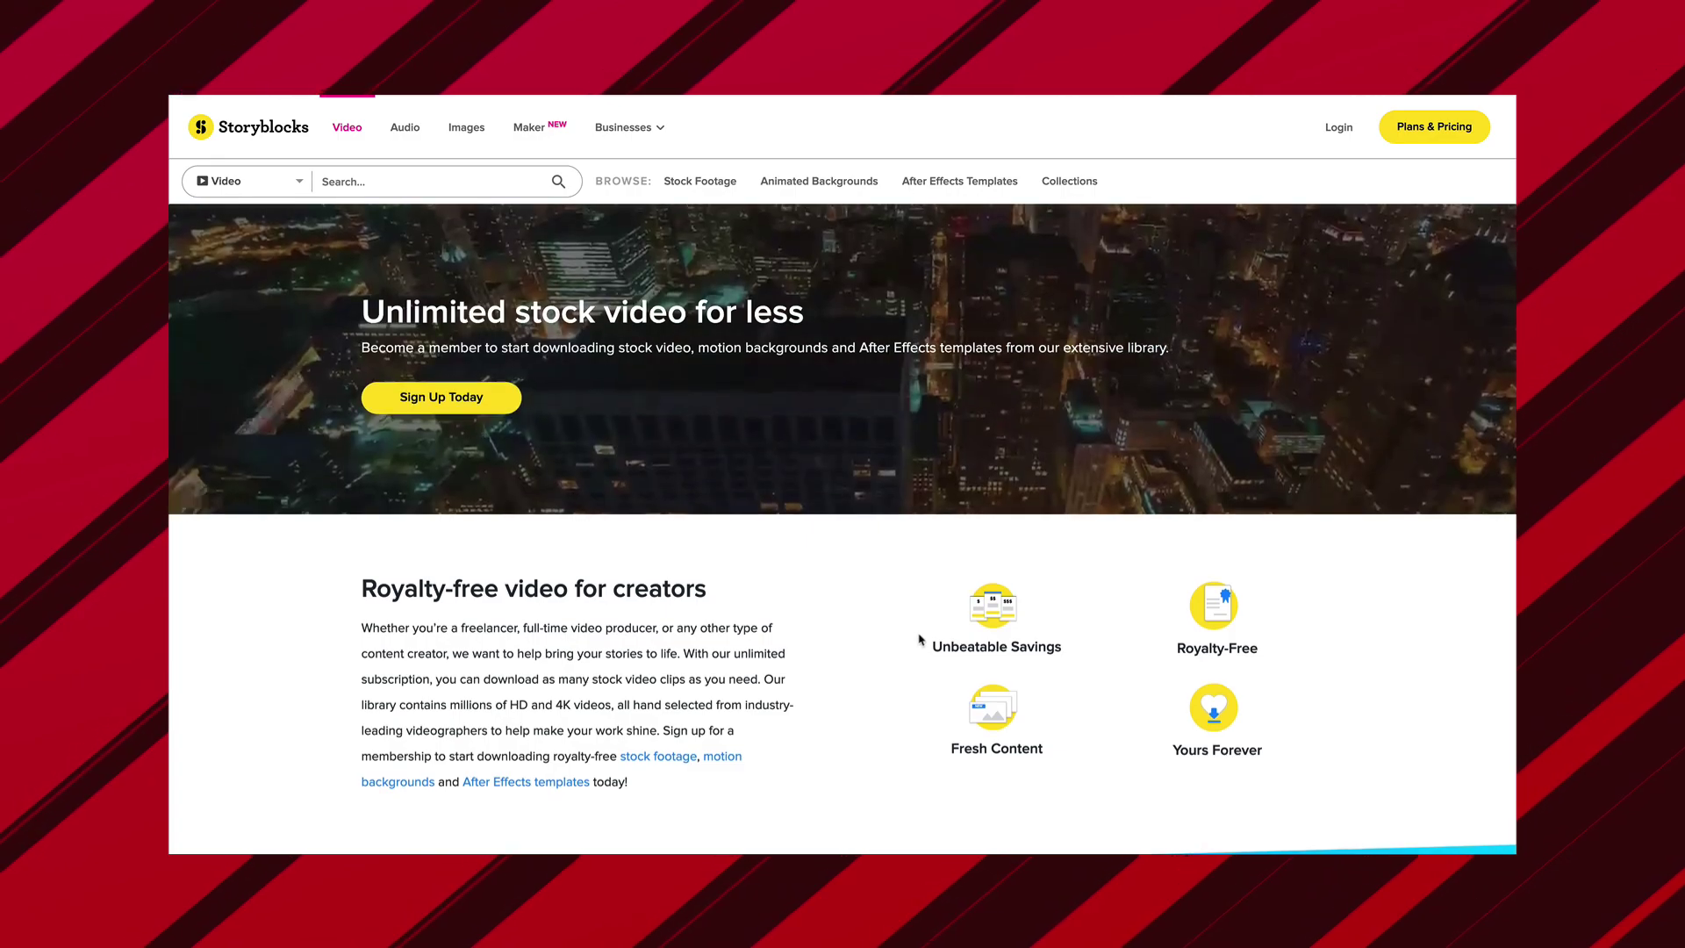
scroll(920, 639, "down", 10)
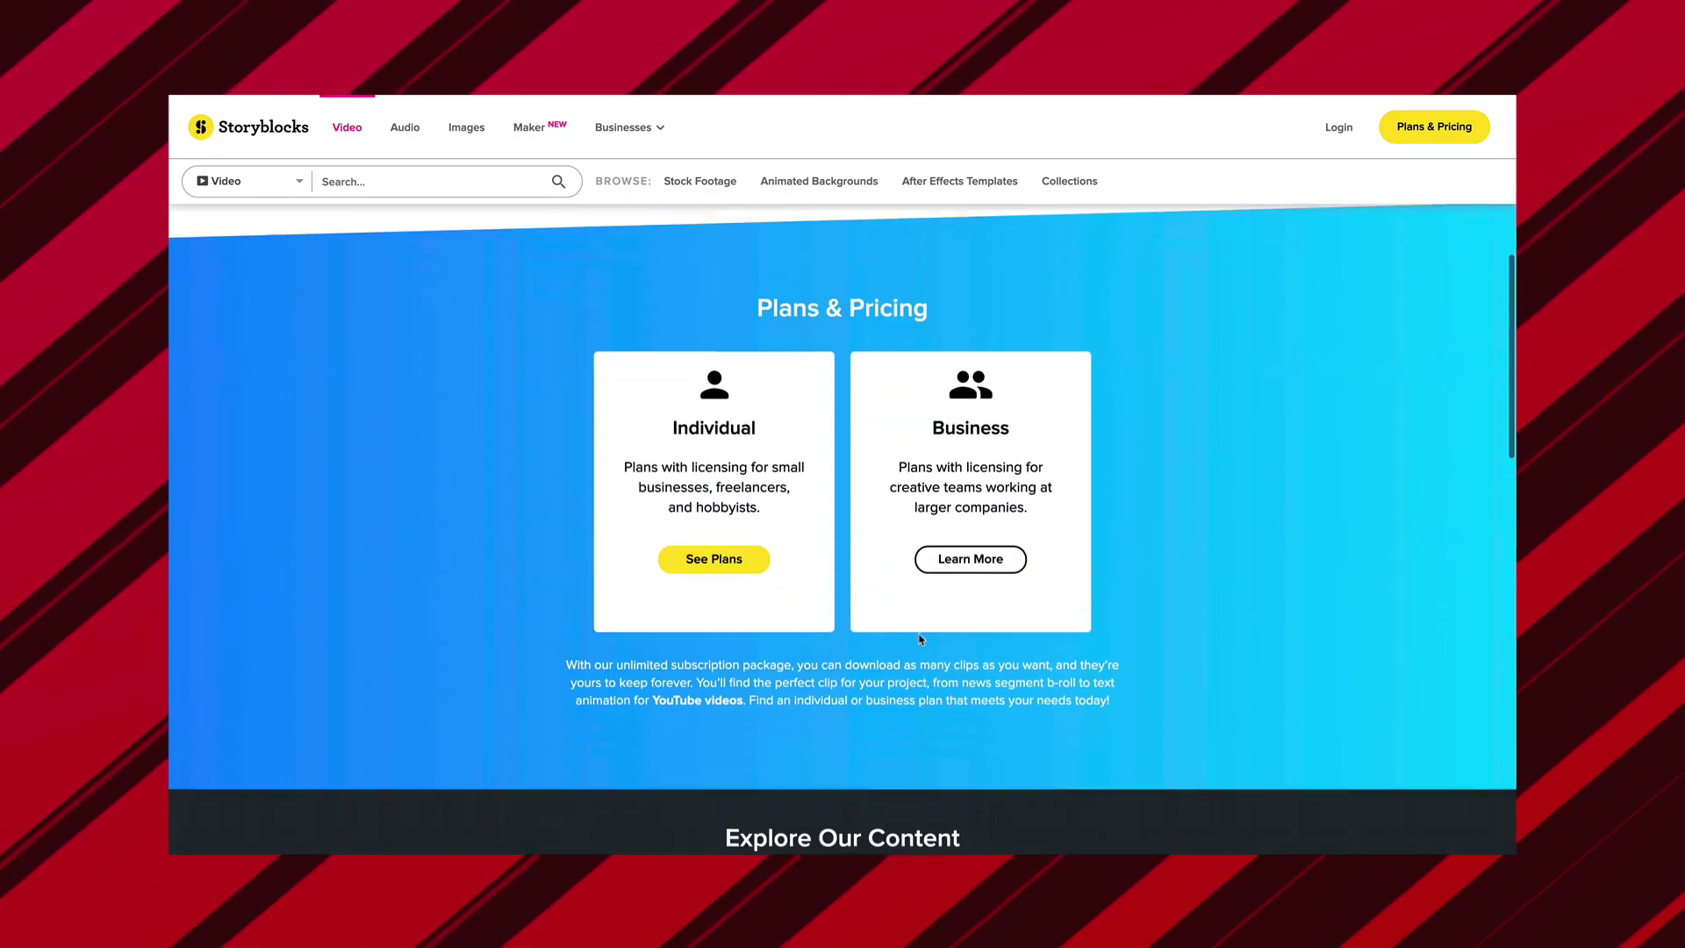
scroll(921, 639, "down", 8)
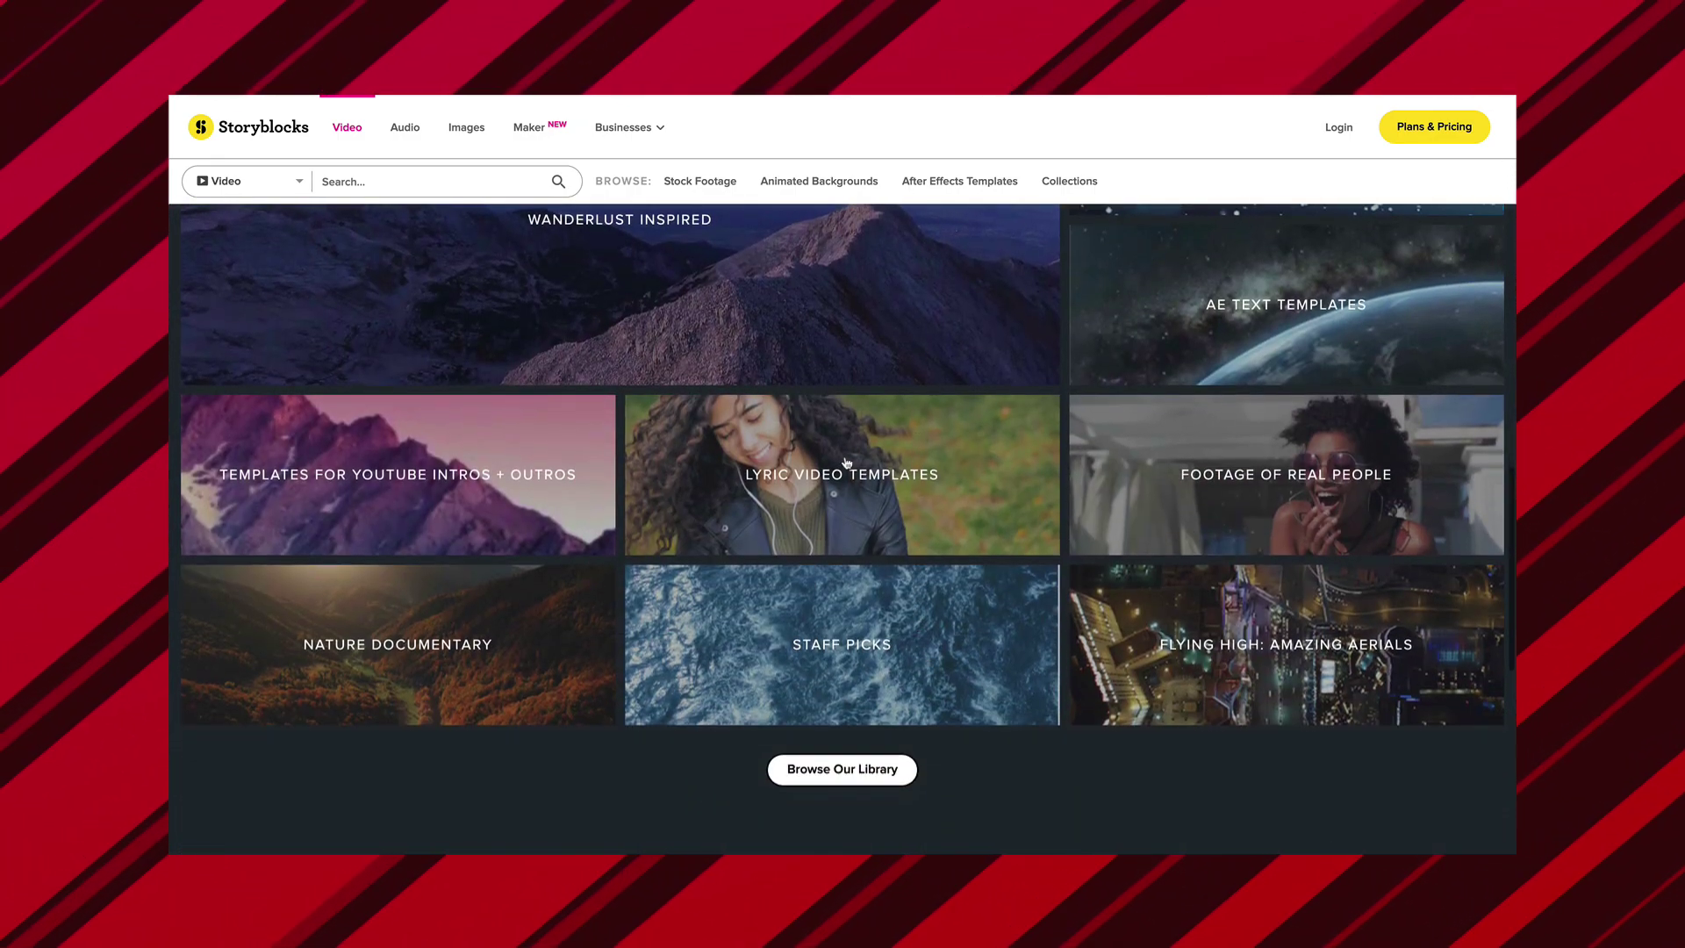
scroll(406, 666, "down", 6)
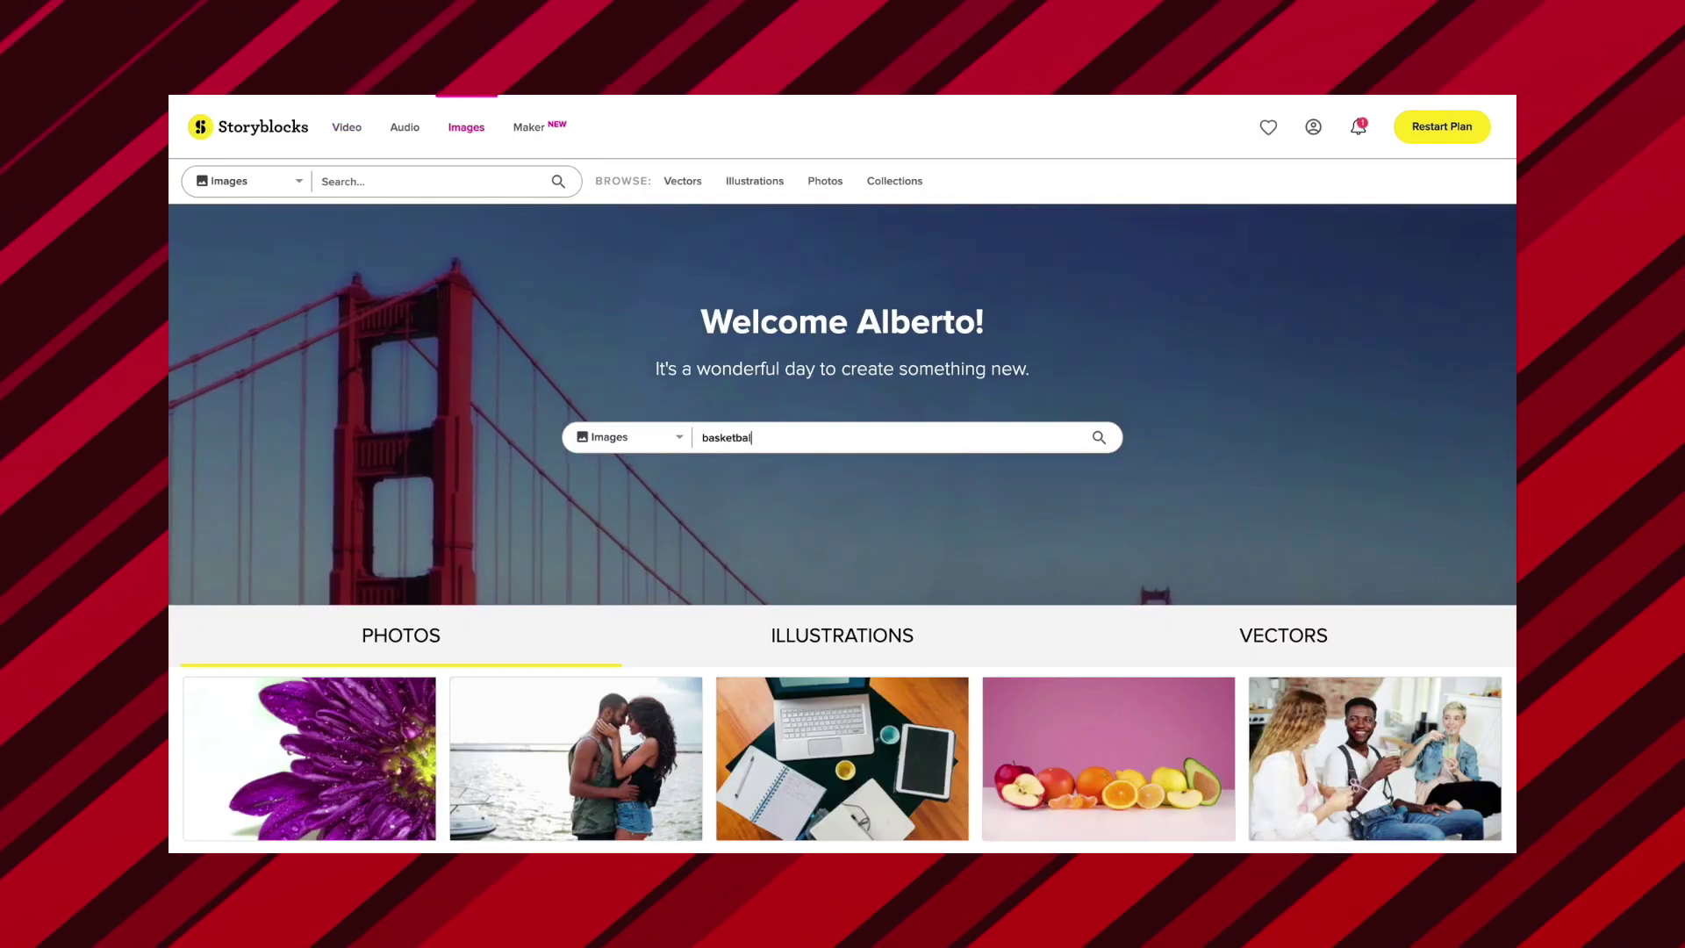
Search the stock images for "basketball" and load more photos
type("l")
key("Return")
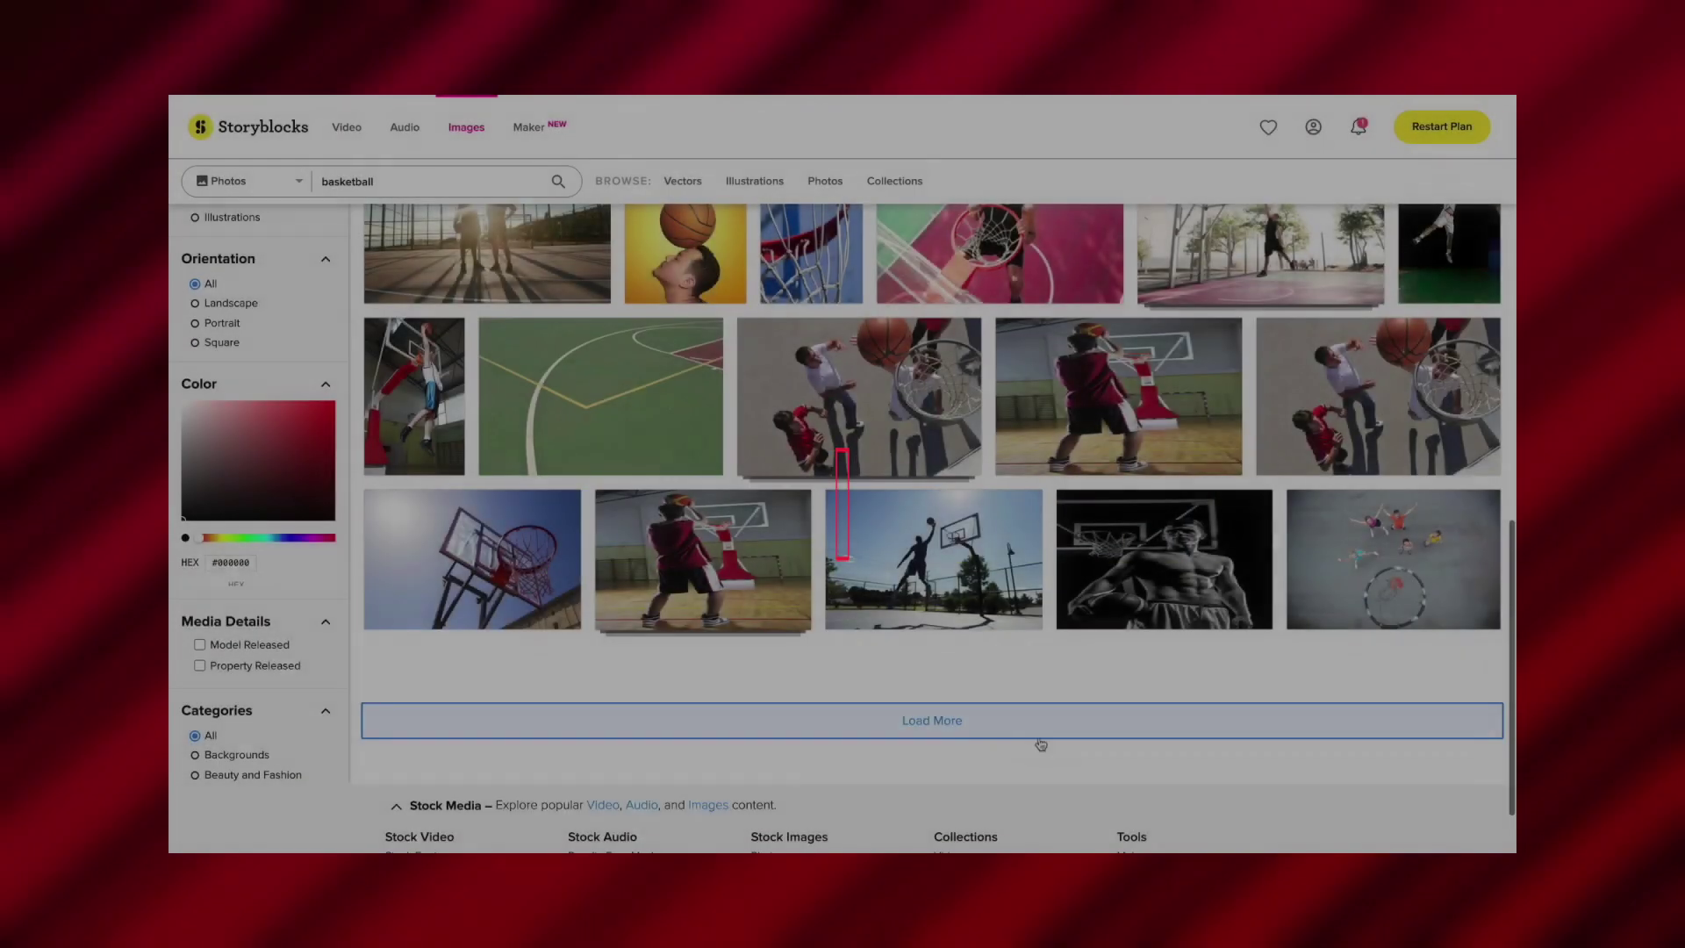
left_click(1034, 720)
scroll(1034, 741, "down", 1)
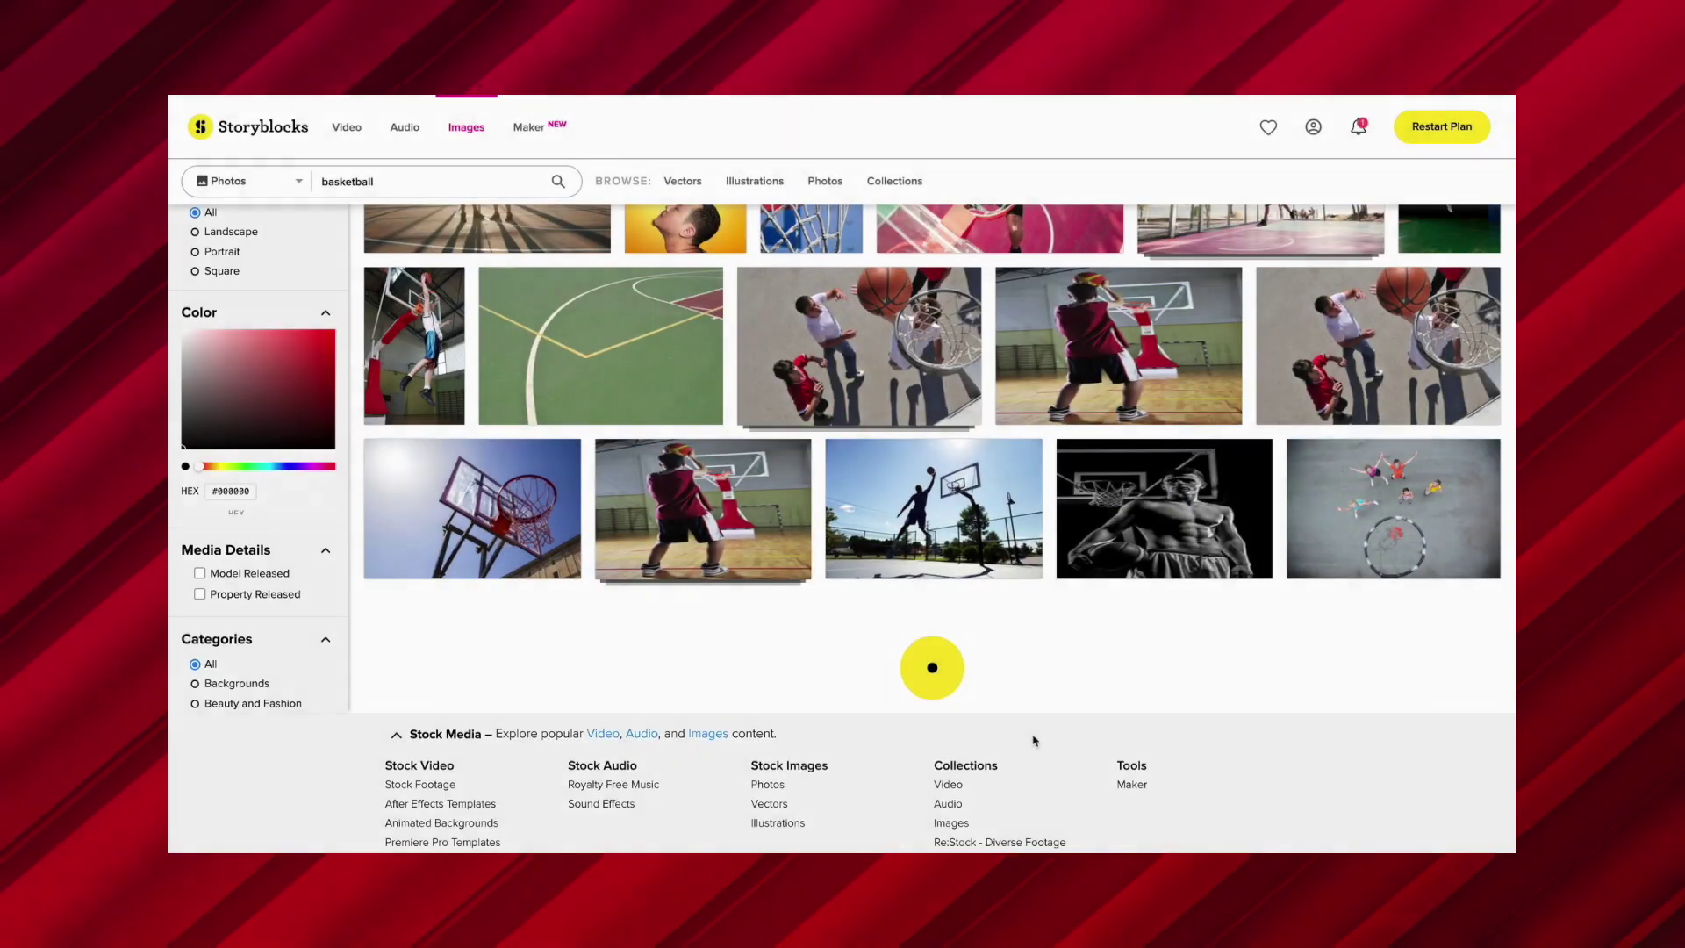
scroll(1127, 439, "down", 8)
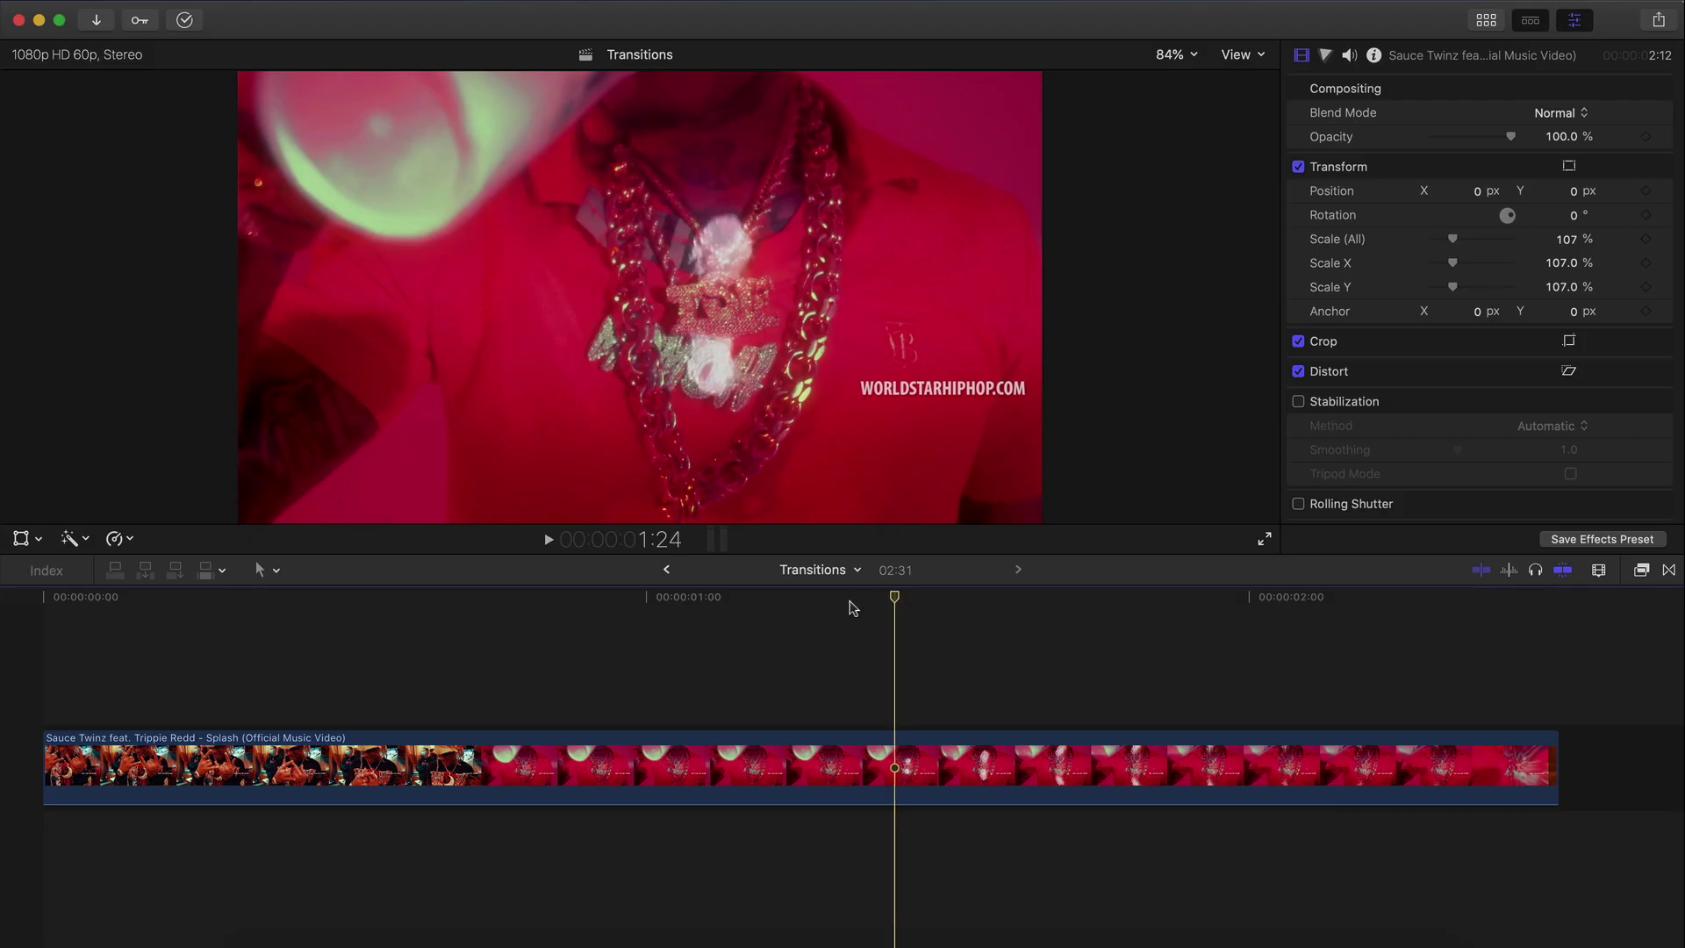
Switch to Final Cut Pro and skim through the music video clip in the Transitions project
left_click_drag(850, 608, 254, 698)
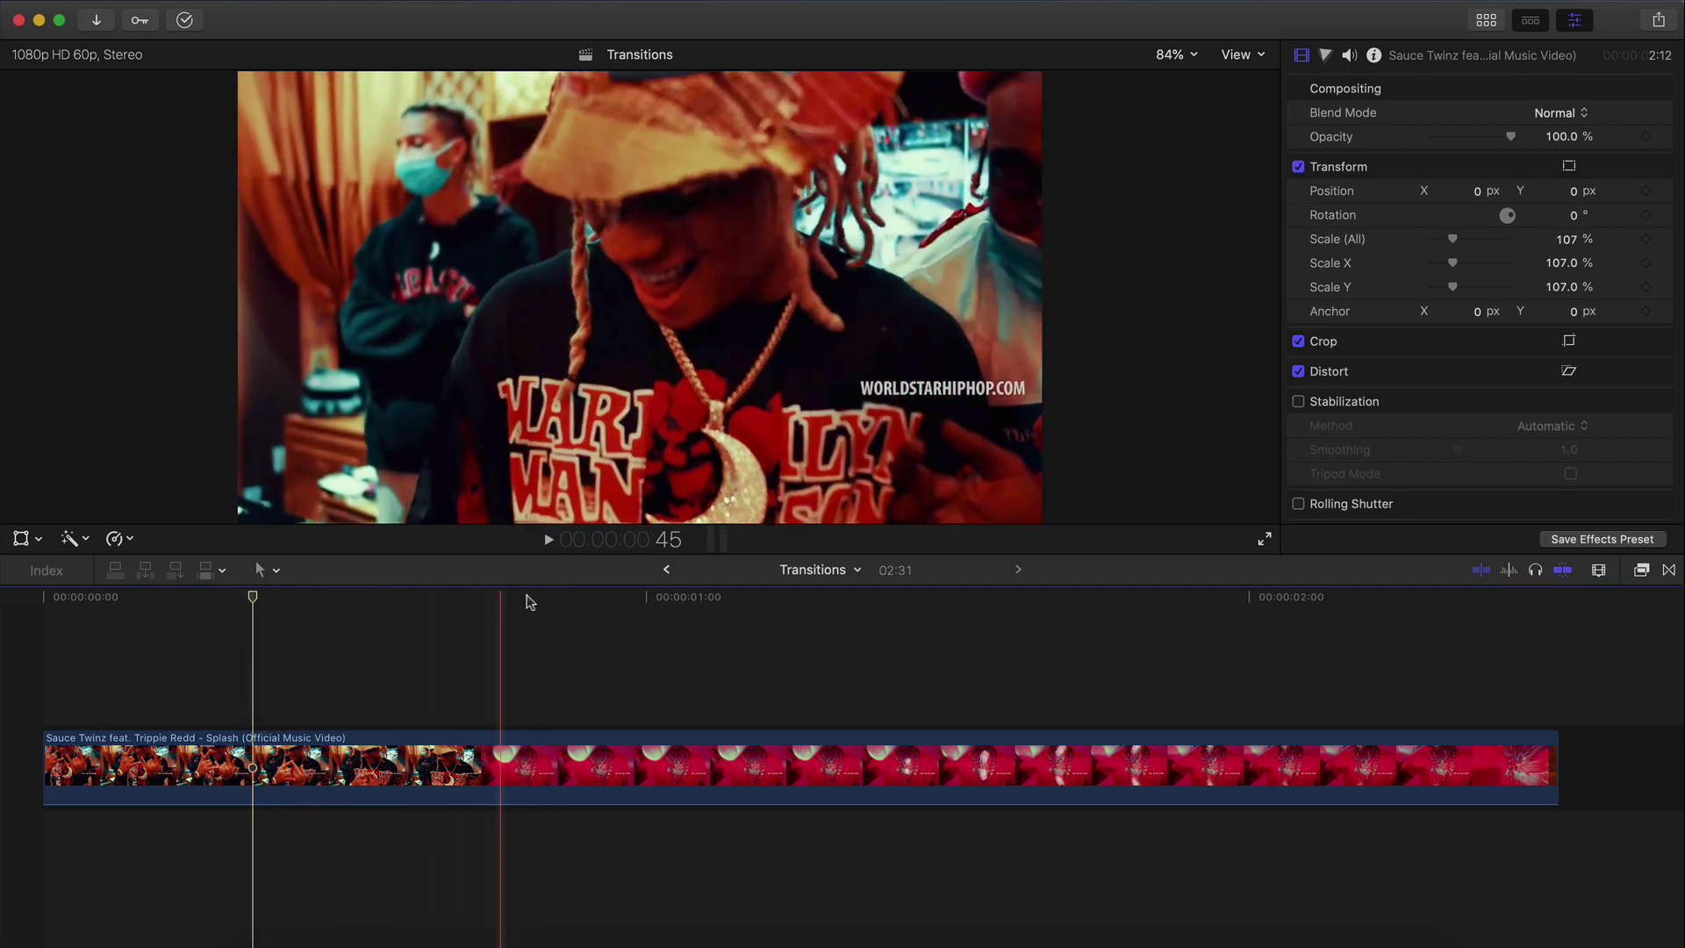
left_click_drag(572, 602, 835, 602)
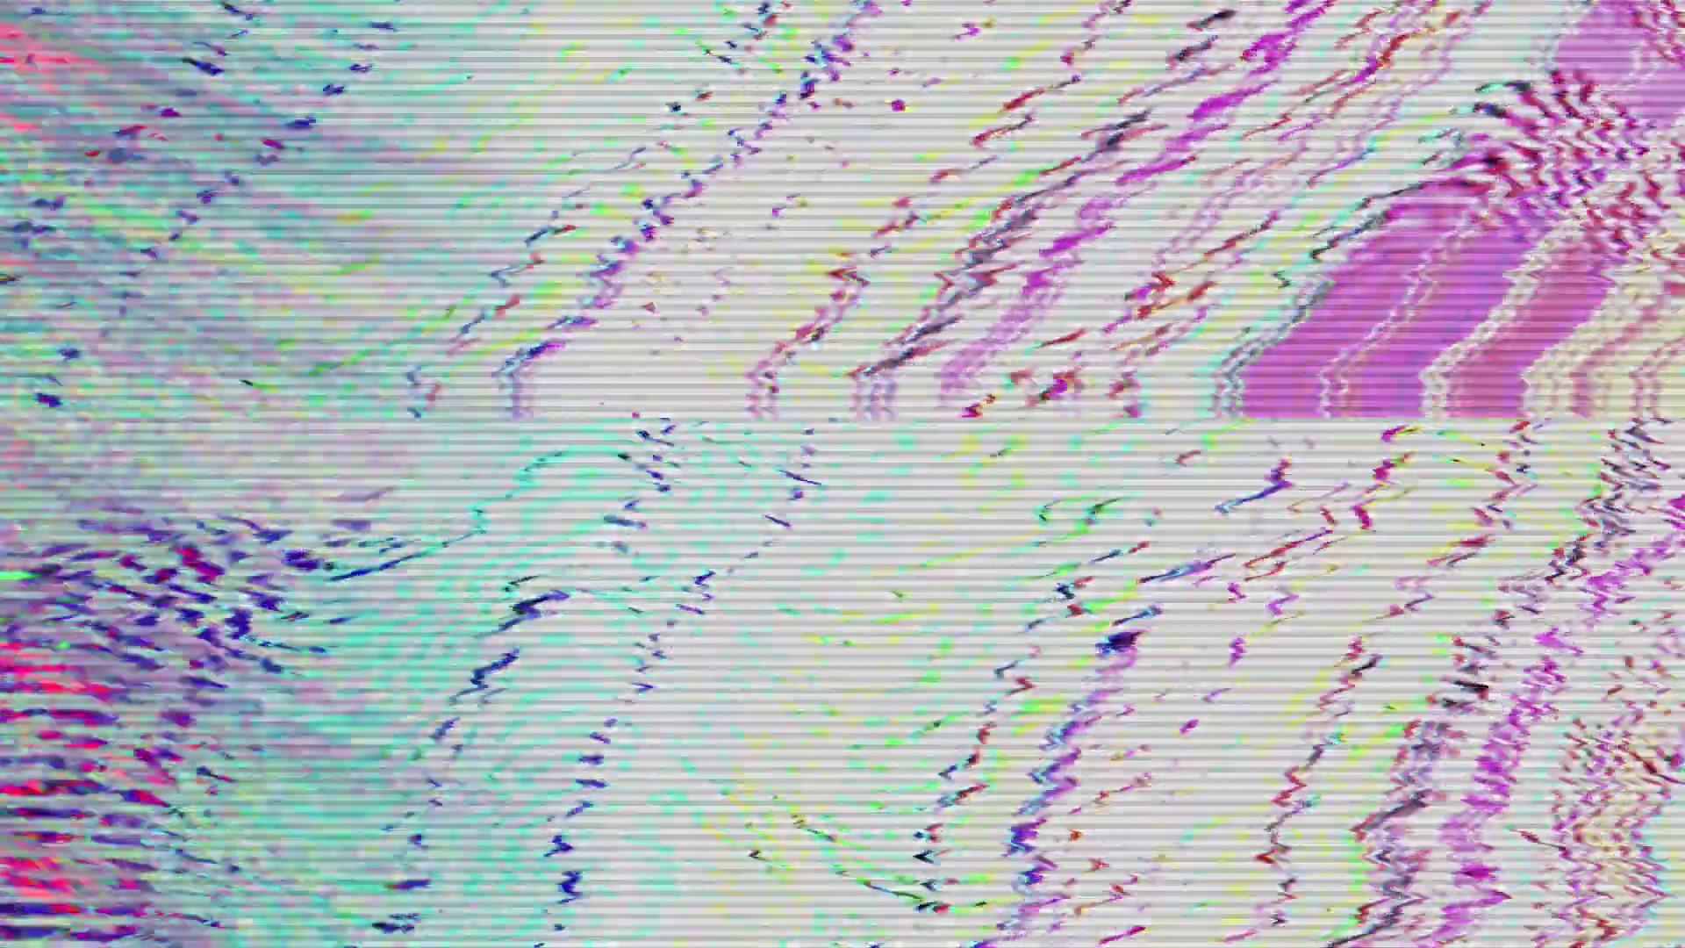
Switch to Storyblocks, search the stock videos for "water splash" and open the "Water Splash Video Black Background" clip
type("splash")
key("Return")
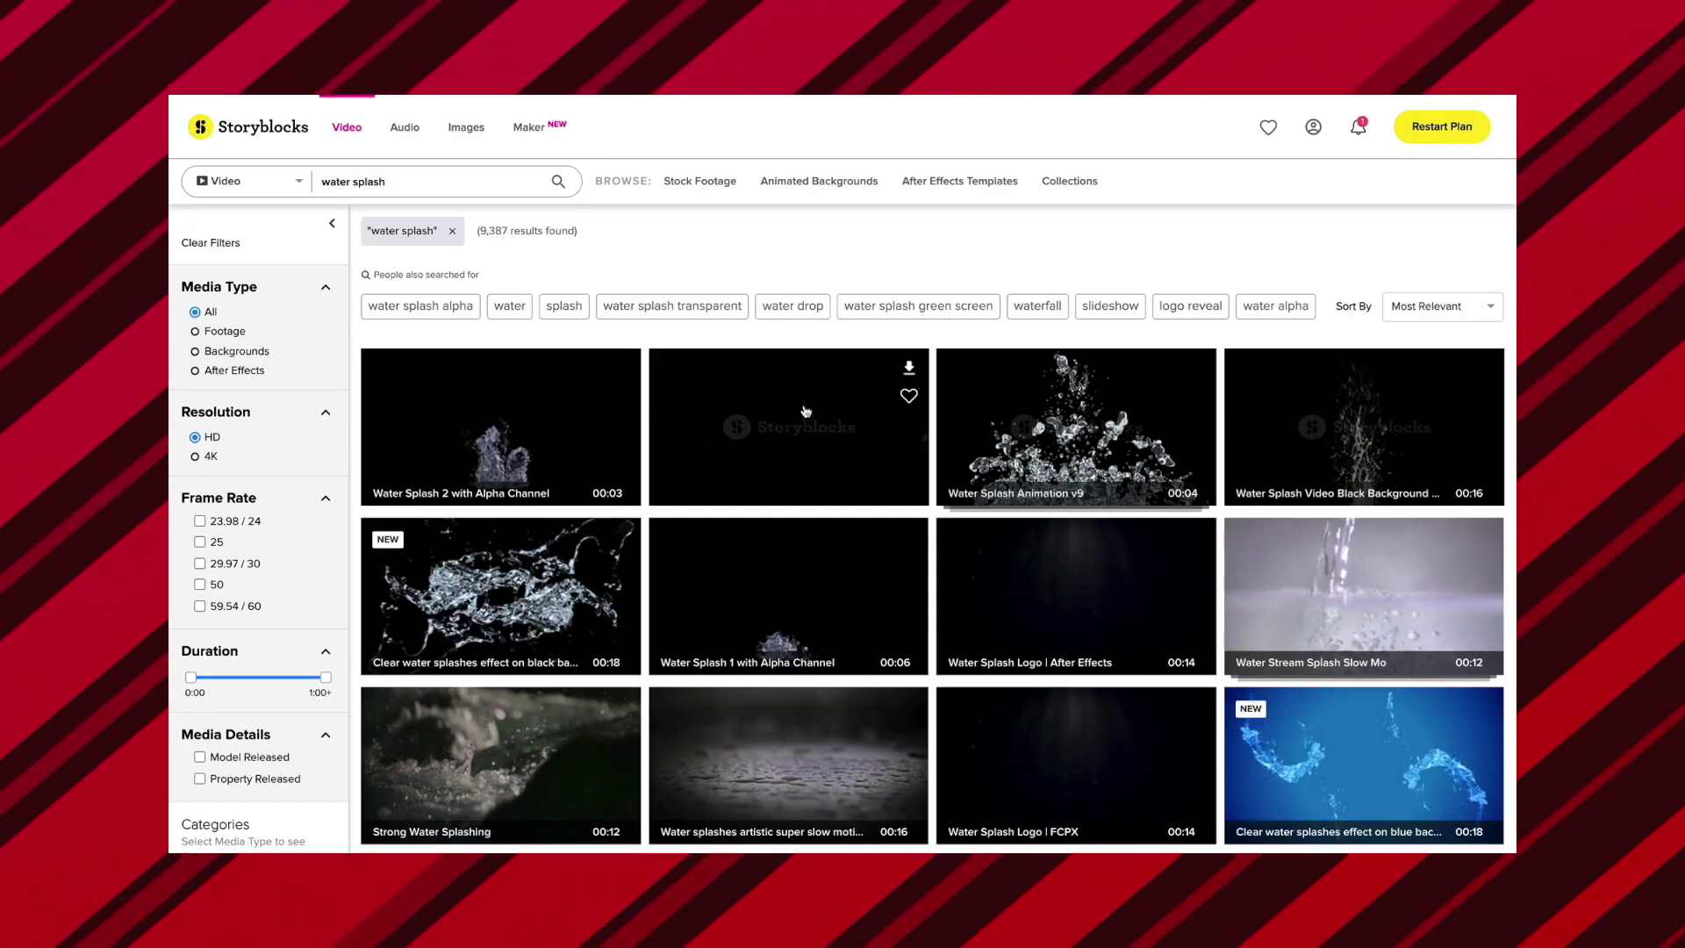
left_click(1419, 387)
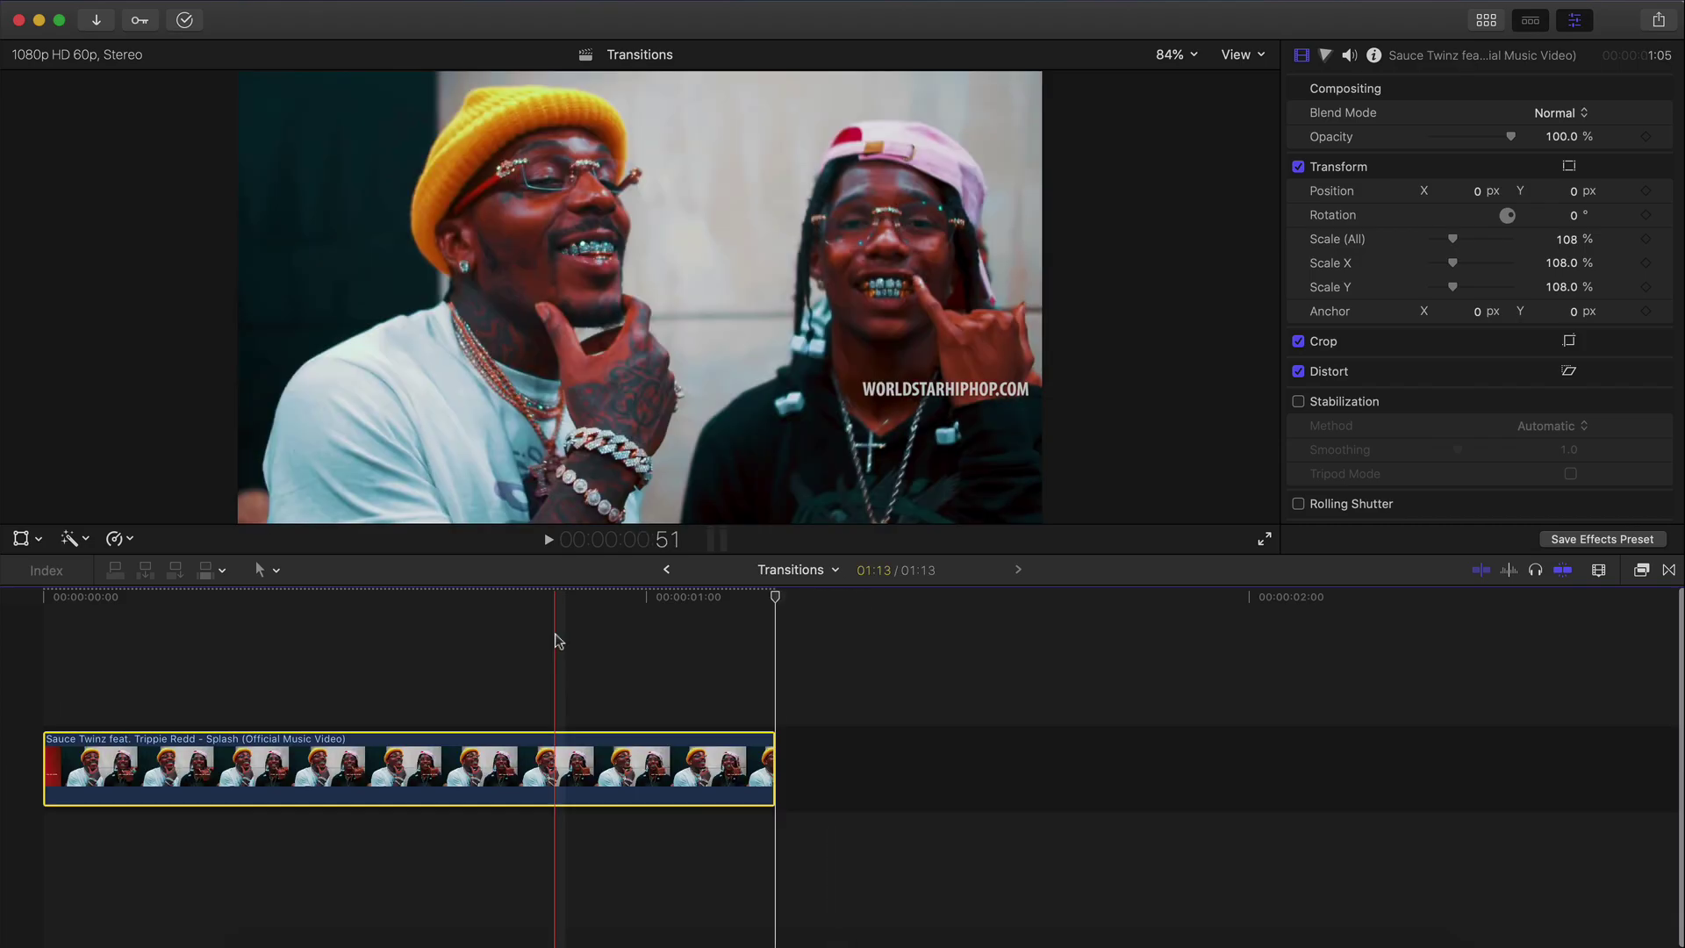
Switch to Final Cut Pro and place the water splash video above the music video clip at the start of the Transitions timeline
key("shift+z")
left_click_drag(681, 597, 744, 630)
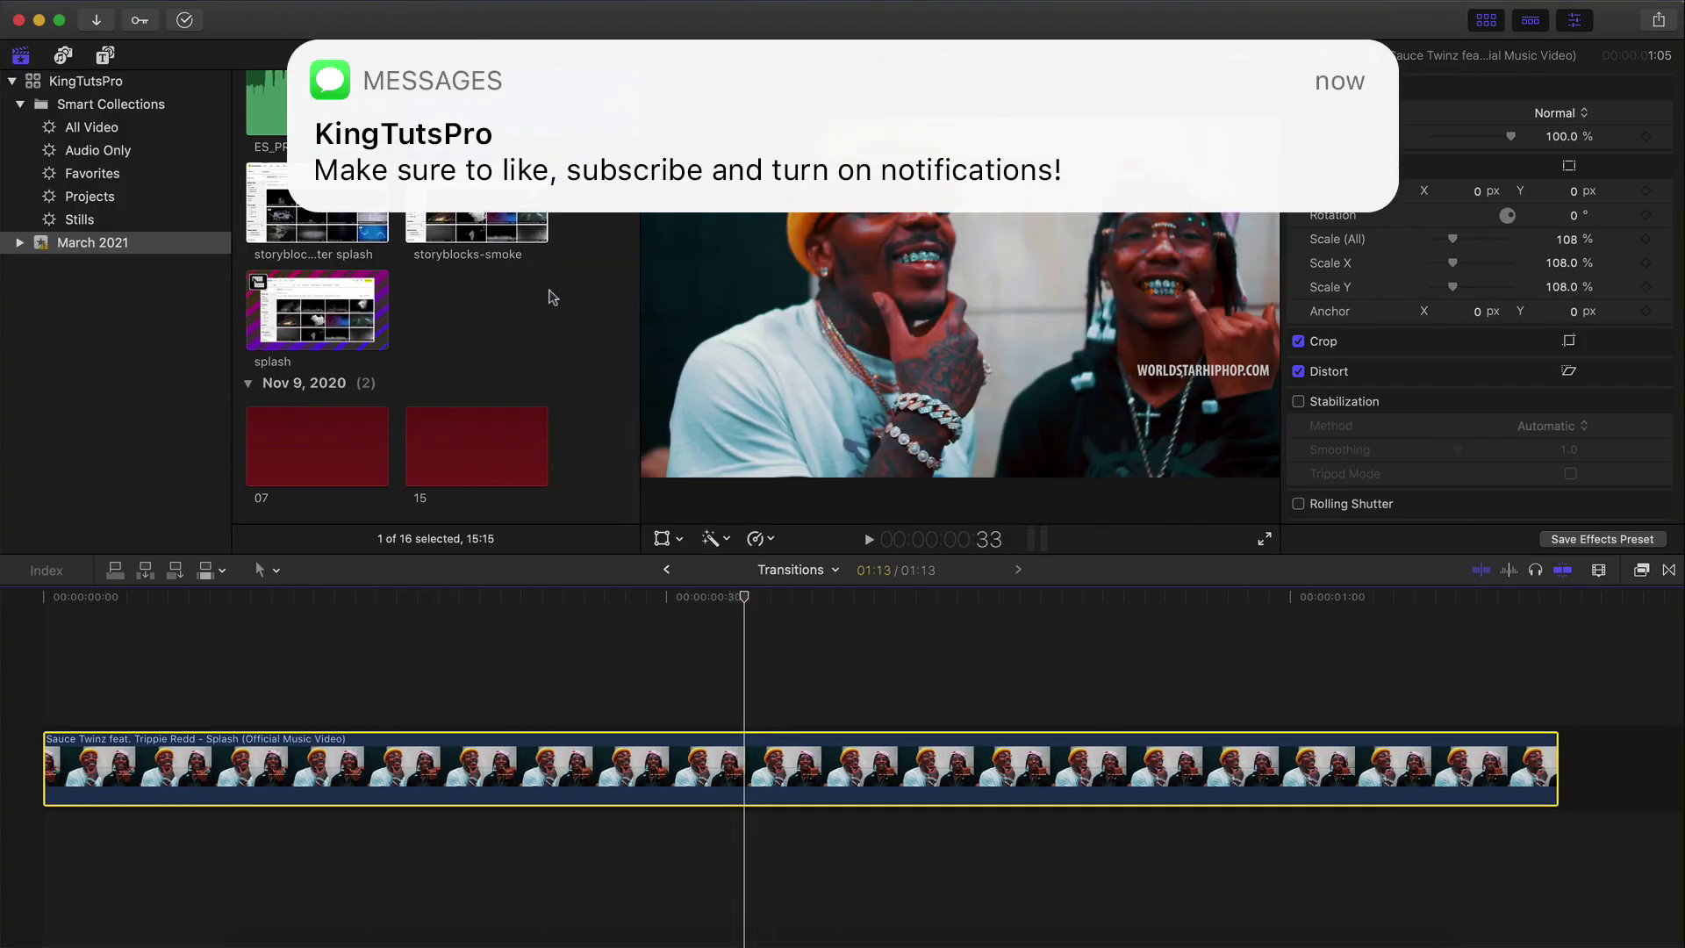
left_click(578, 313)
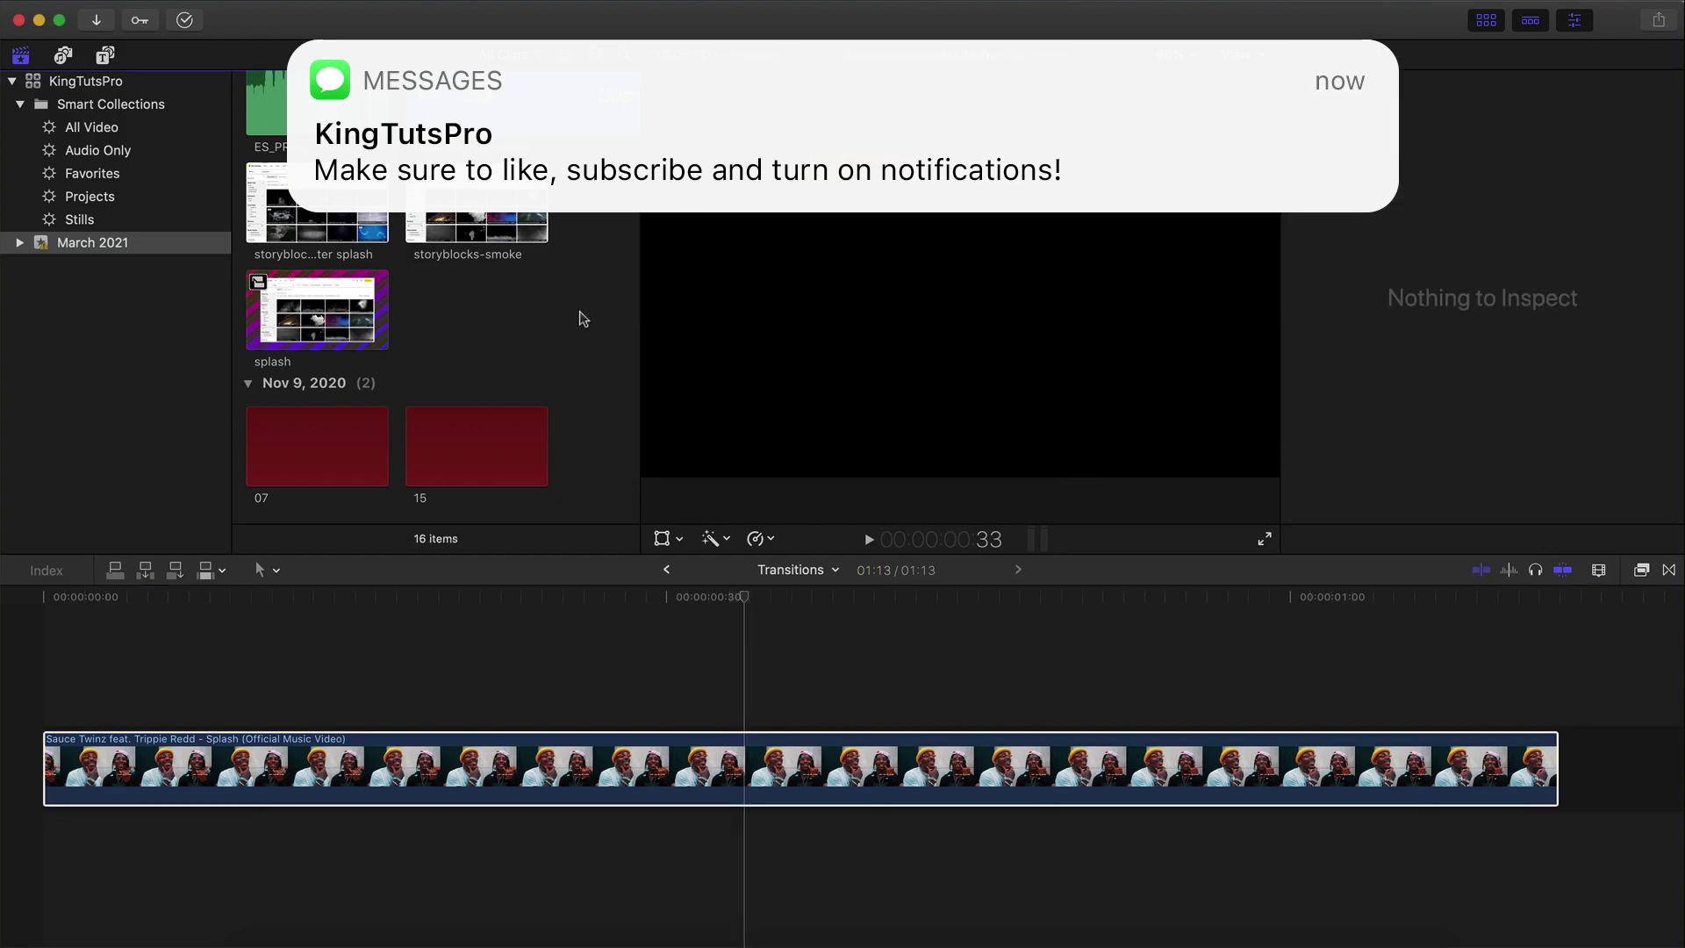
scroll(624, 390, "up", 10)
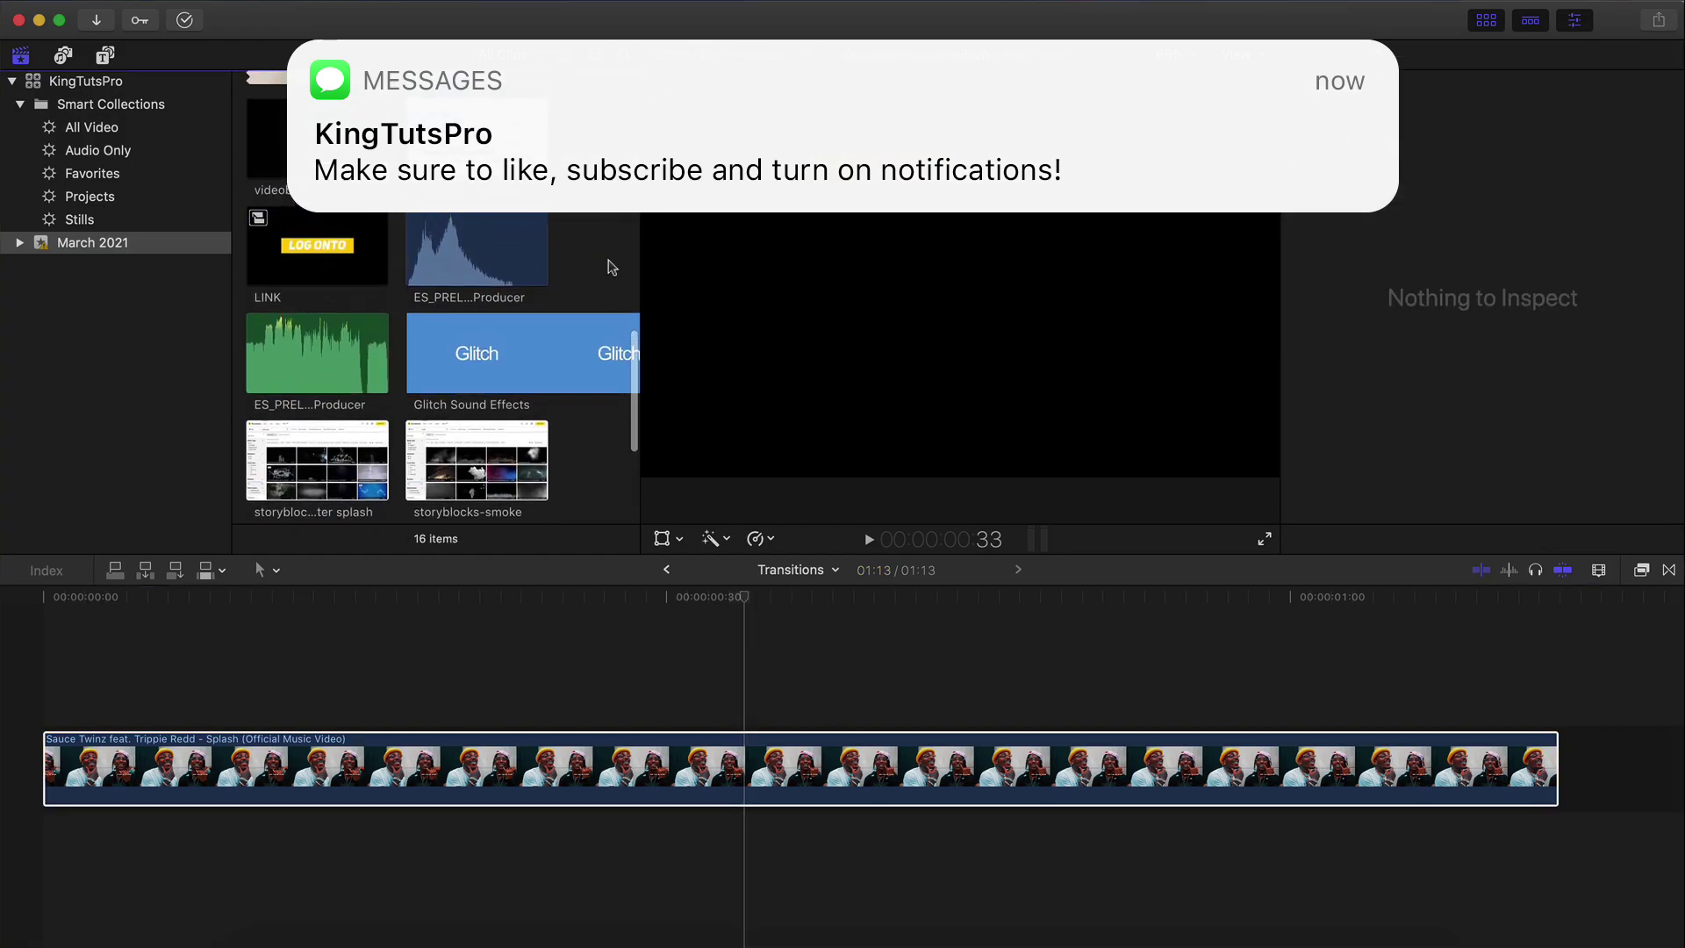
left_click(320, 250)
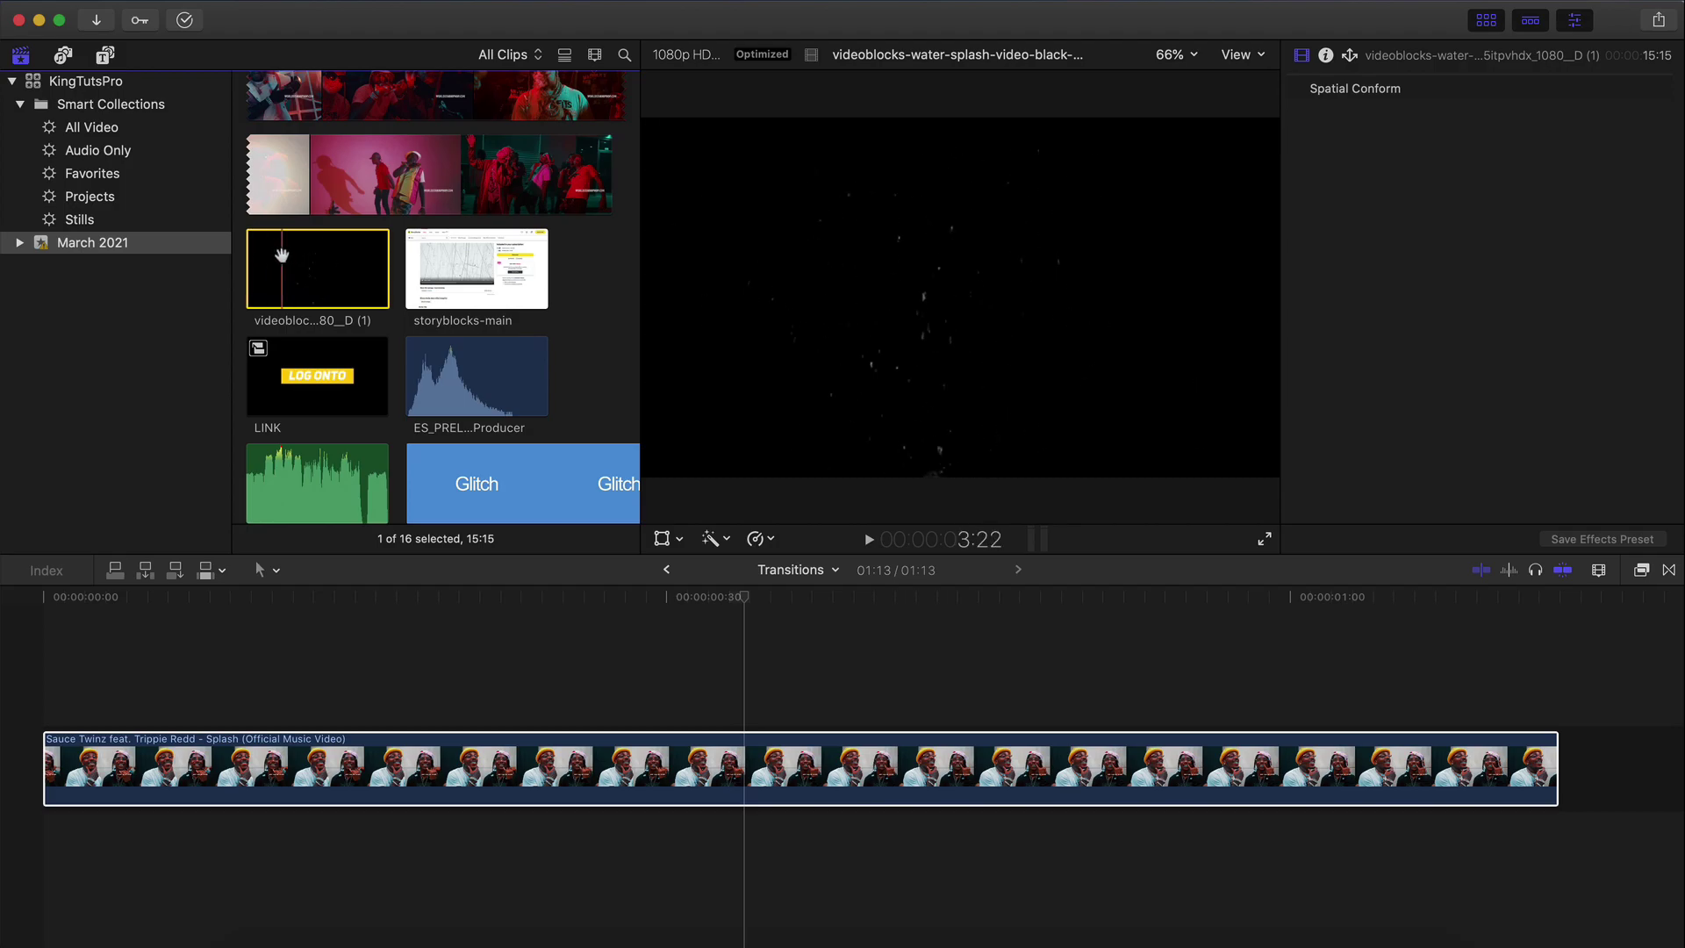
left_click_drag(208, 544, 111, 621)
key("ctrl+super+1")
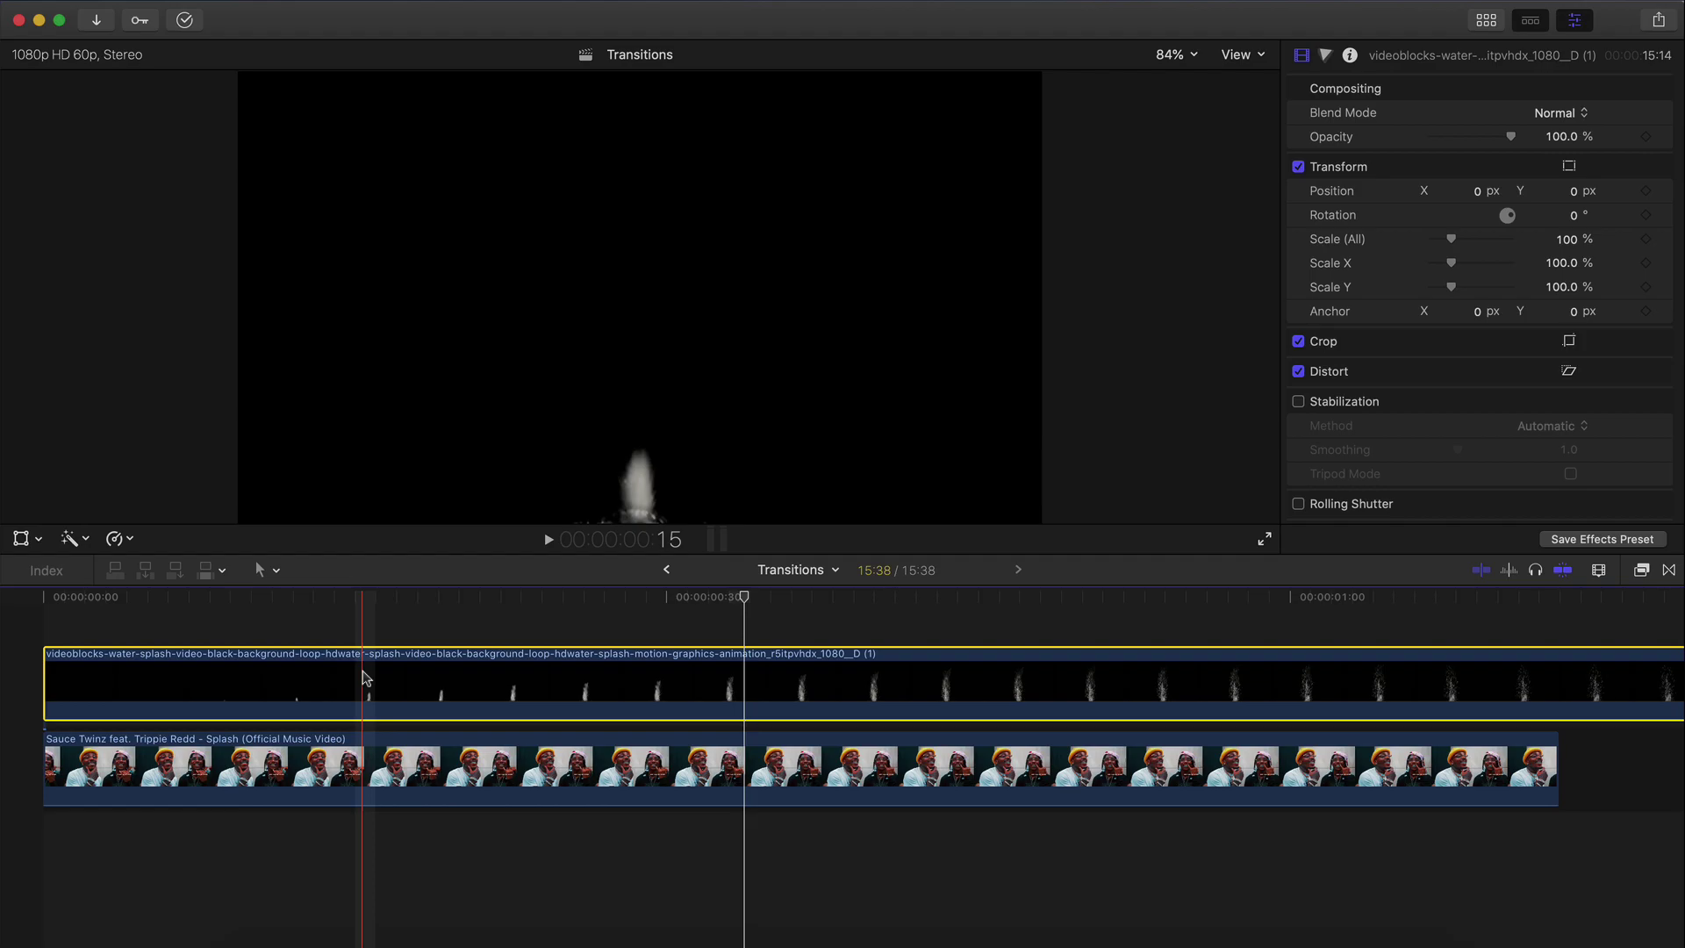
Trim the start of the water splash clip and remove the excess footage beyond the end of the music video clip
left_click(361, 600)
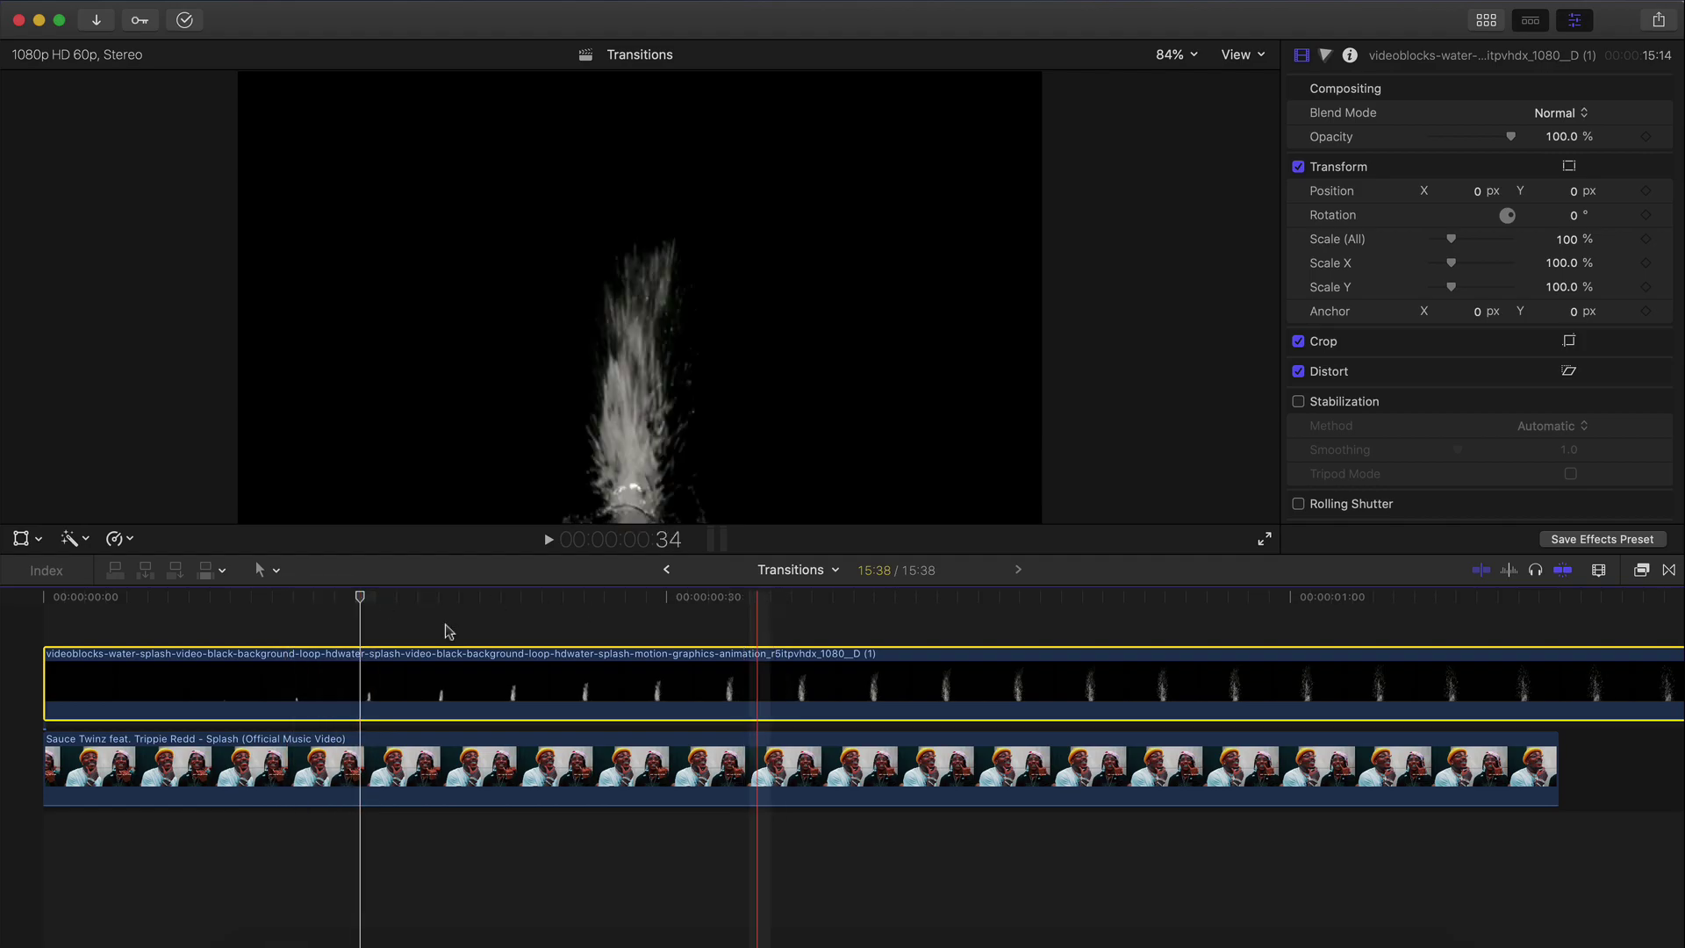
left_click_drag(46, 675, 89, 688)
left_click(1360, 666)
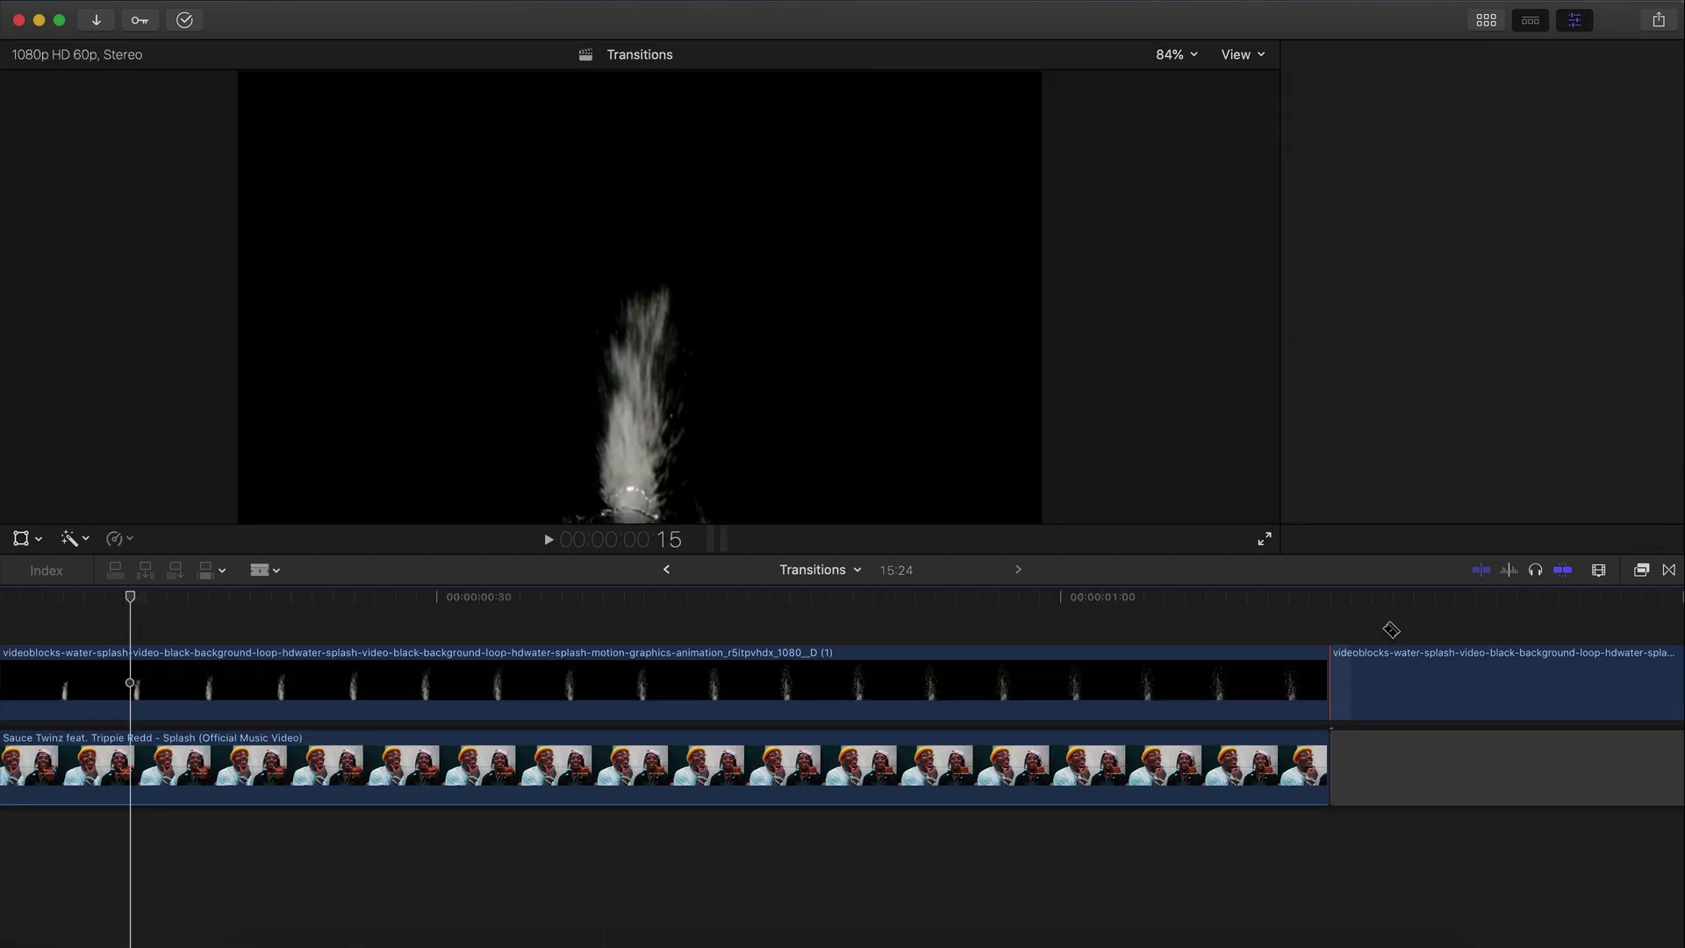
key("a")
left_click_drag(1392, 630, 1432, 747)
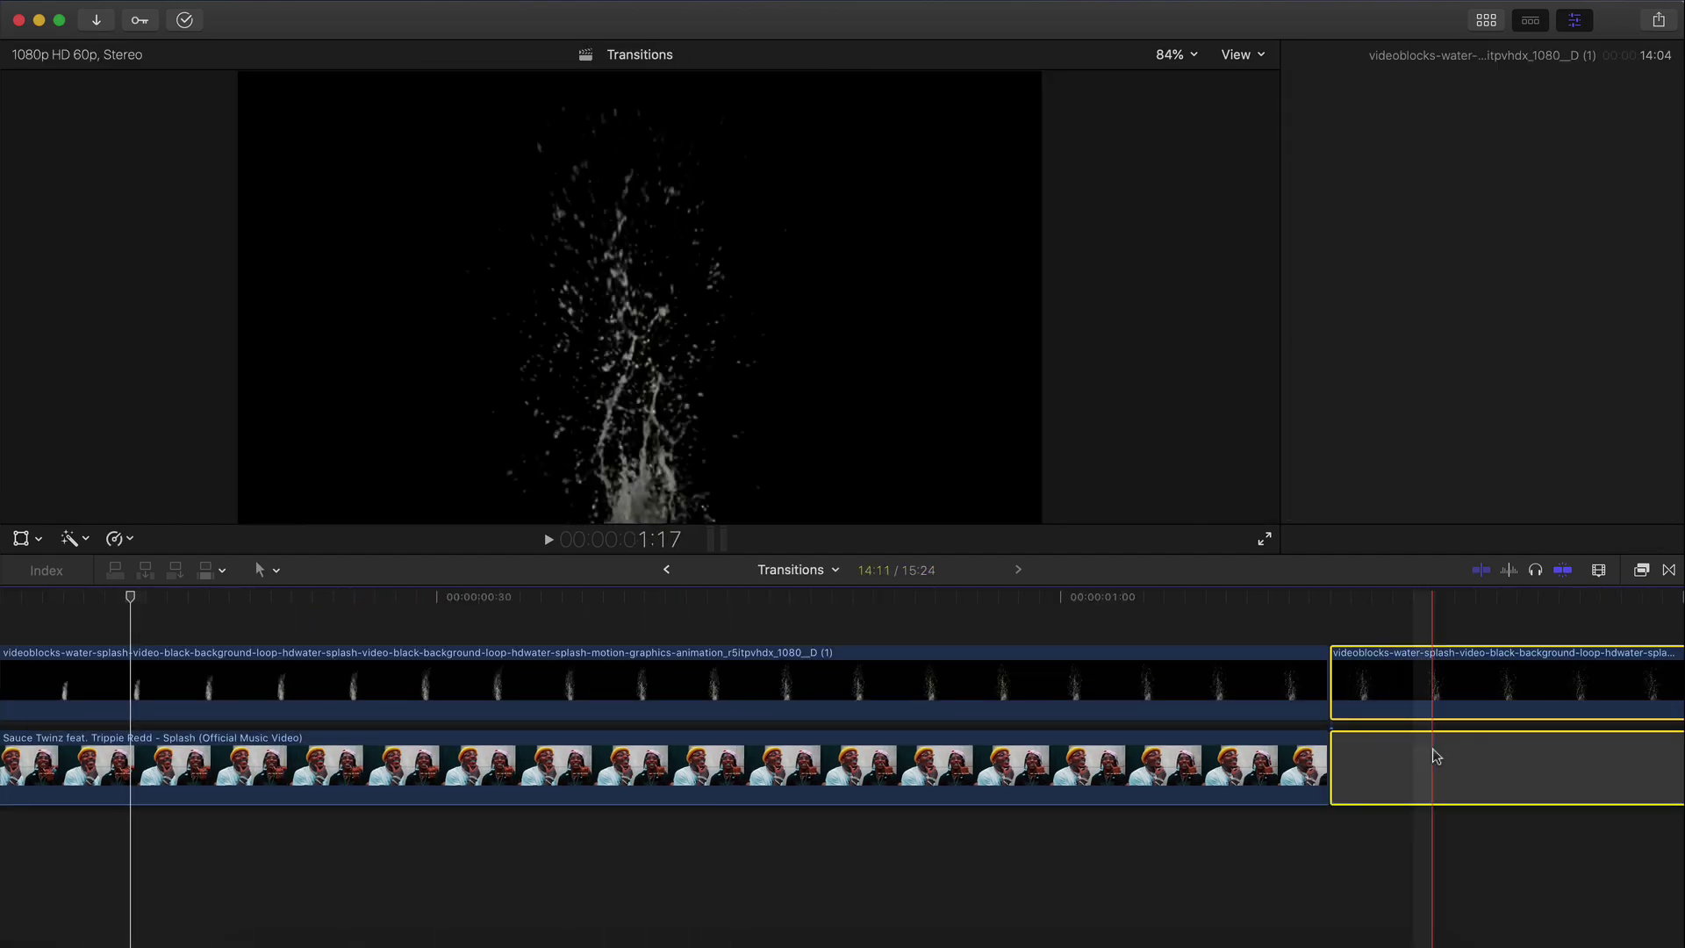
key("Delete")
scroll(1433, 755, "left", 3)
Compare the Lighten and Screen blend modes on the water splash clip and keep it on Screen
left_click(1121, 693)
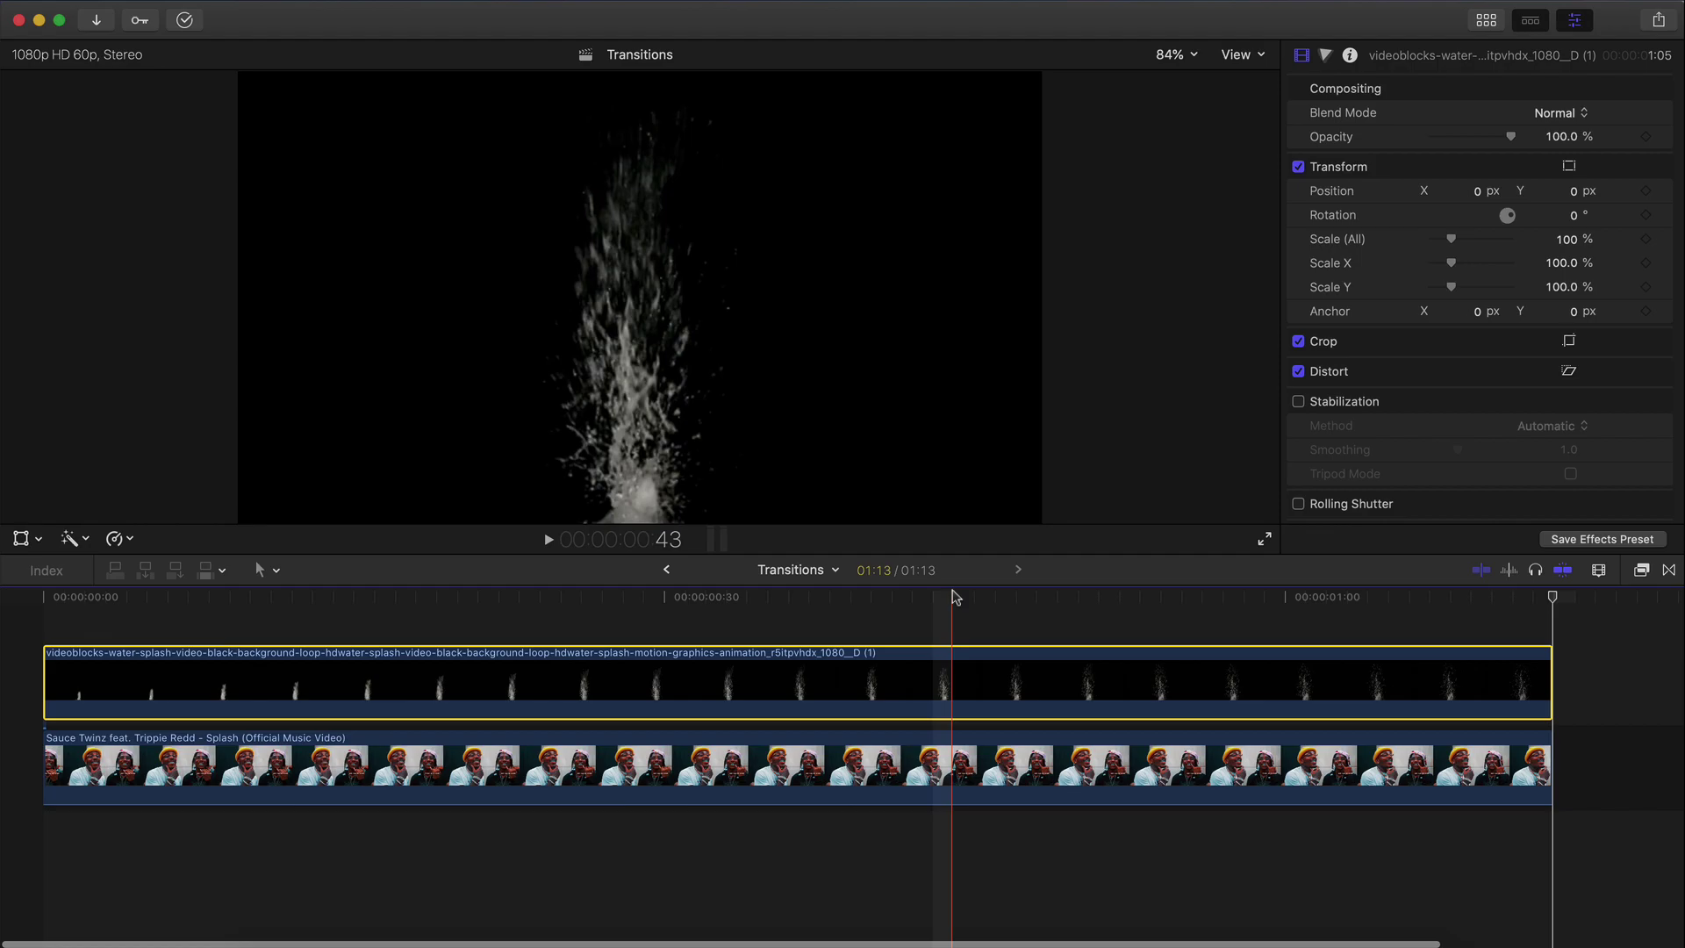
left_click(1575, 112)
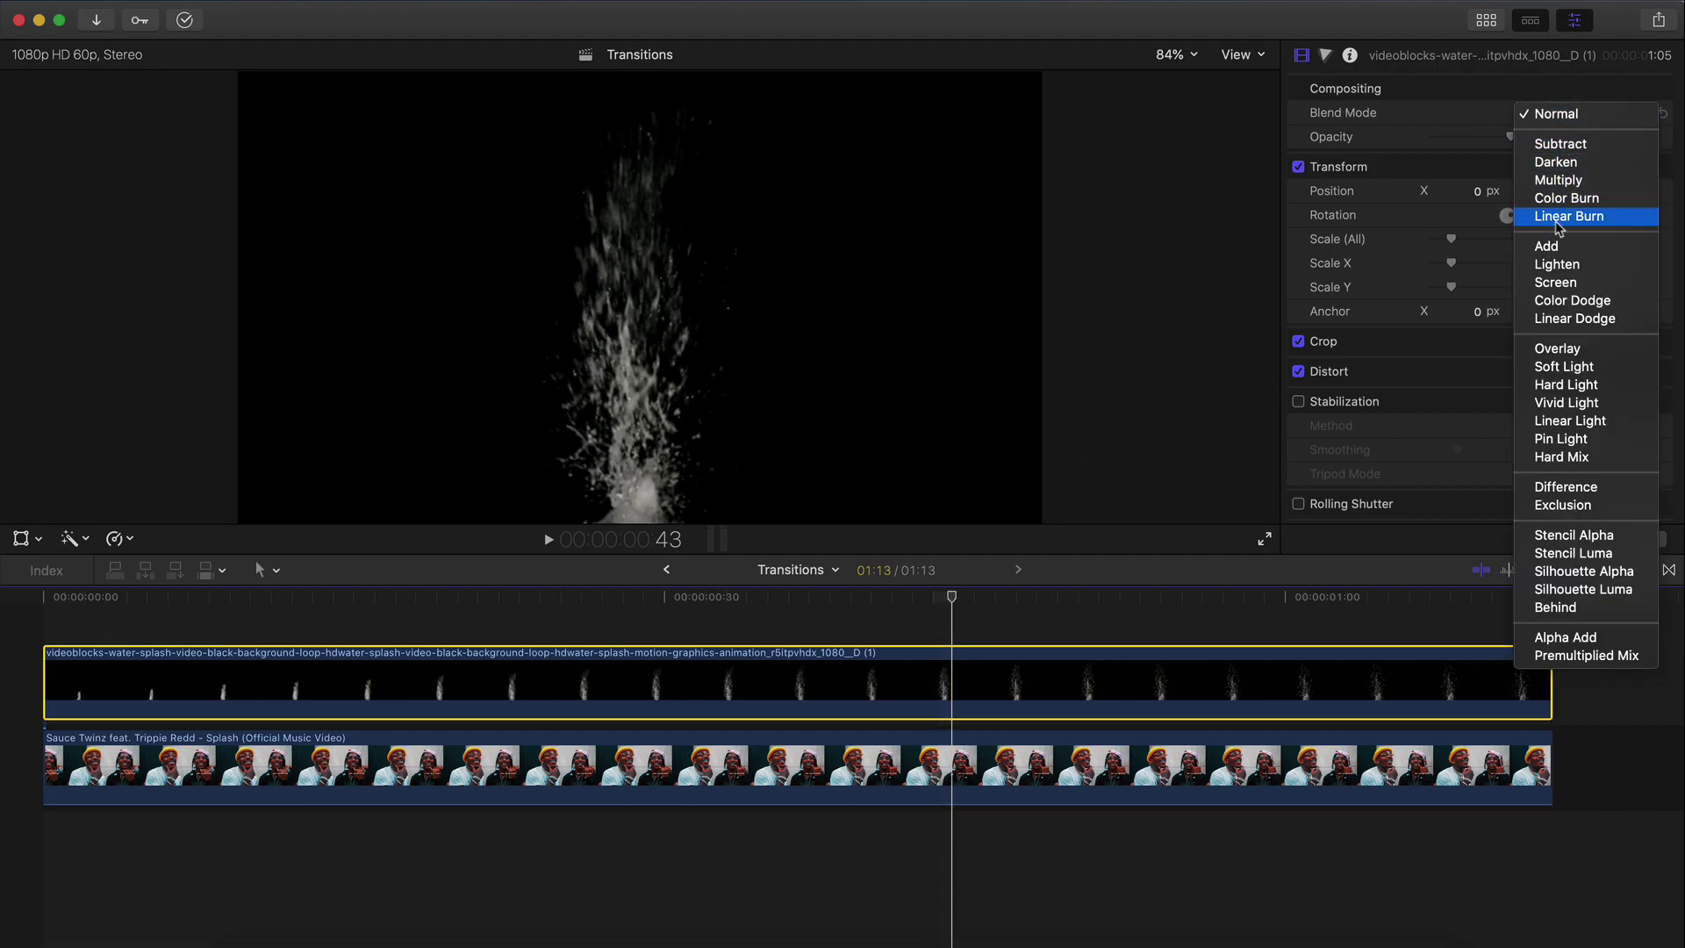
left_click(1556, 264)
left_click(1576, 116)
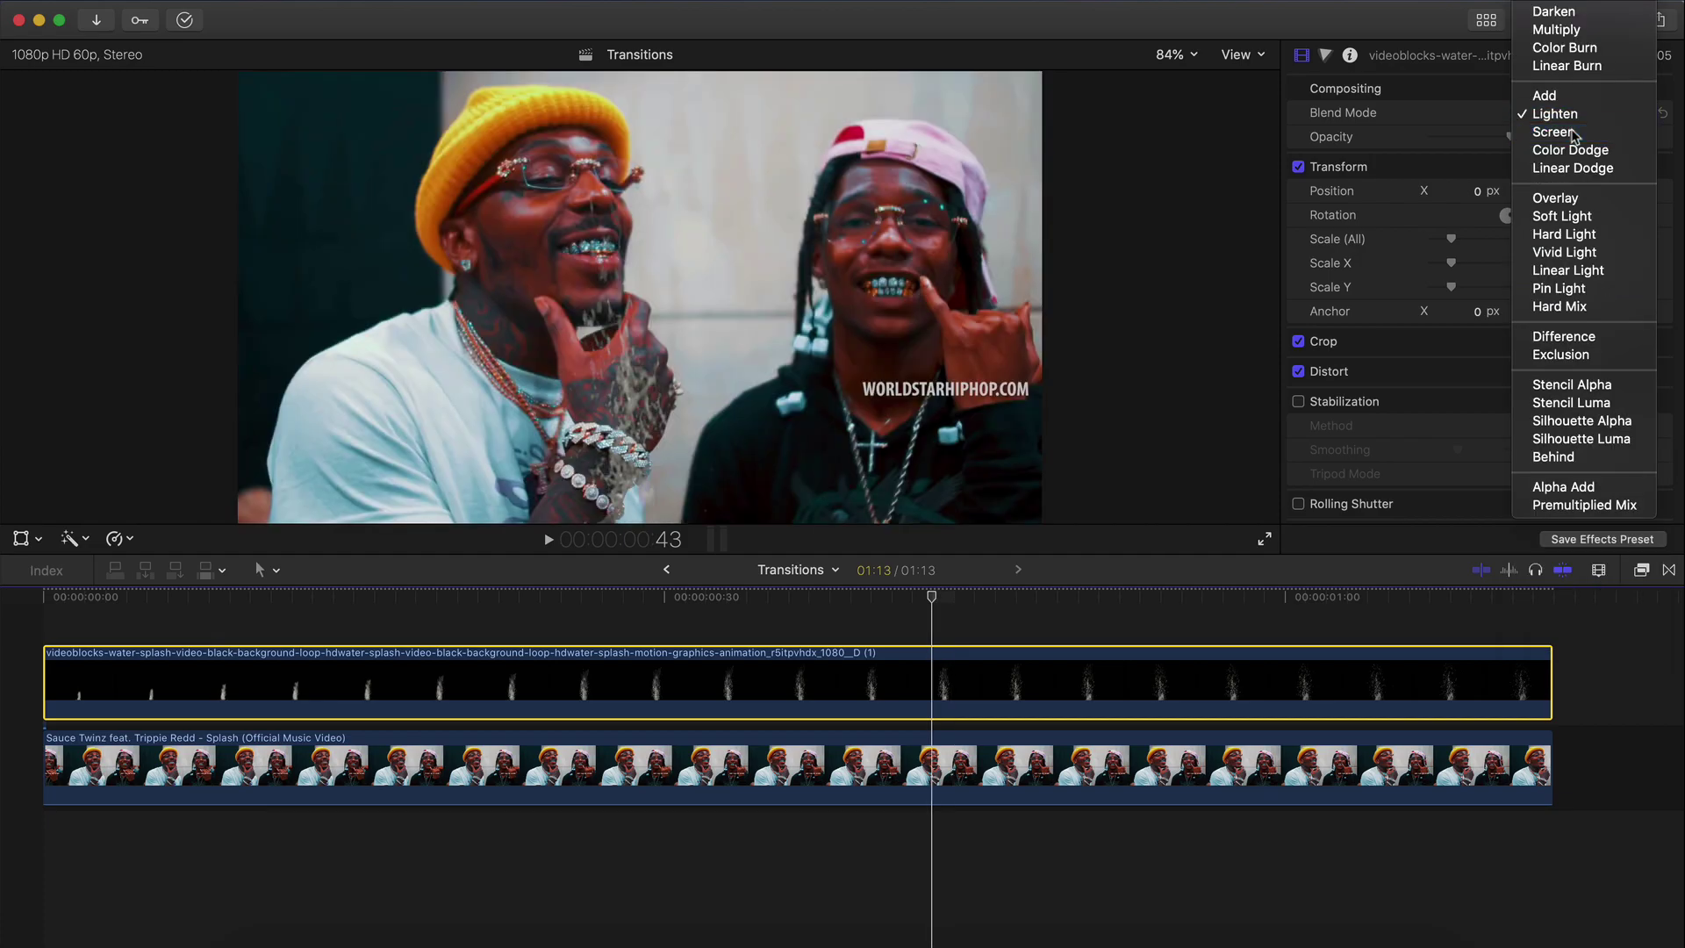
left_click(1571, 132)
left_click(1559, 117)
left_click(1569, 118)
Show the on-screen Transform controls for the water splash clip and scale it to about 91.86% over the hand of the man in the yellow hat
left_click(701, 609)
left_click(20, 537)
left_click_drag(171, 595, 22, 590)
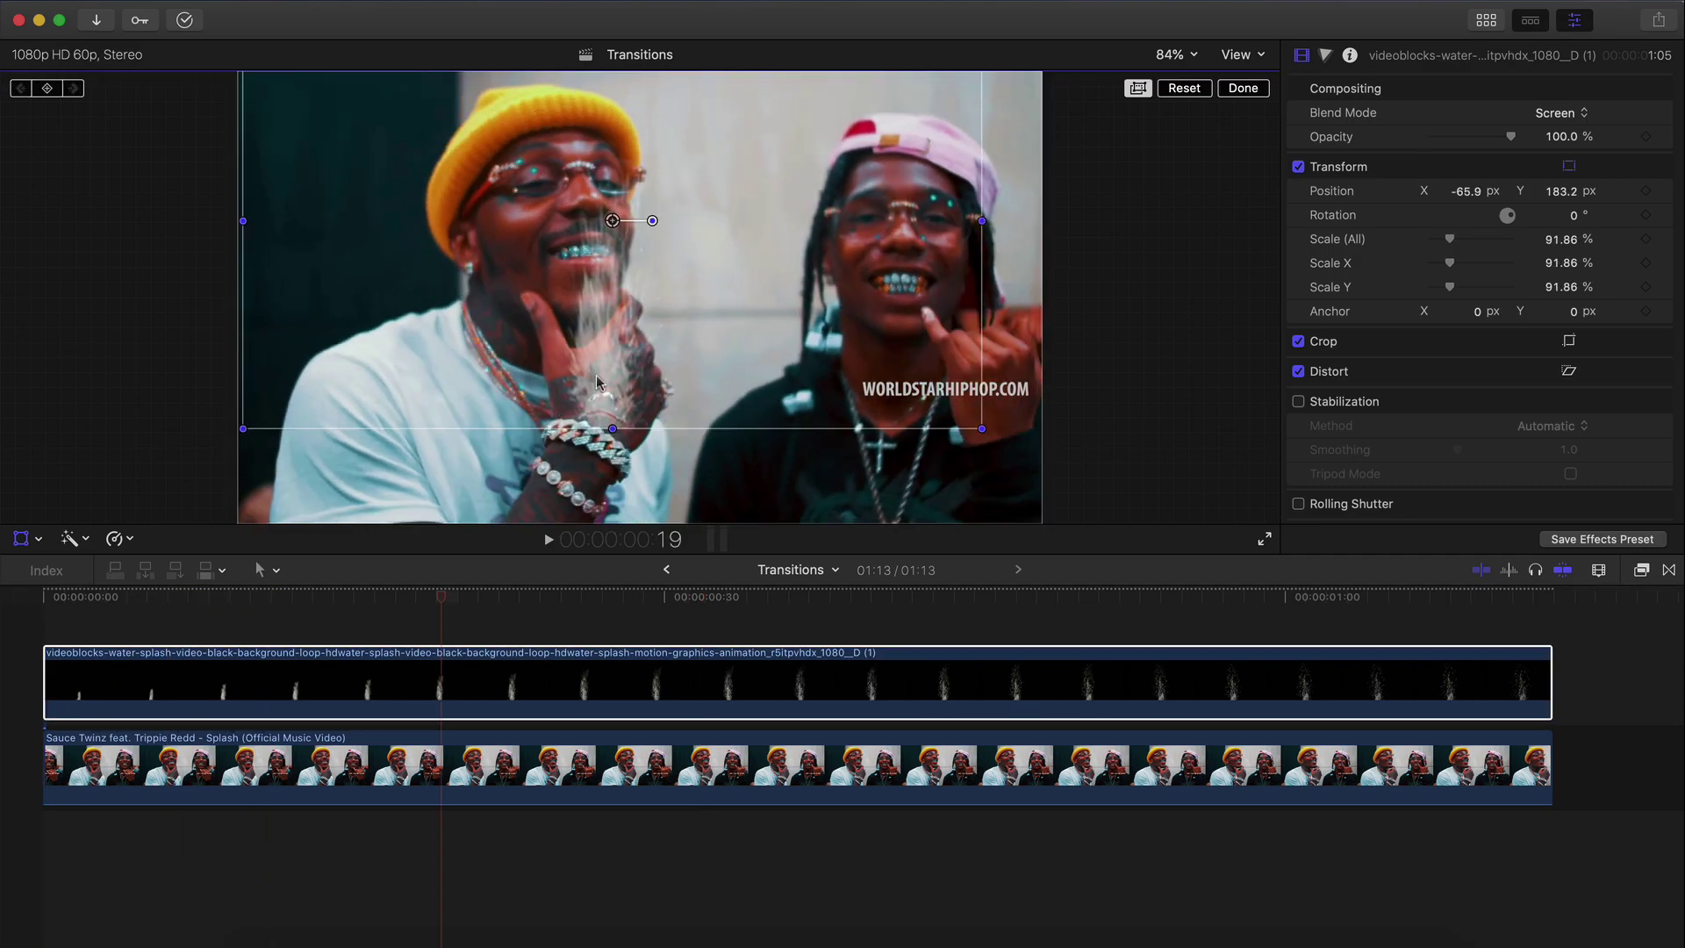
Rotate the water splash clip to about -18.1° and position it at about X 84.4 px, Y 122.7 px over the man's hand
left_click_drag(596, 378, 664, 396)
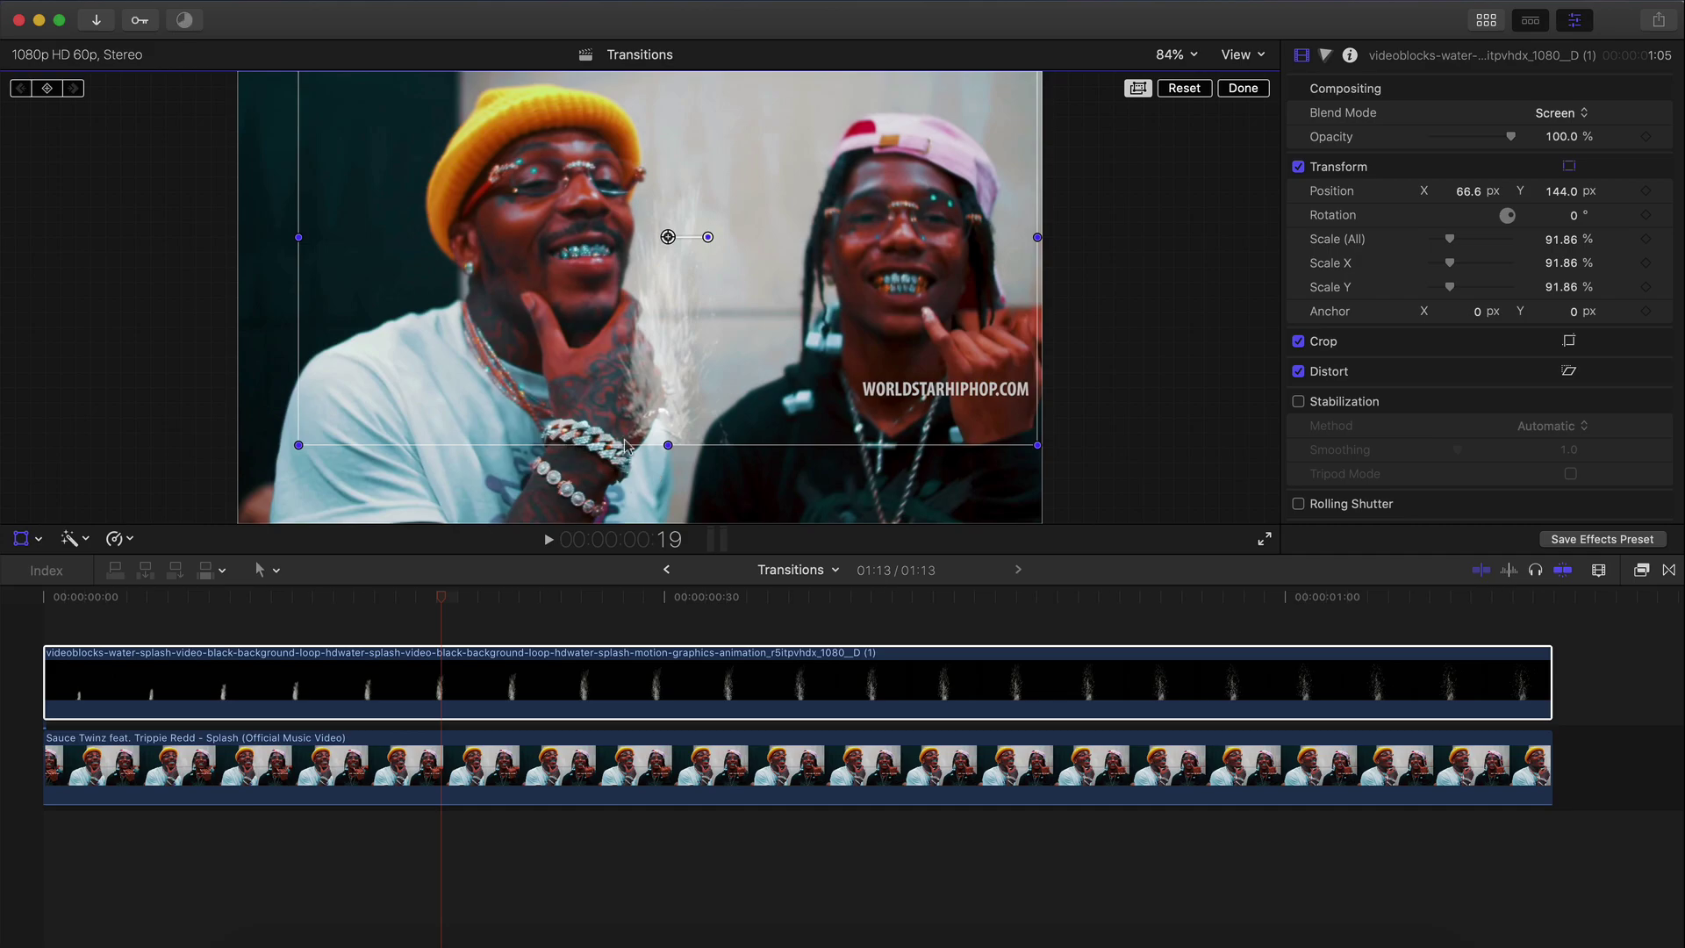
left_click_drag(737, 356, 683, 345)
left_click_drag(632, 421, 631, 421)
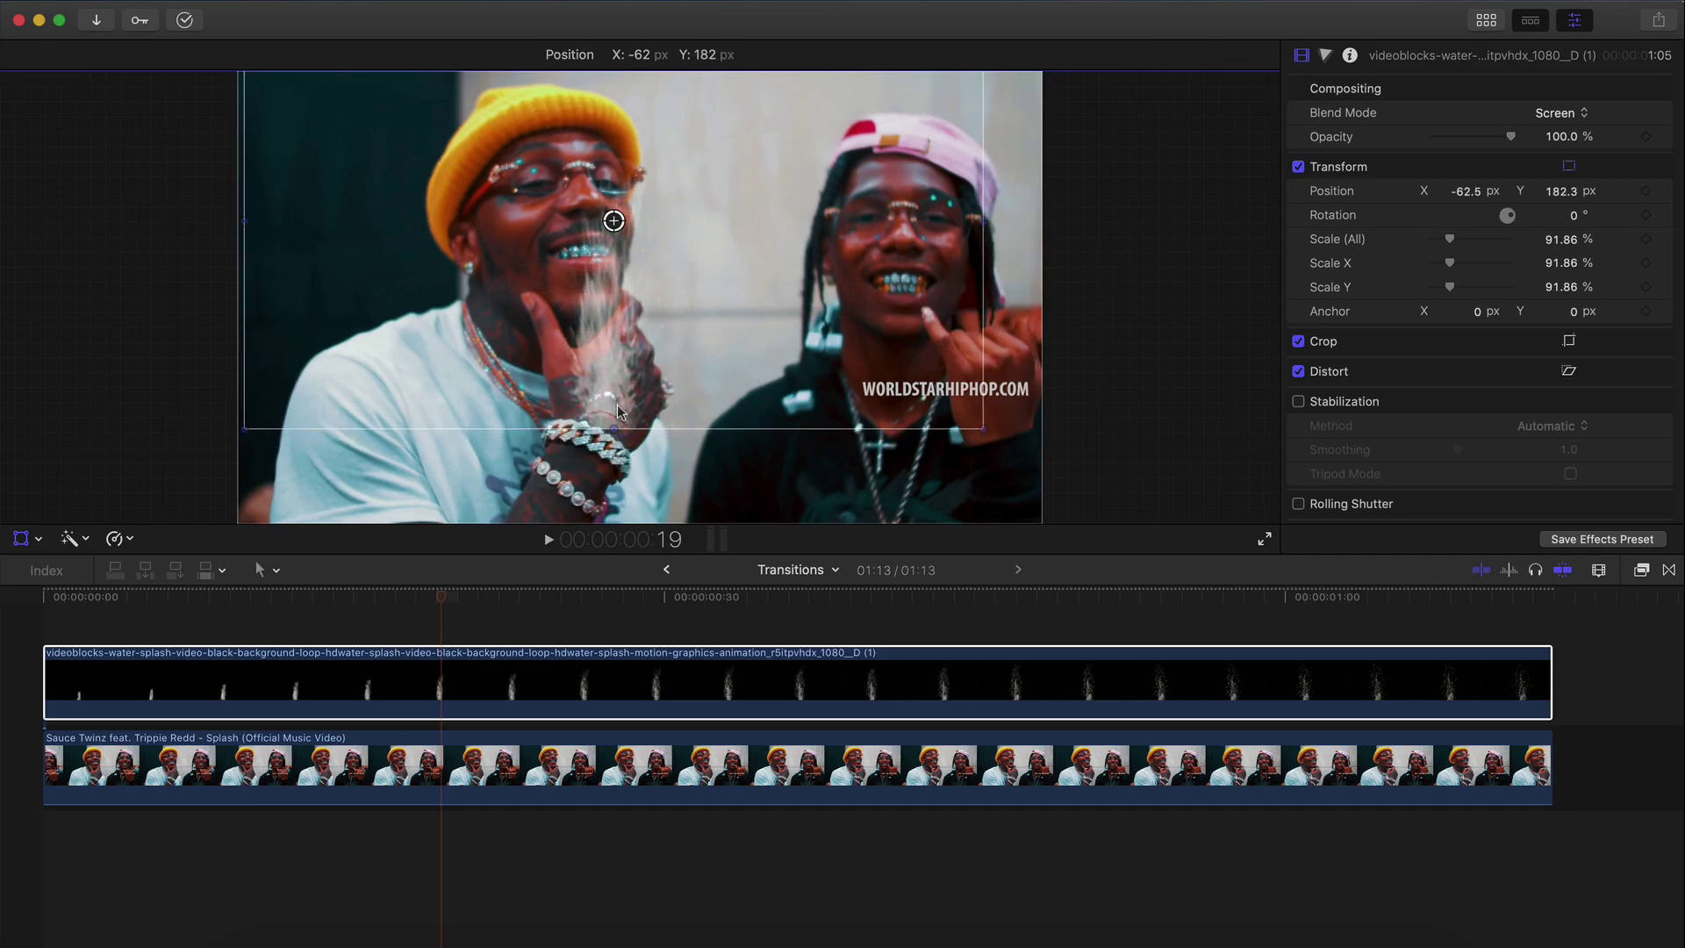
left_click_drag(657, 226, 677, 231)
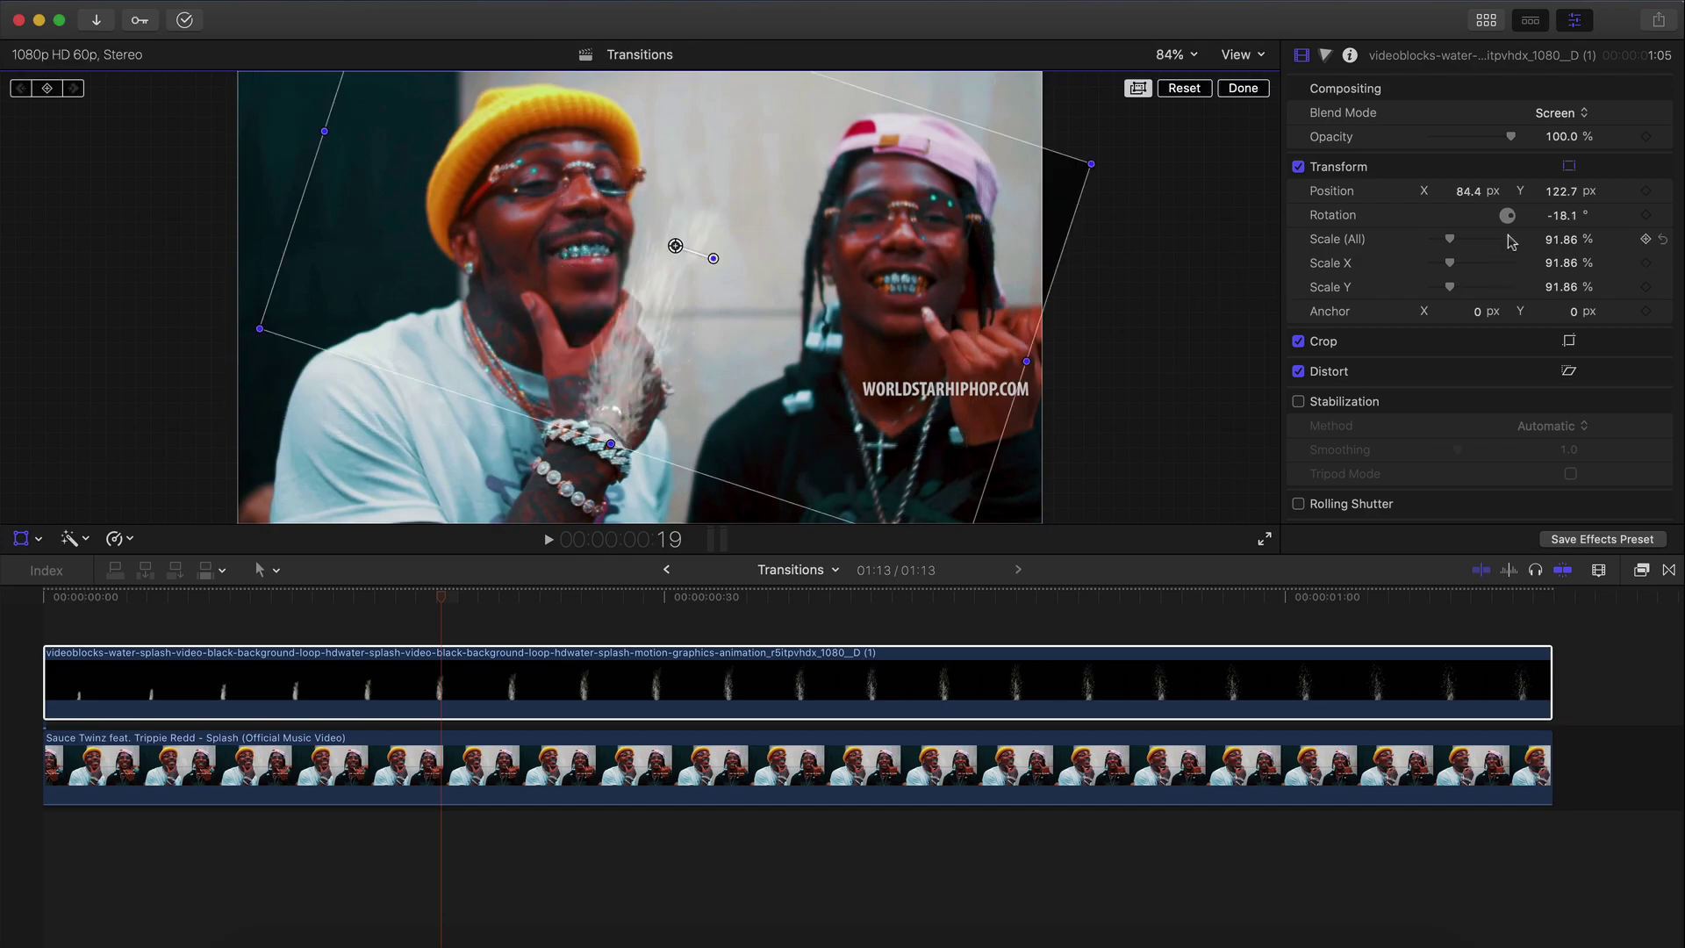
Keyframe the water splash to follow the man's hand, starting at about X -0.4 px, Y 119.1 px on the first frame, and play it back
left_click_drag(441, 593, 42, 597)
left_click_drag(699, 312, 663, 315)
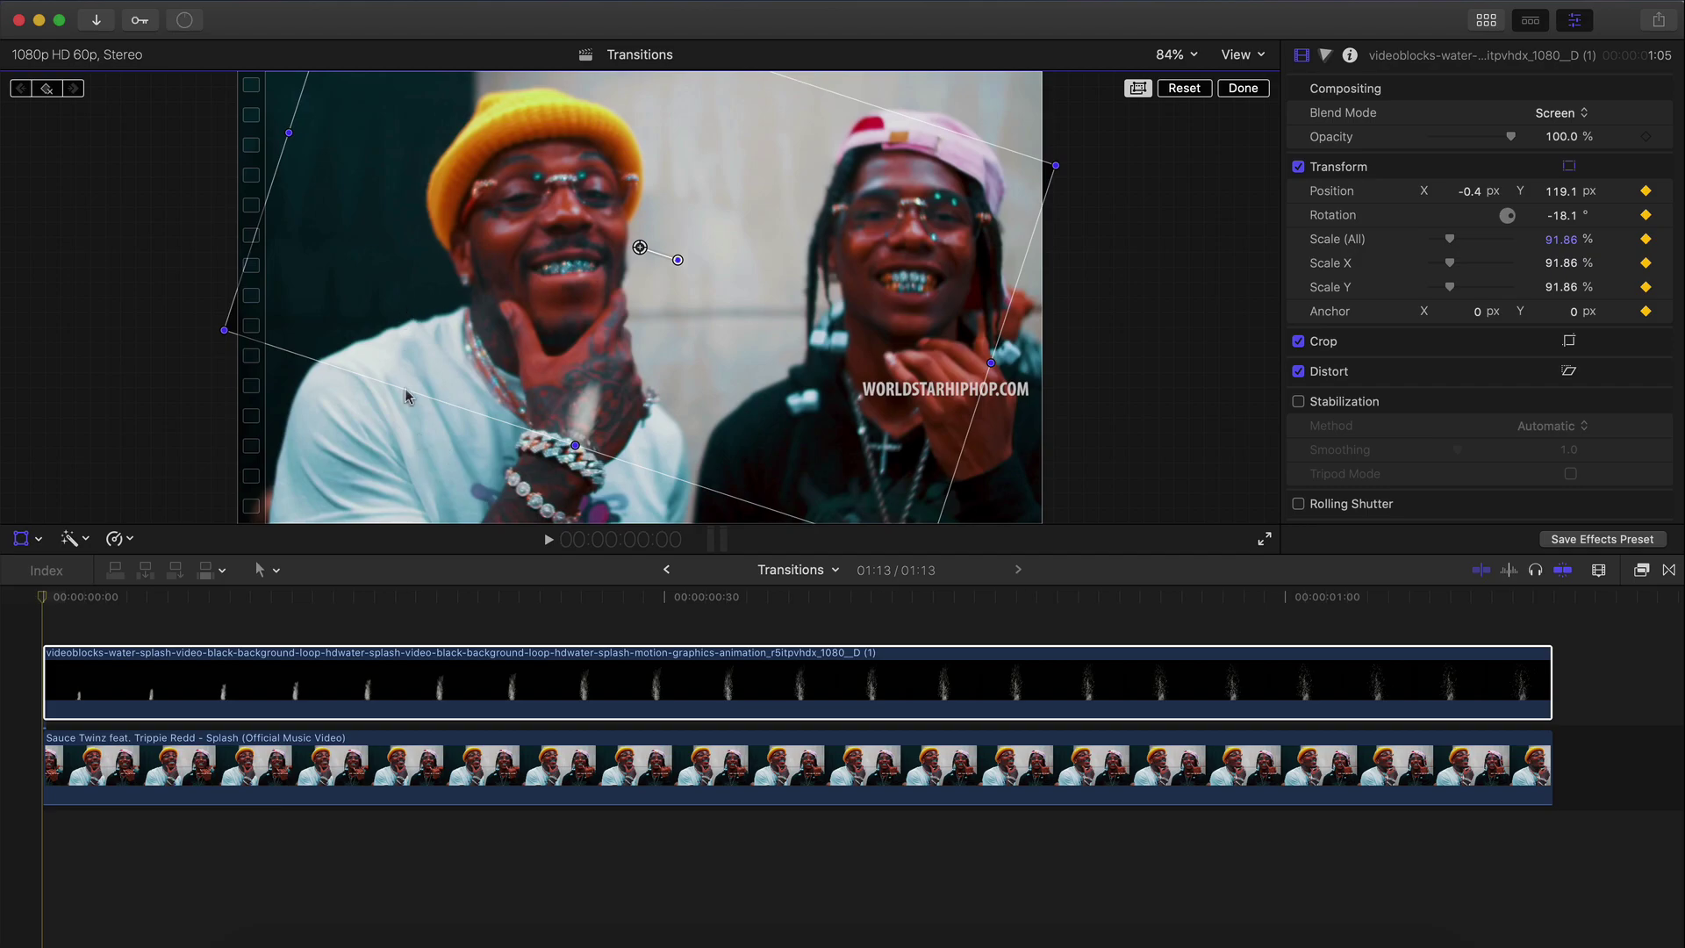
key("shift+Right")
left_click_drag(550, 351, 567, 359)
key("shift+Right")
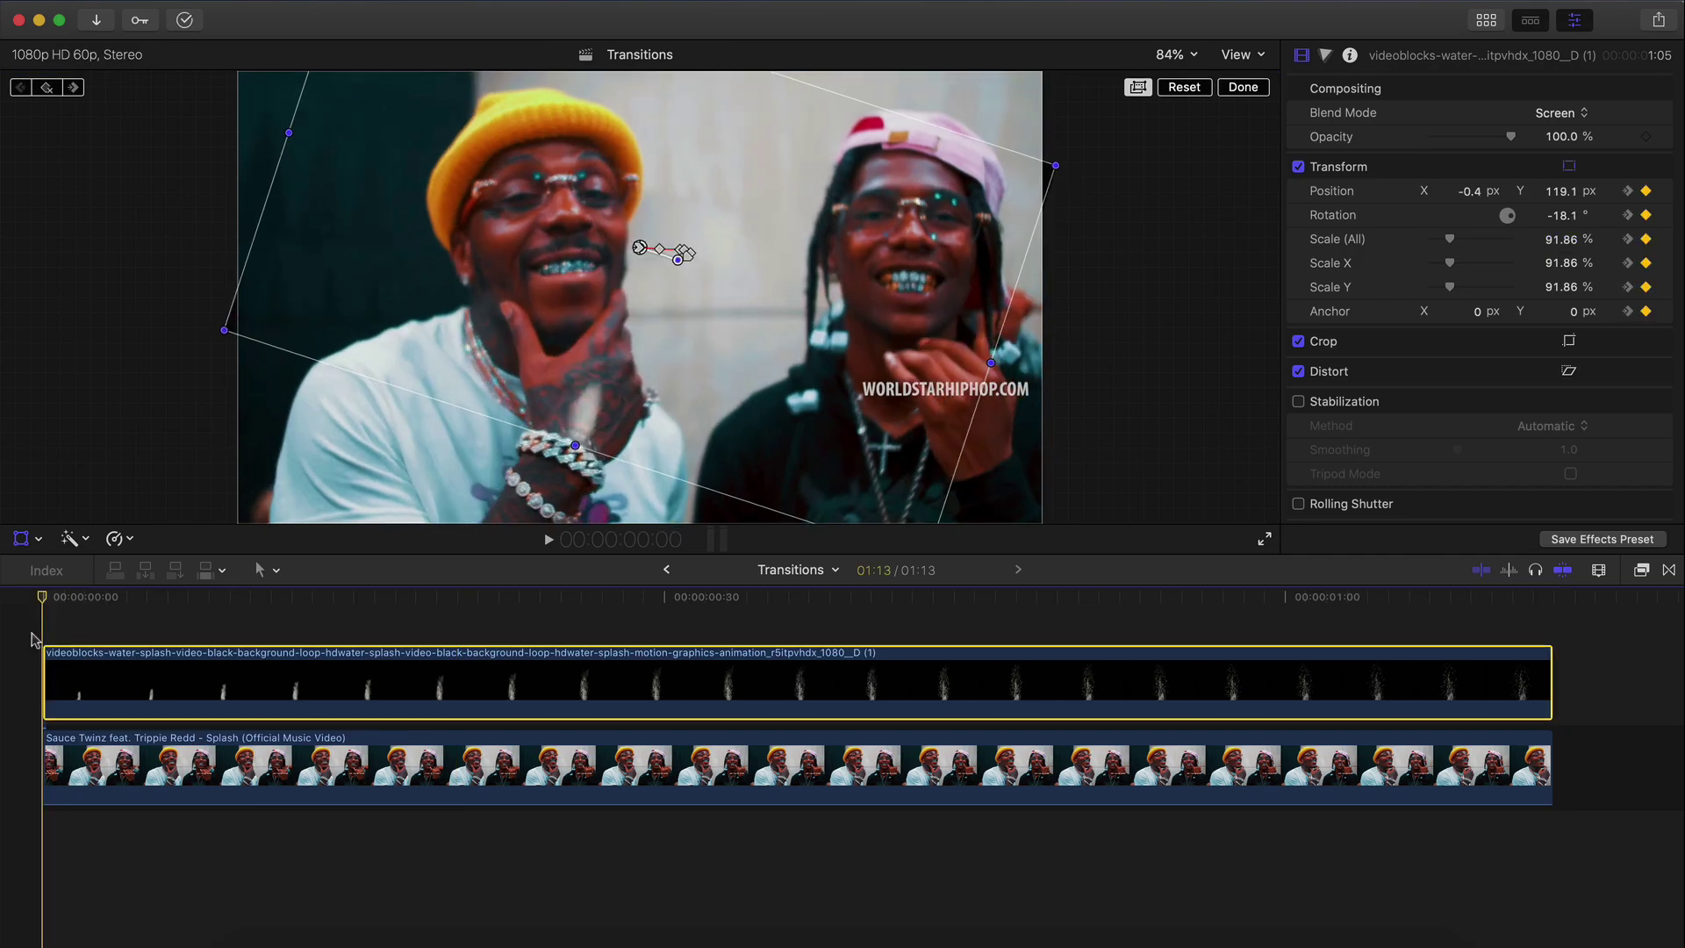
key("space")
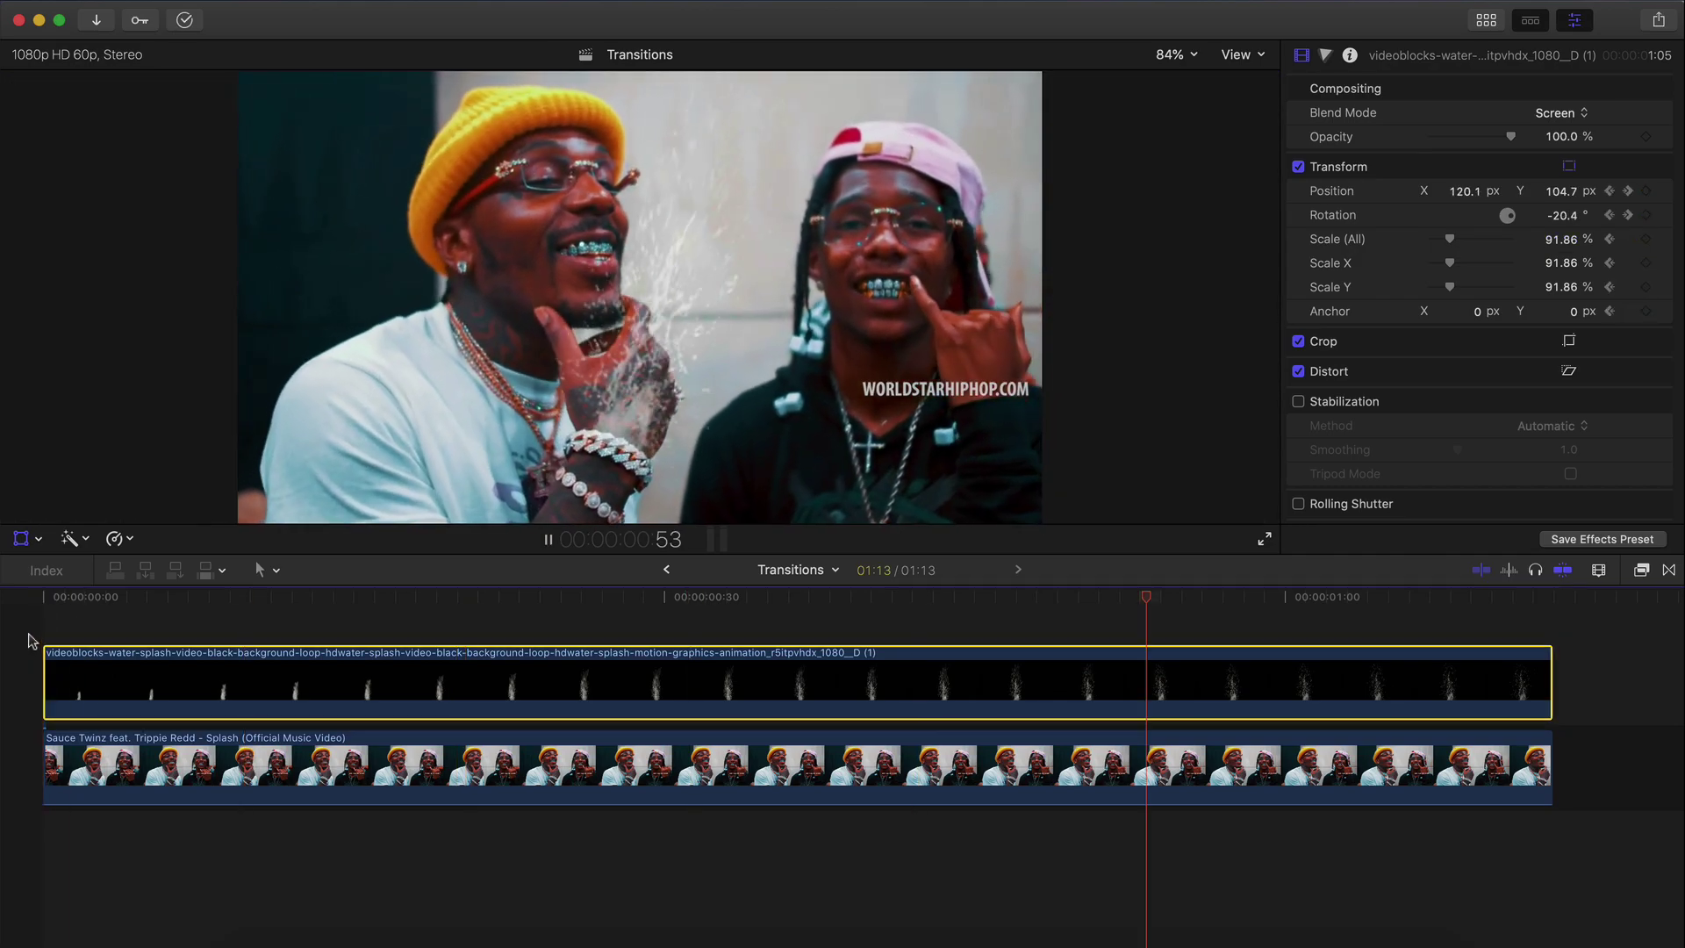
left_click_drag(551, 600, 184, 603)
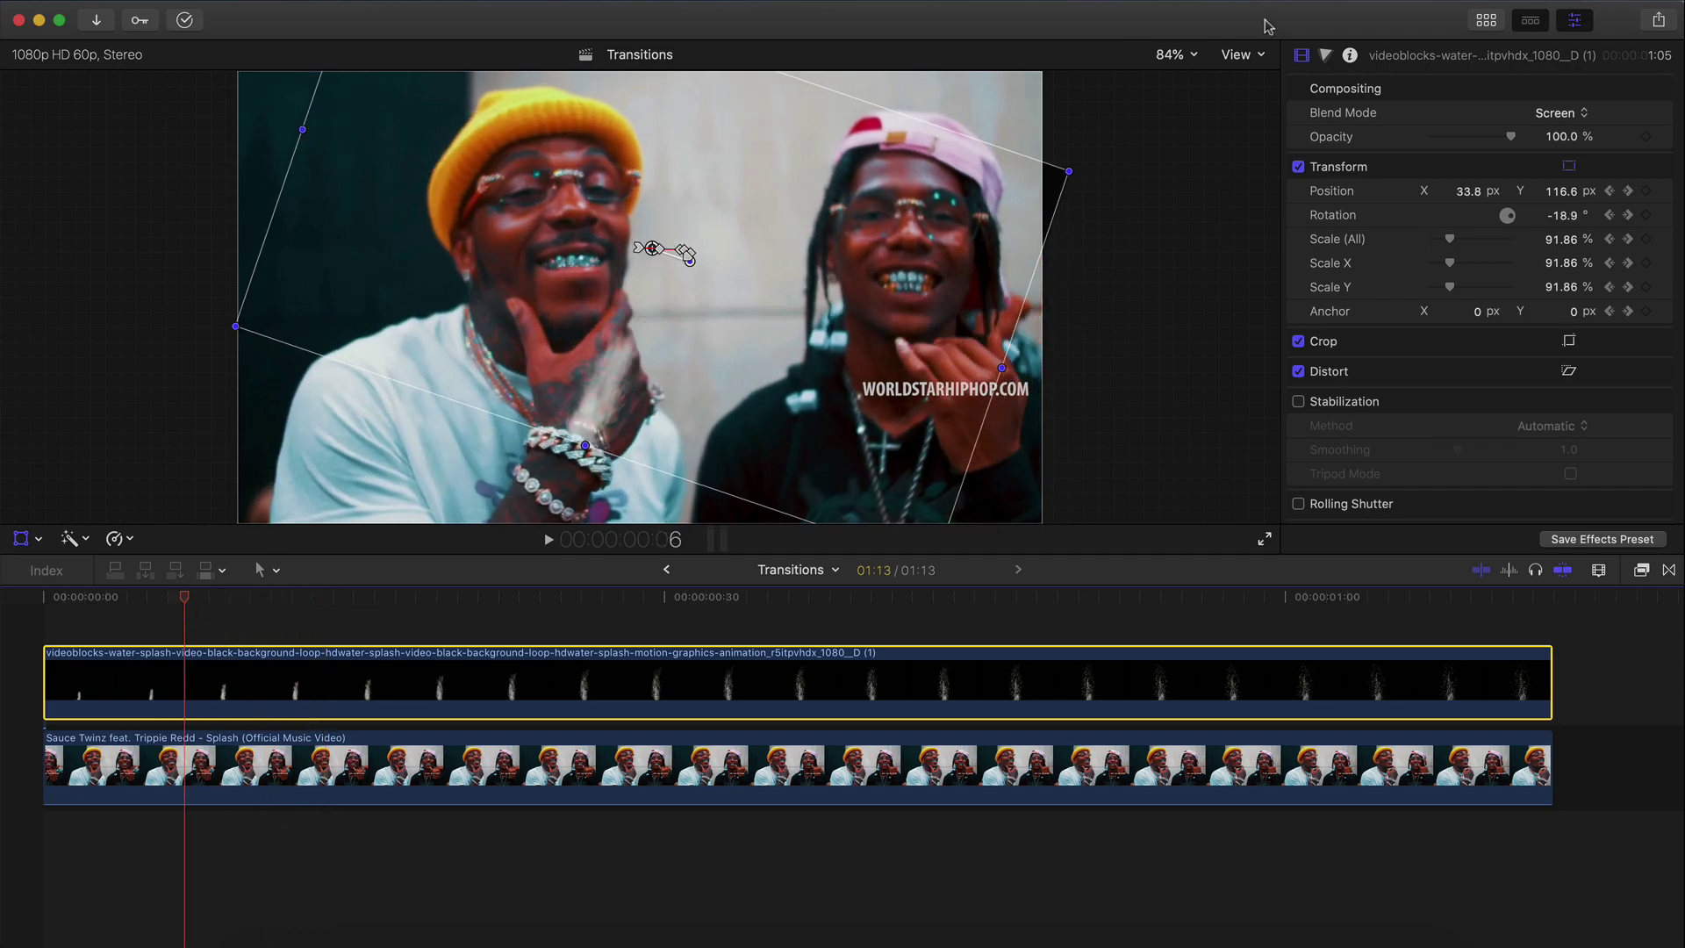
Delete the second and third Transform keyframes from the water splash clip's video animation and play the clip back
right_click(584, 676)
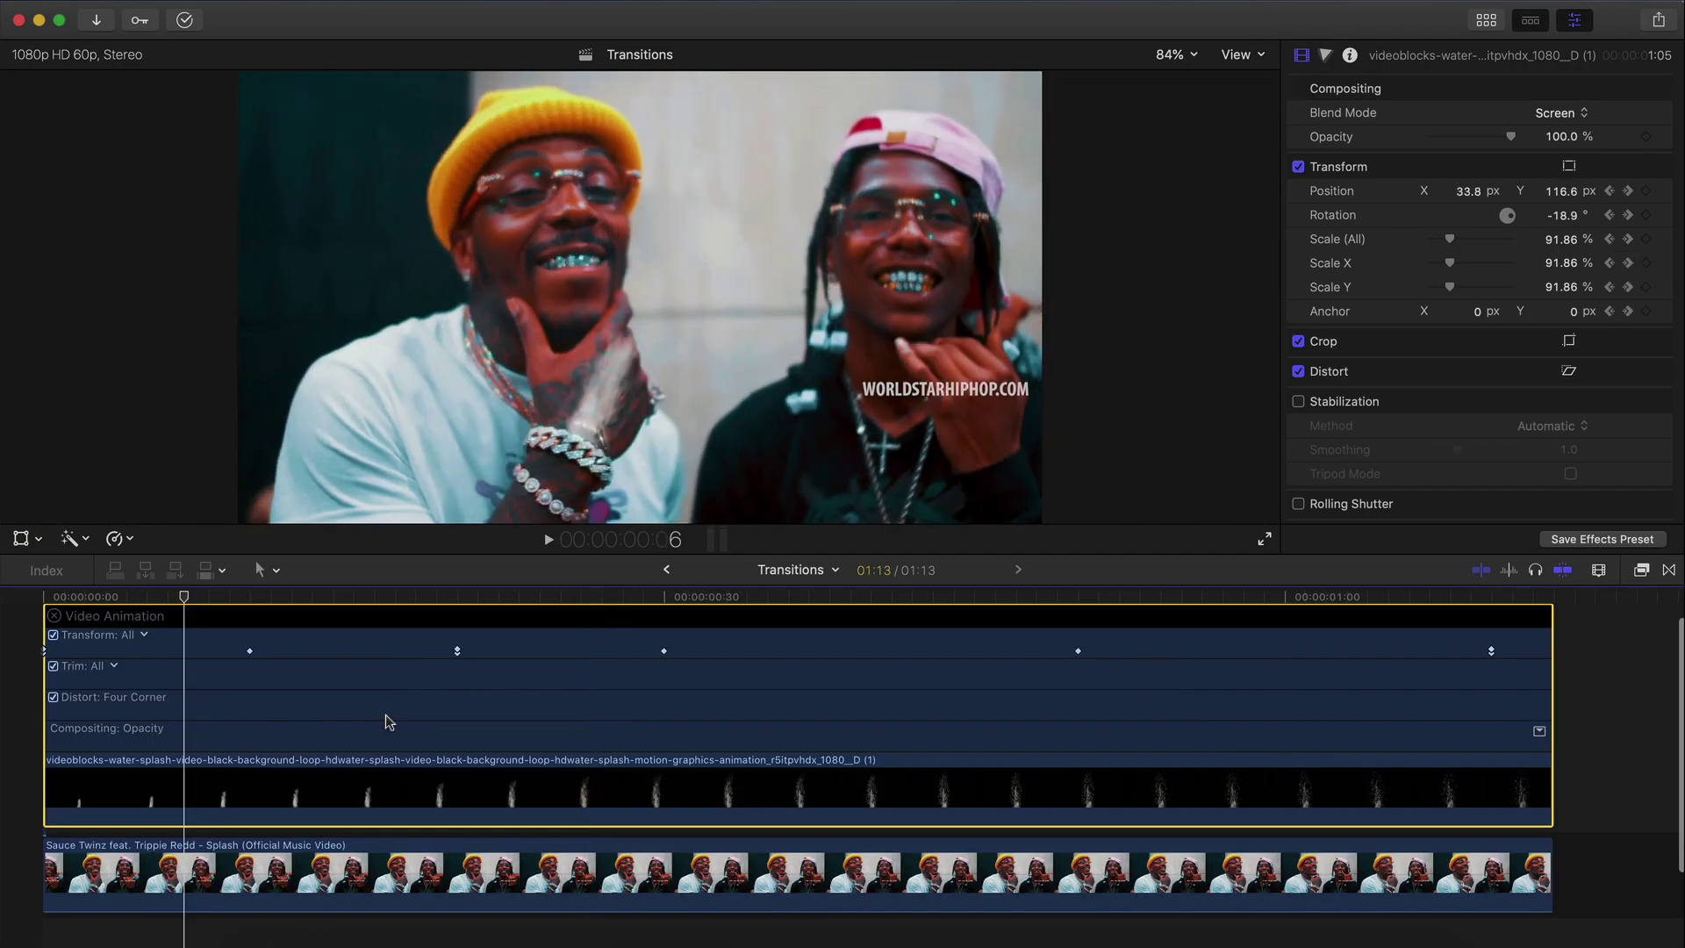
left_click(650, 809)
left_click(249, 652)
key("Delete")
left_click(459, 652)
key("Delete")
key("space")
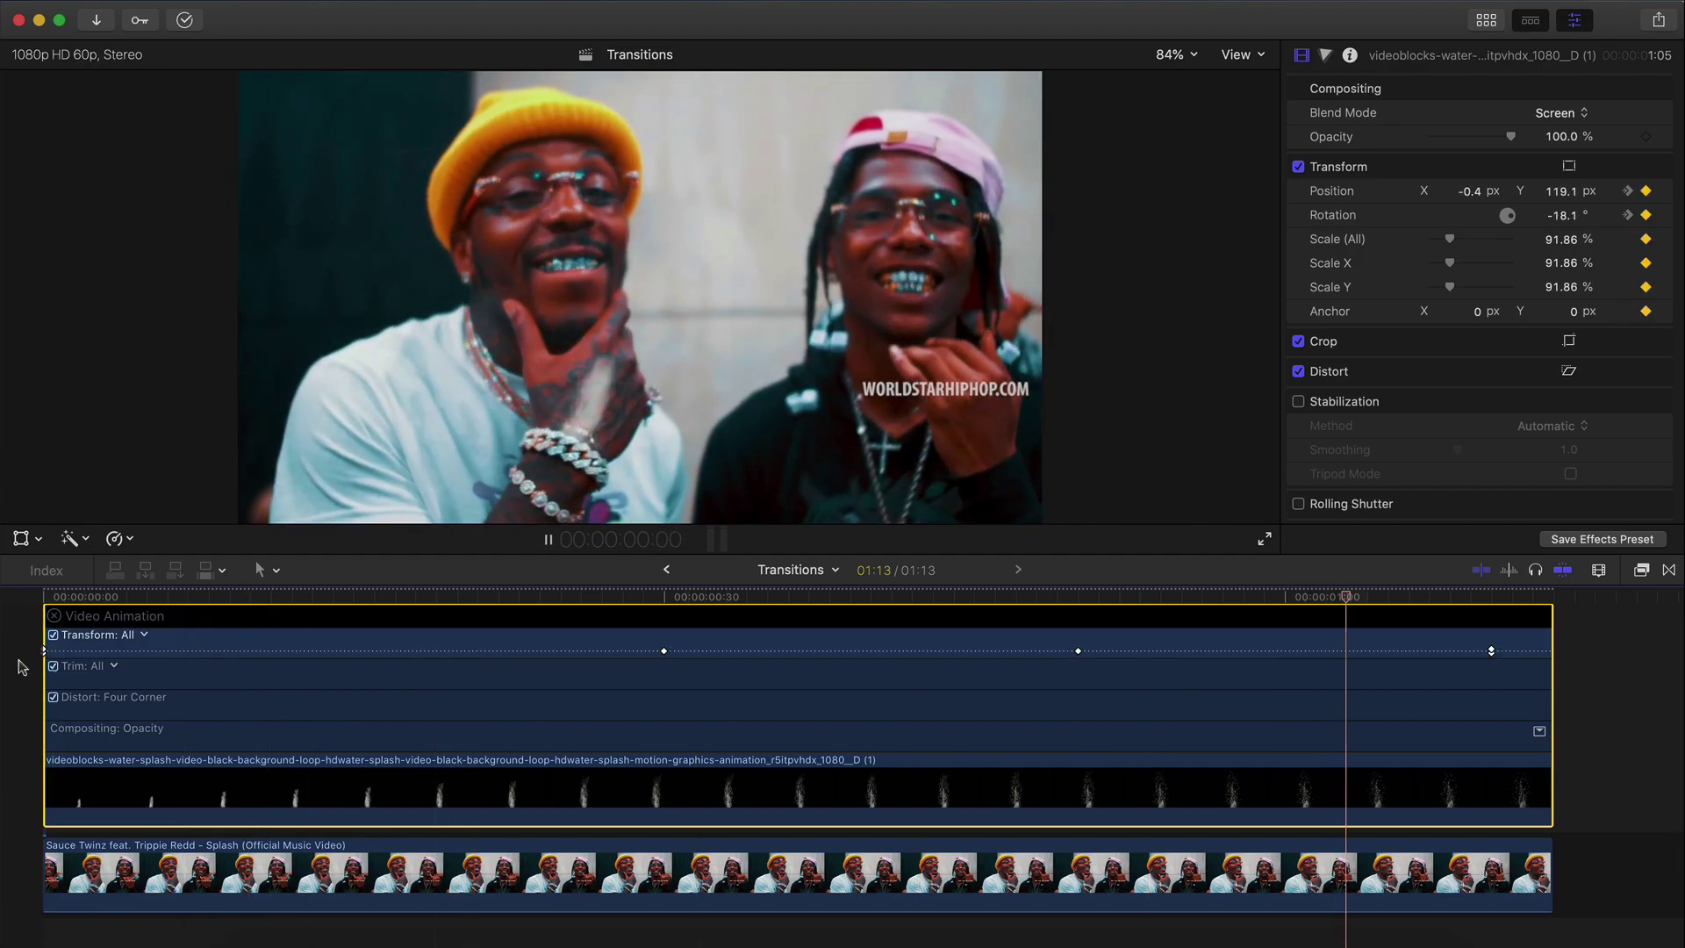
key("ctrl+v")
key("space")
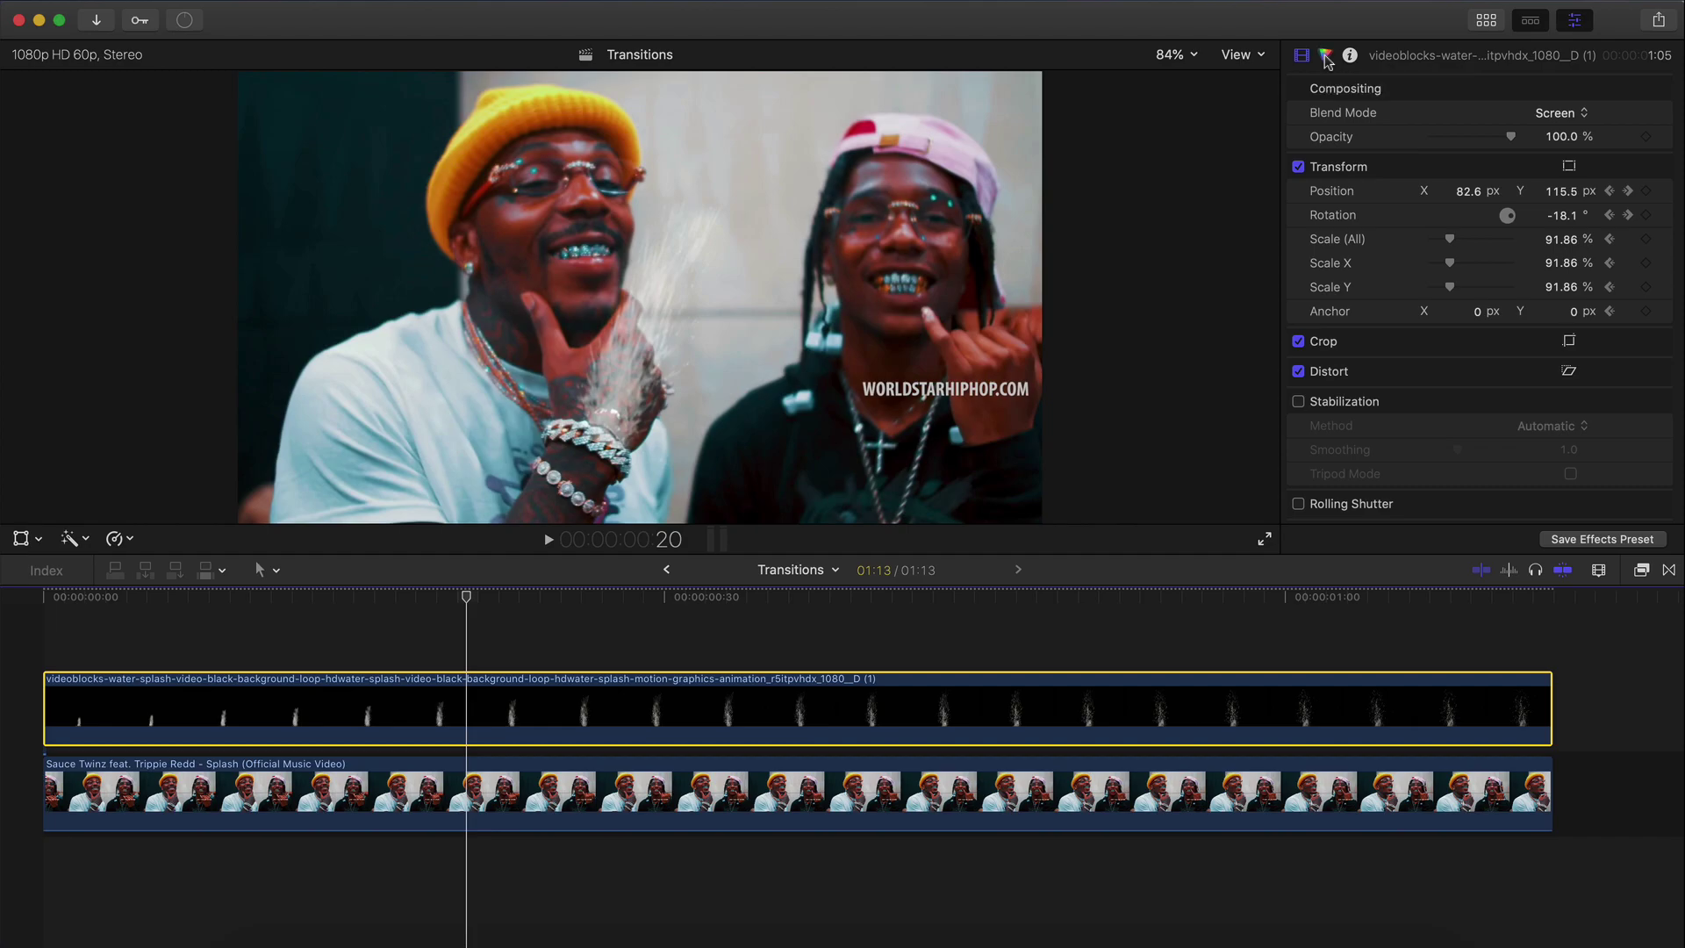
Add a Color Board correction with a color mask to the water splash clip and sample the splash over the man's hand
left_click(1327, 56)
left_click(1411, 89)
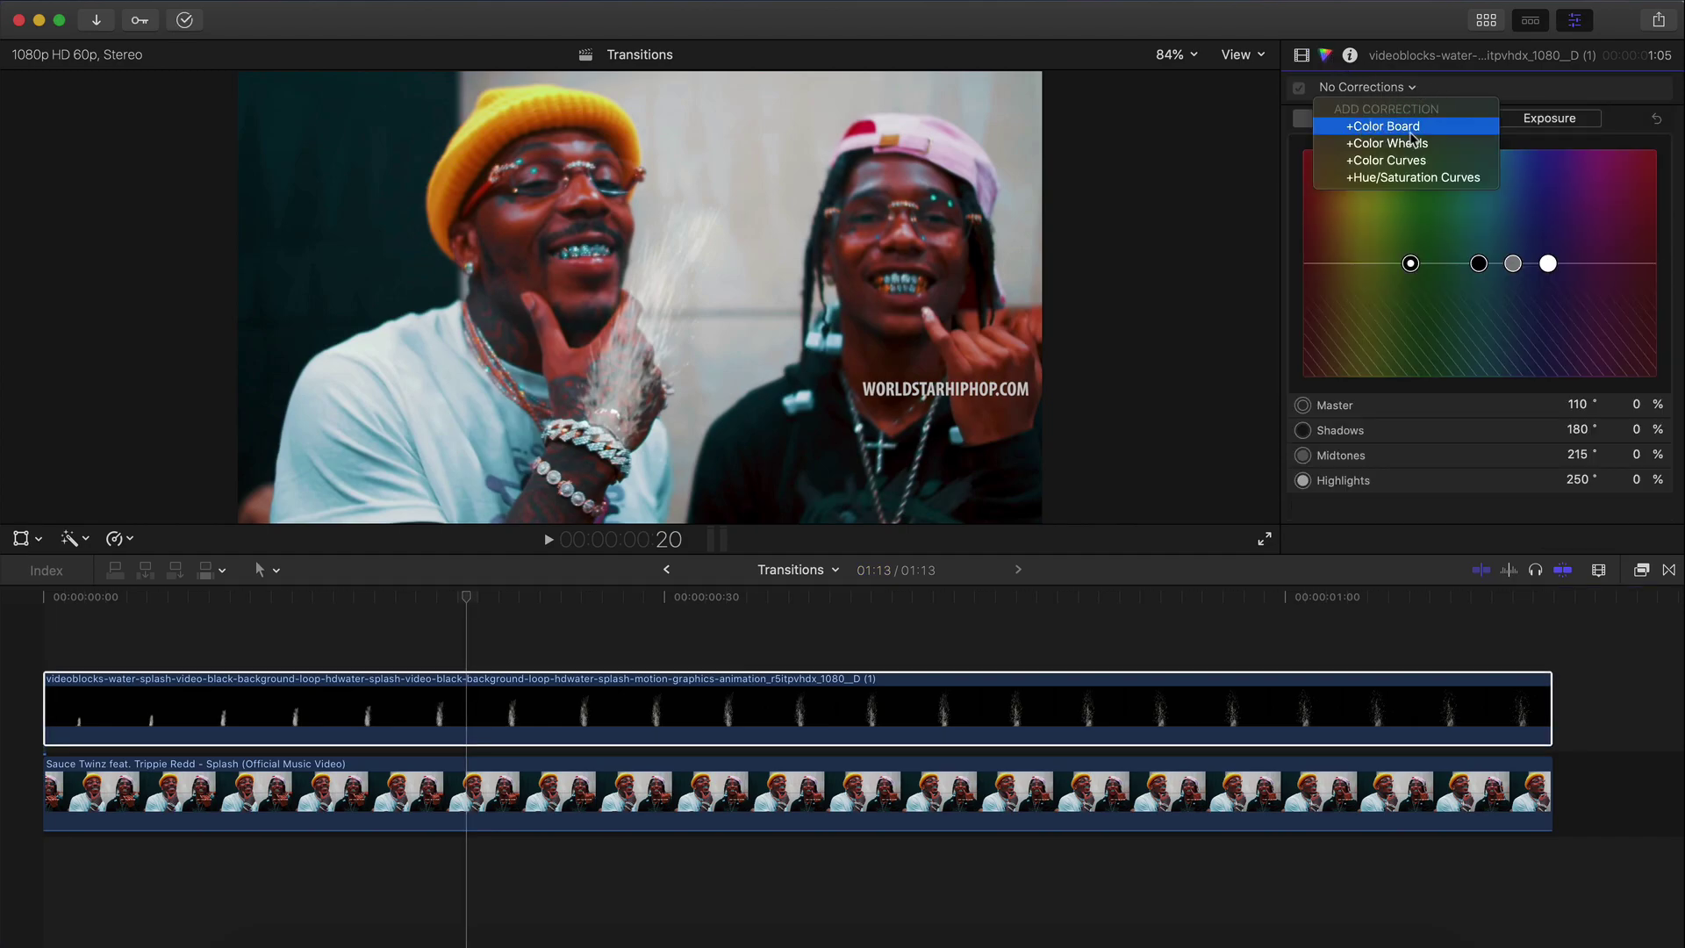
left_click(1387, 128)
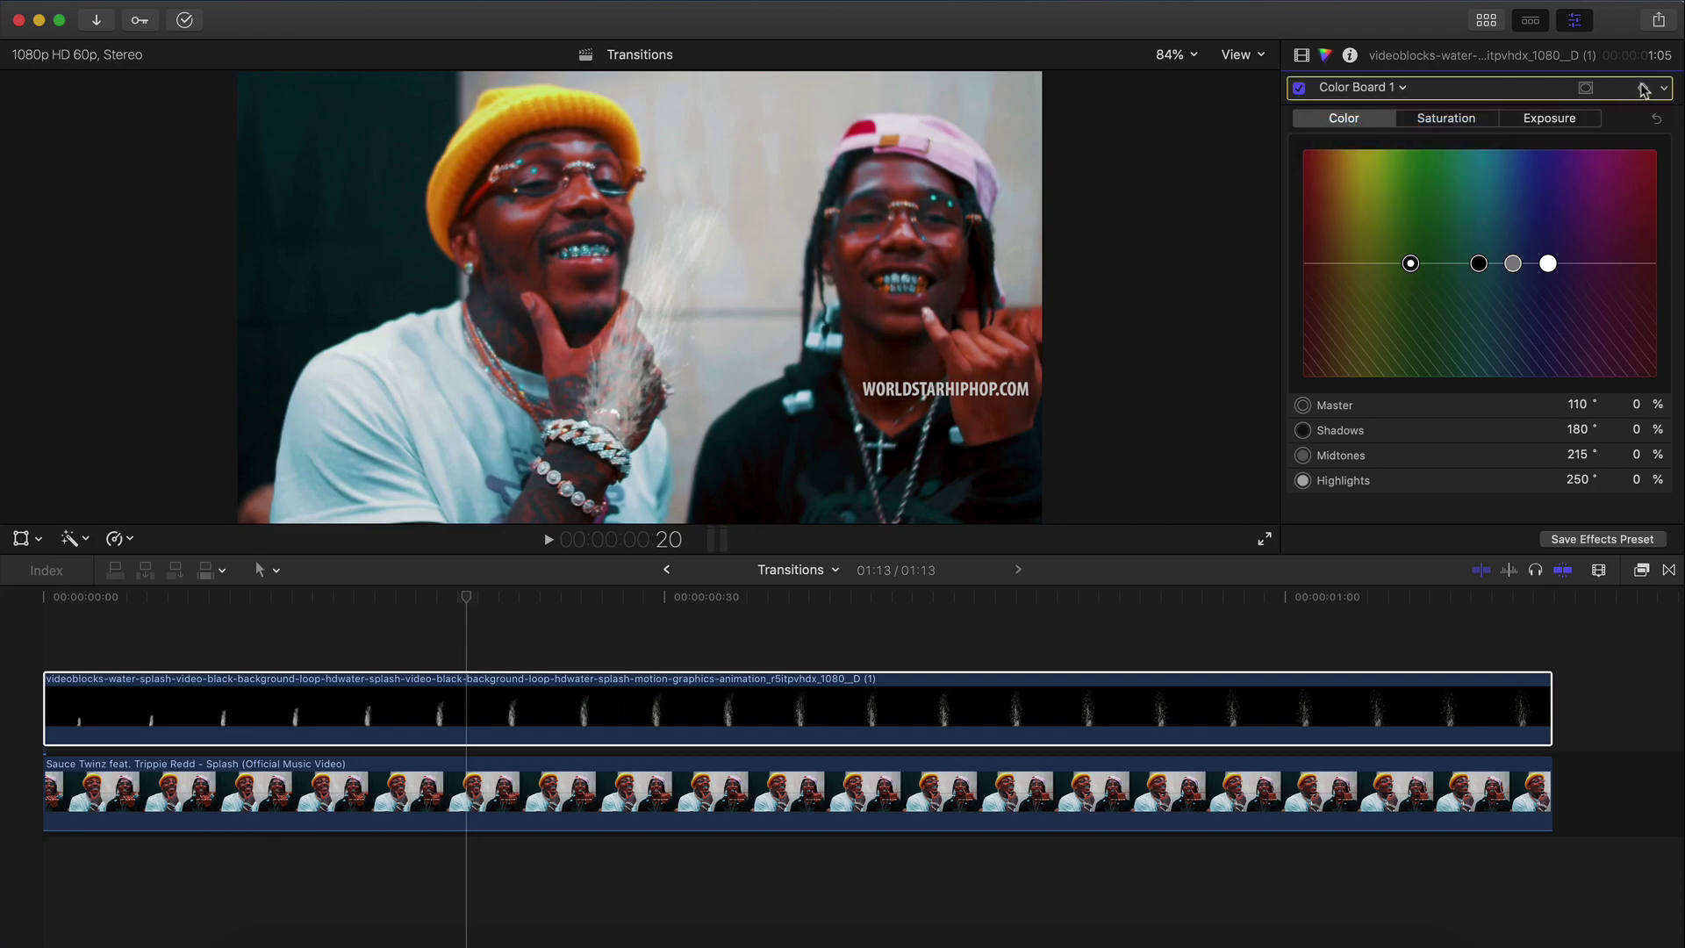
left_click(1665, 89)
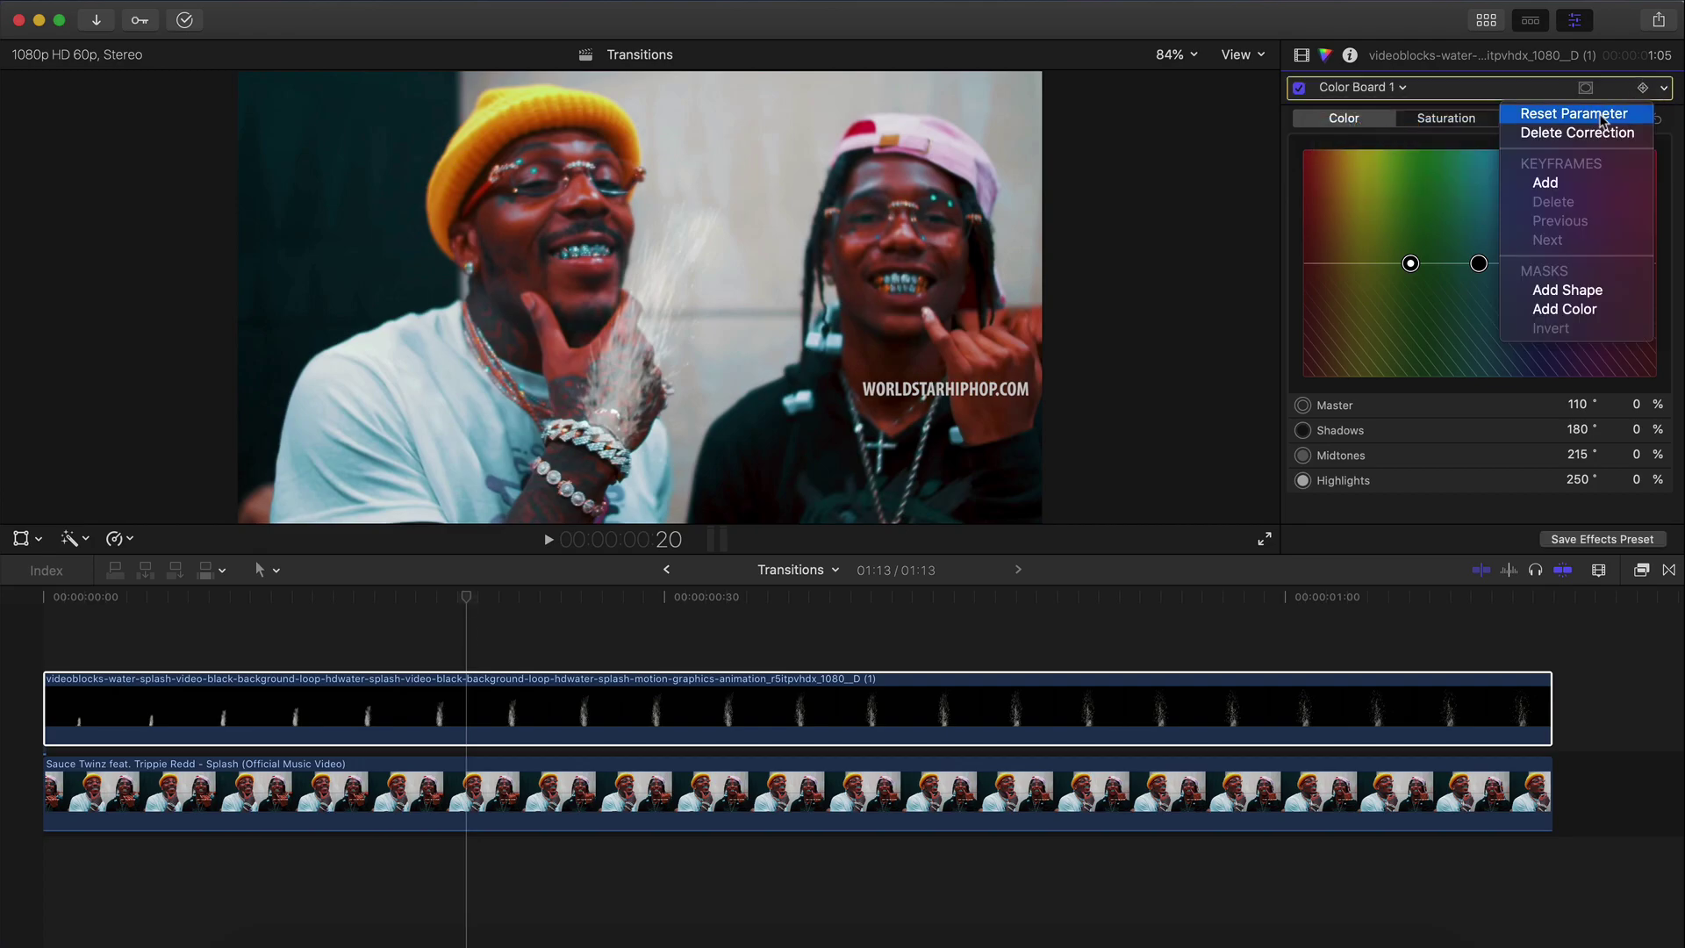
left_click(1543, 310)
left_click_drag(466, 602, 330, 612)
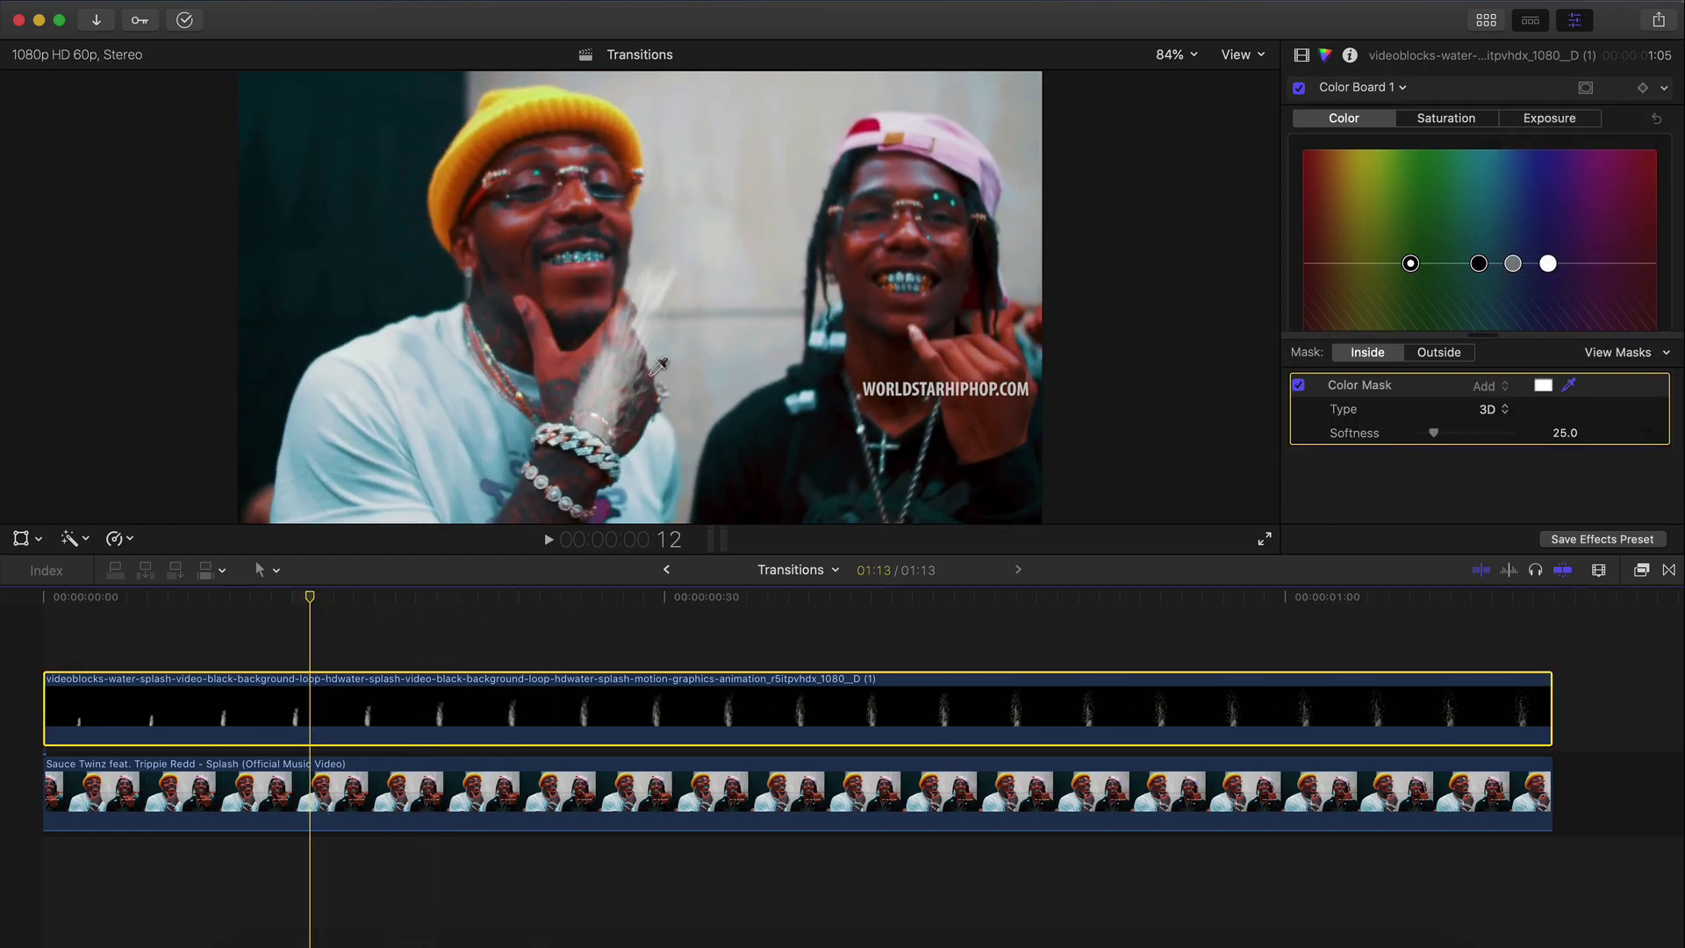
left_click(606, 382)
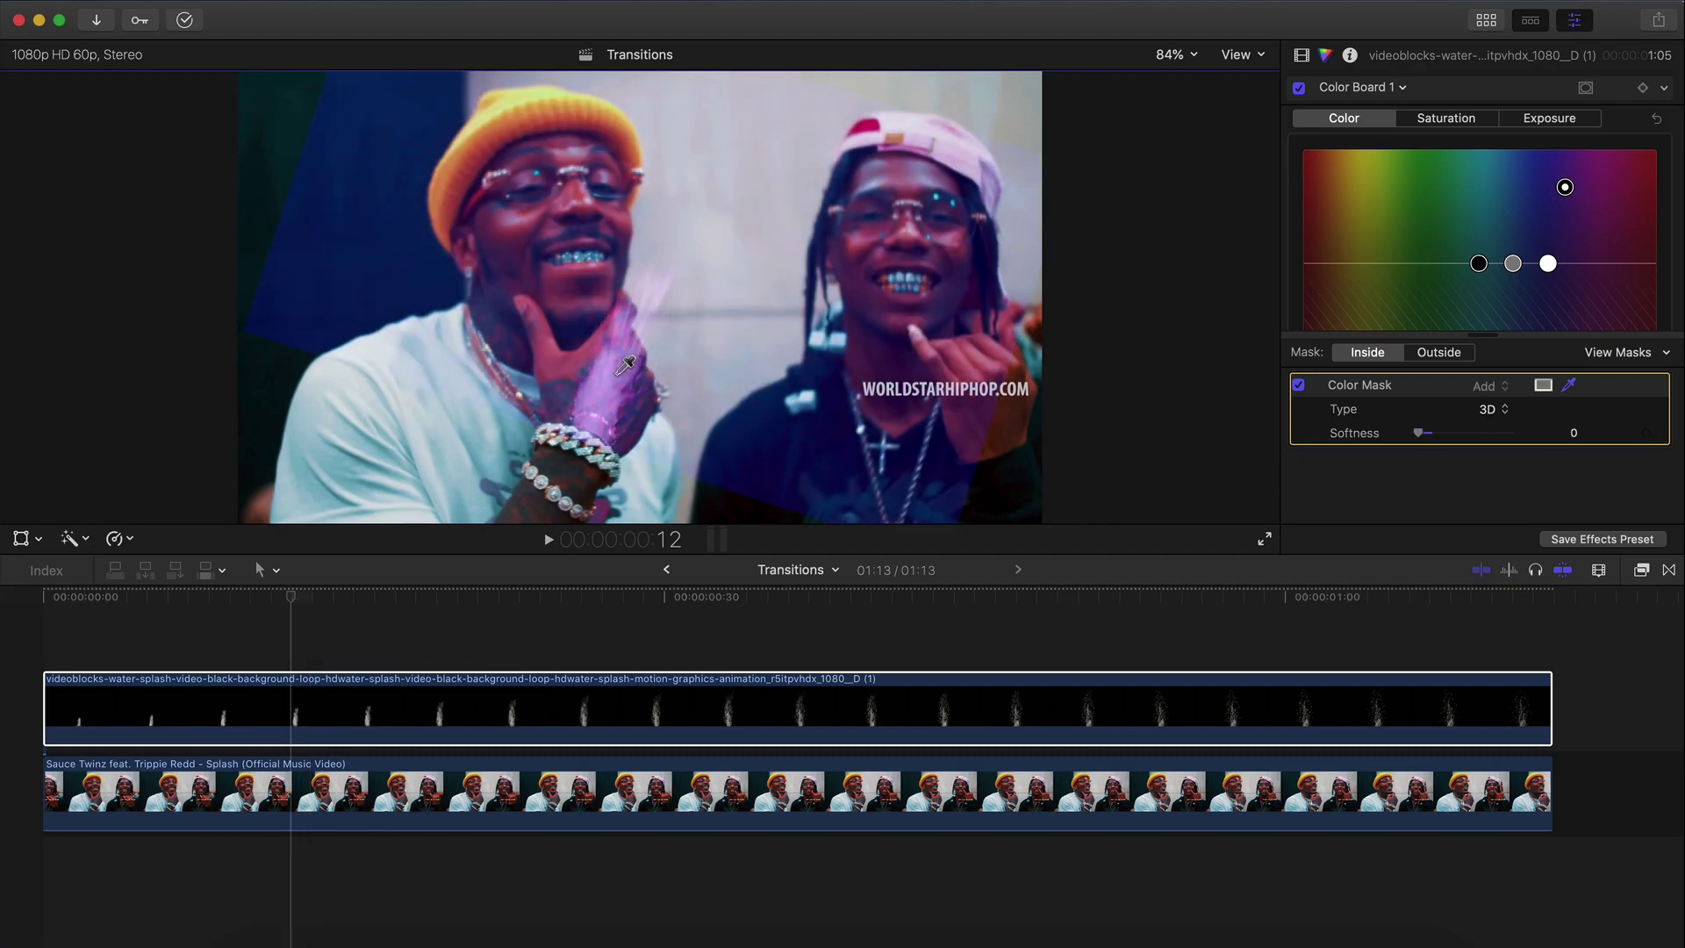
Set the color mask's softness to 11, push the Master color inside the mask to a stronger magenta, and play the clip back
left_click(1440, 352)
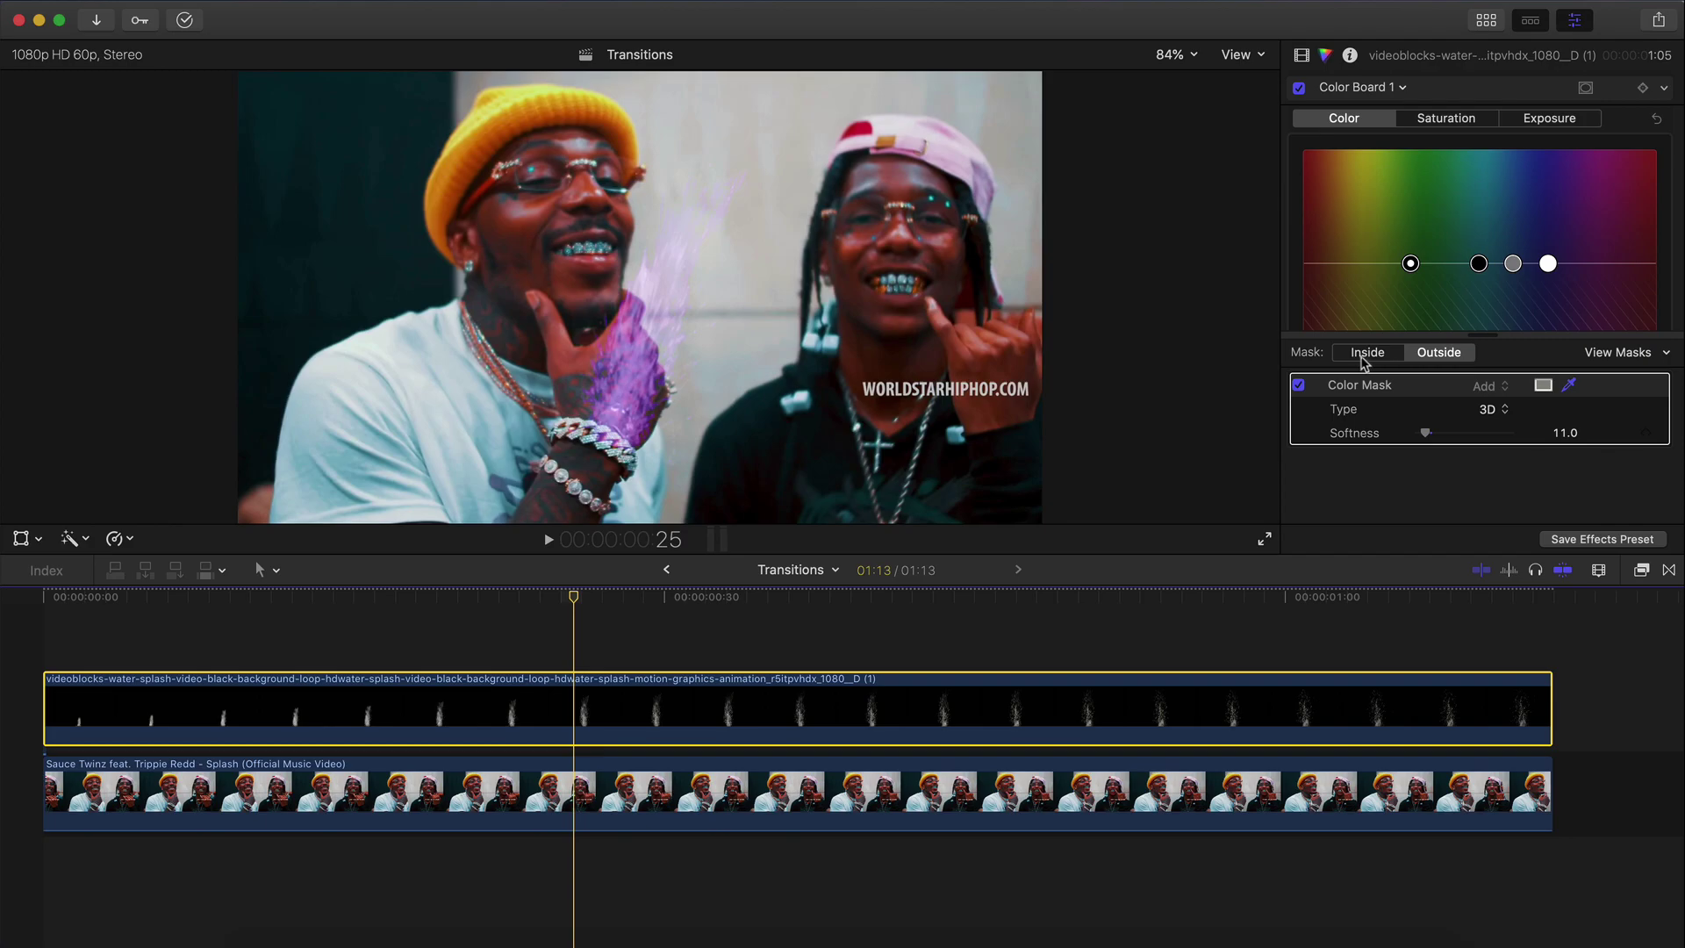
scroll(1412, 231, "down", 1)
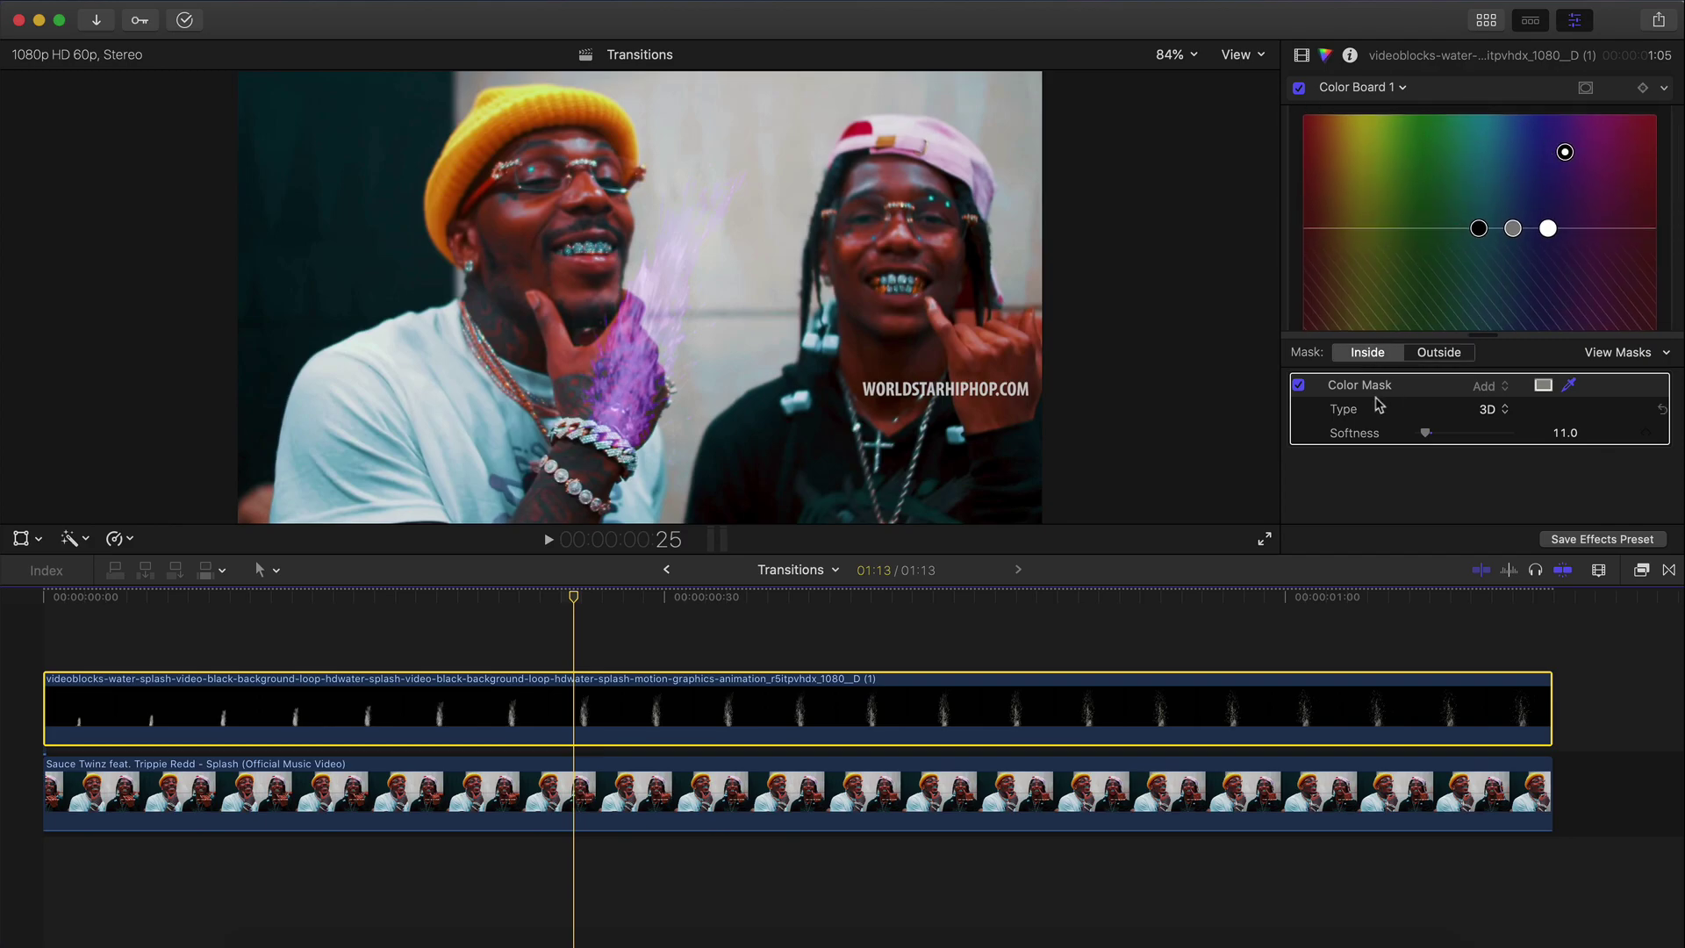
left_click_drag(1564, 152, 1599, 135)
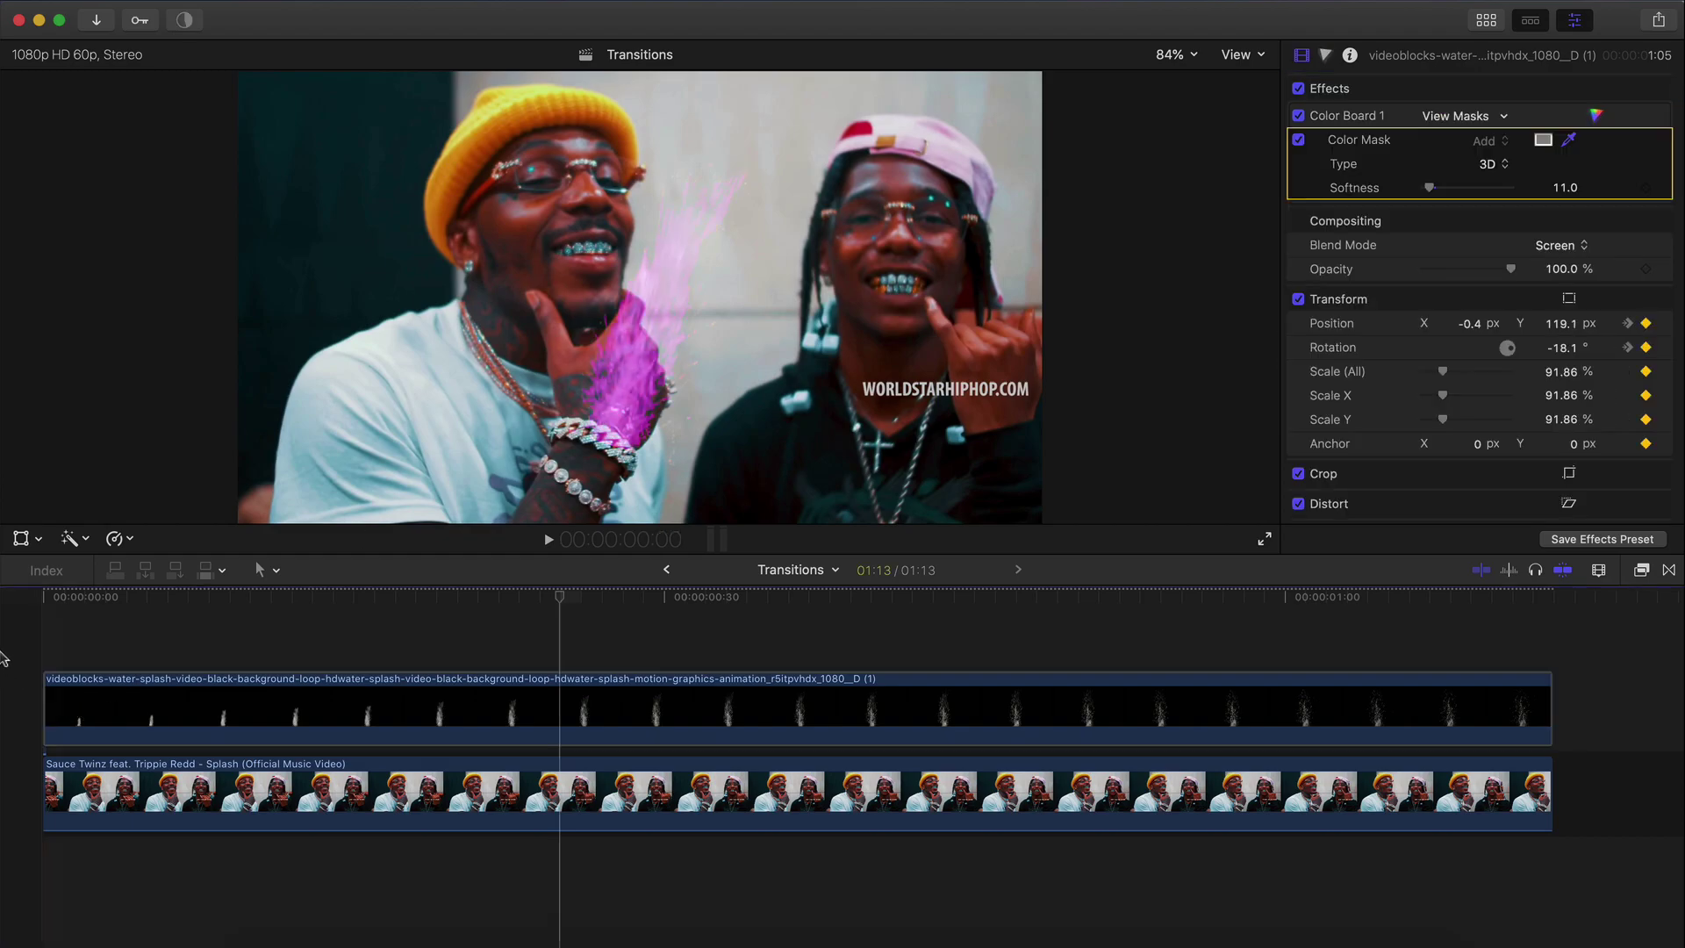
key("space")
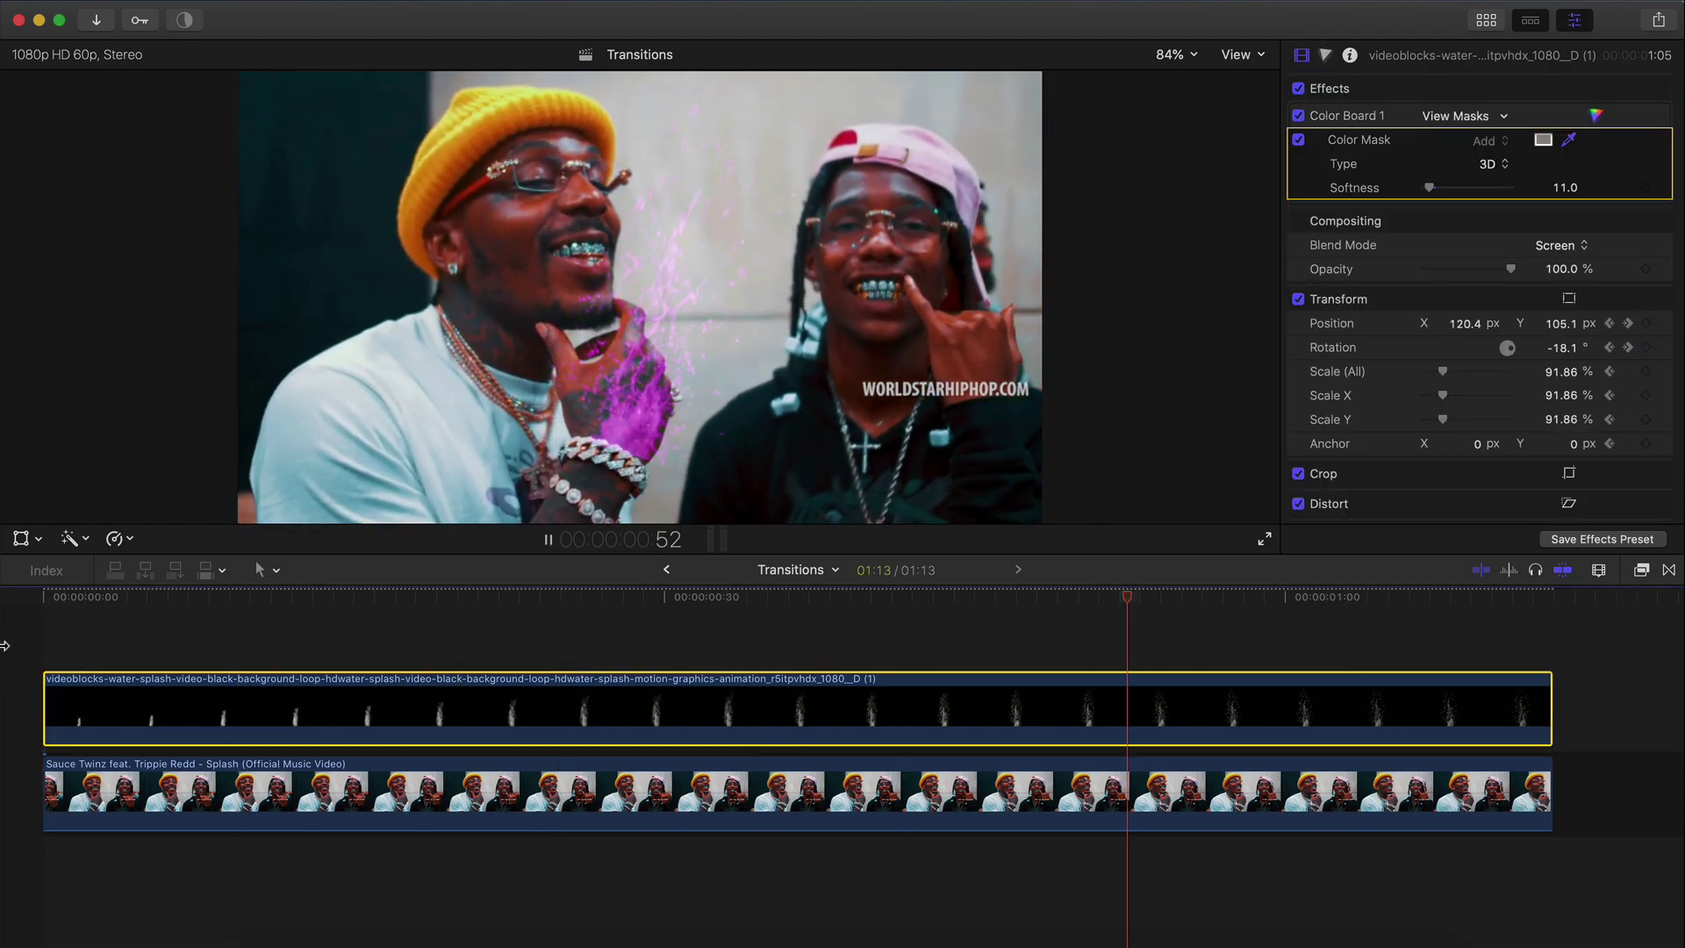
key("space")
Apply the Draw Mask effect to the water splash clip
left_click(158, 625)
left_click(1641, 569)
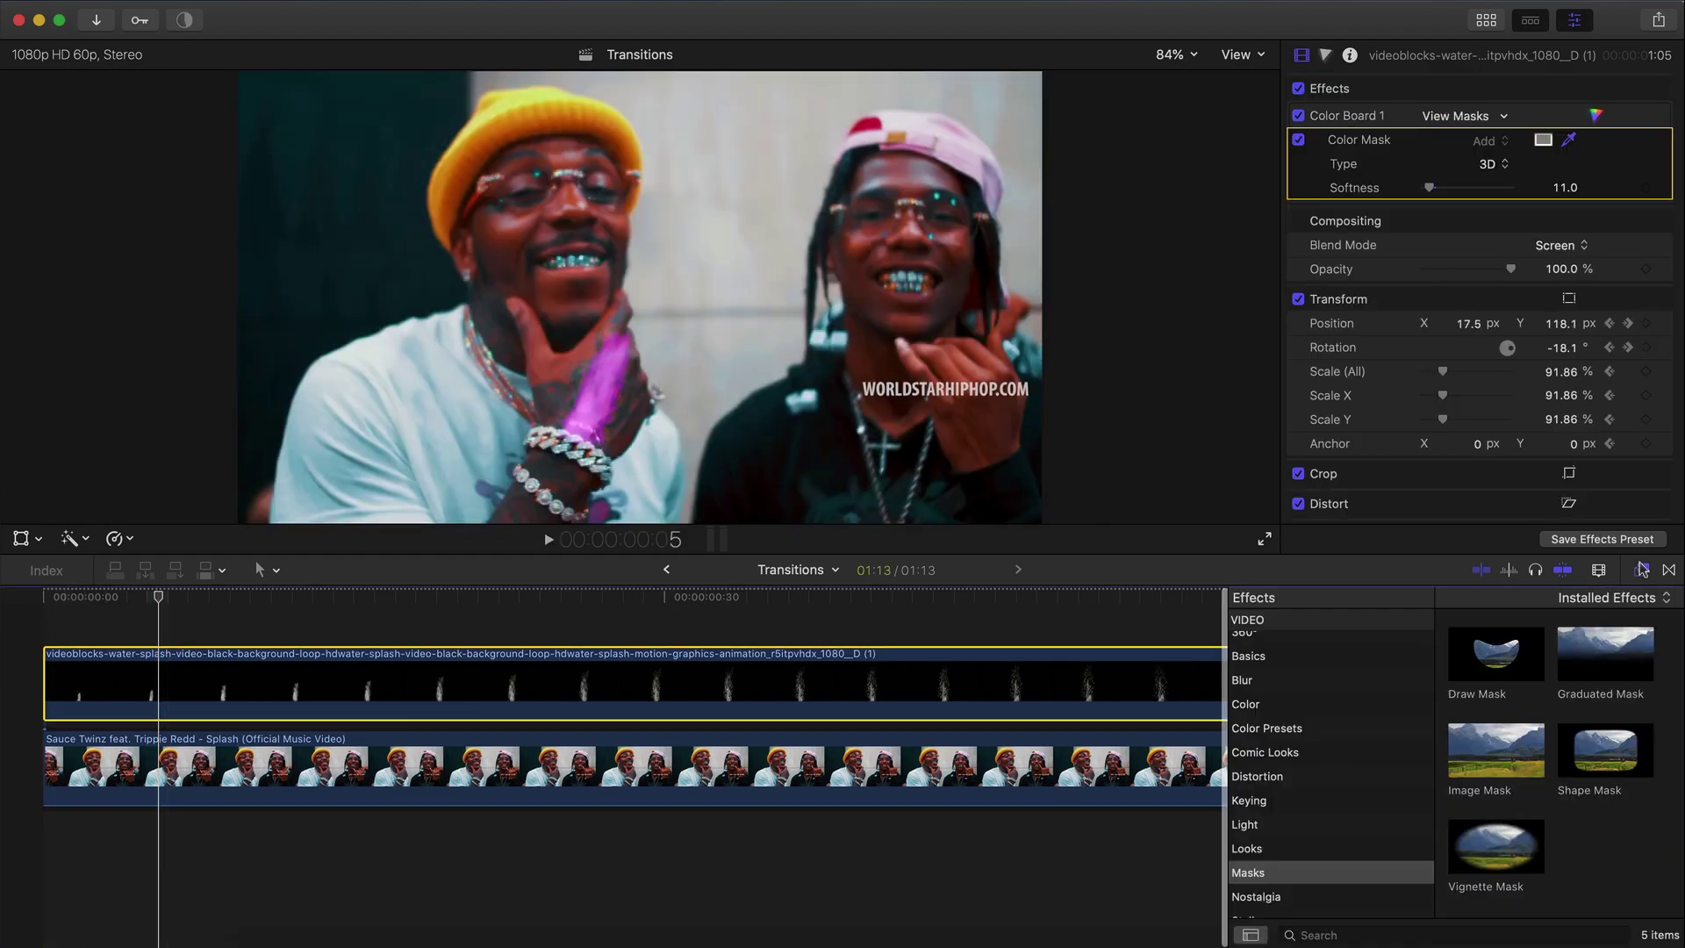
left_click_drag(1482, 659, 972, 689)
left_click(1640, 570)
Draw a linear mask around the man's bracelets on the first frame and set its feather to 23
left_click_drag(169, 603, 59, 605)
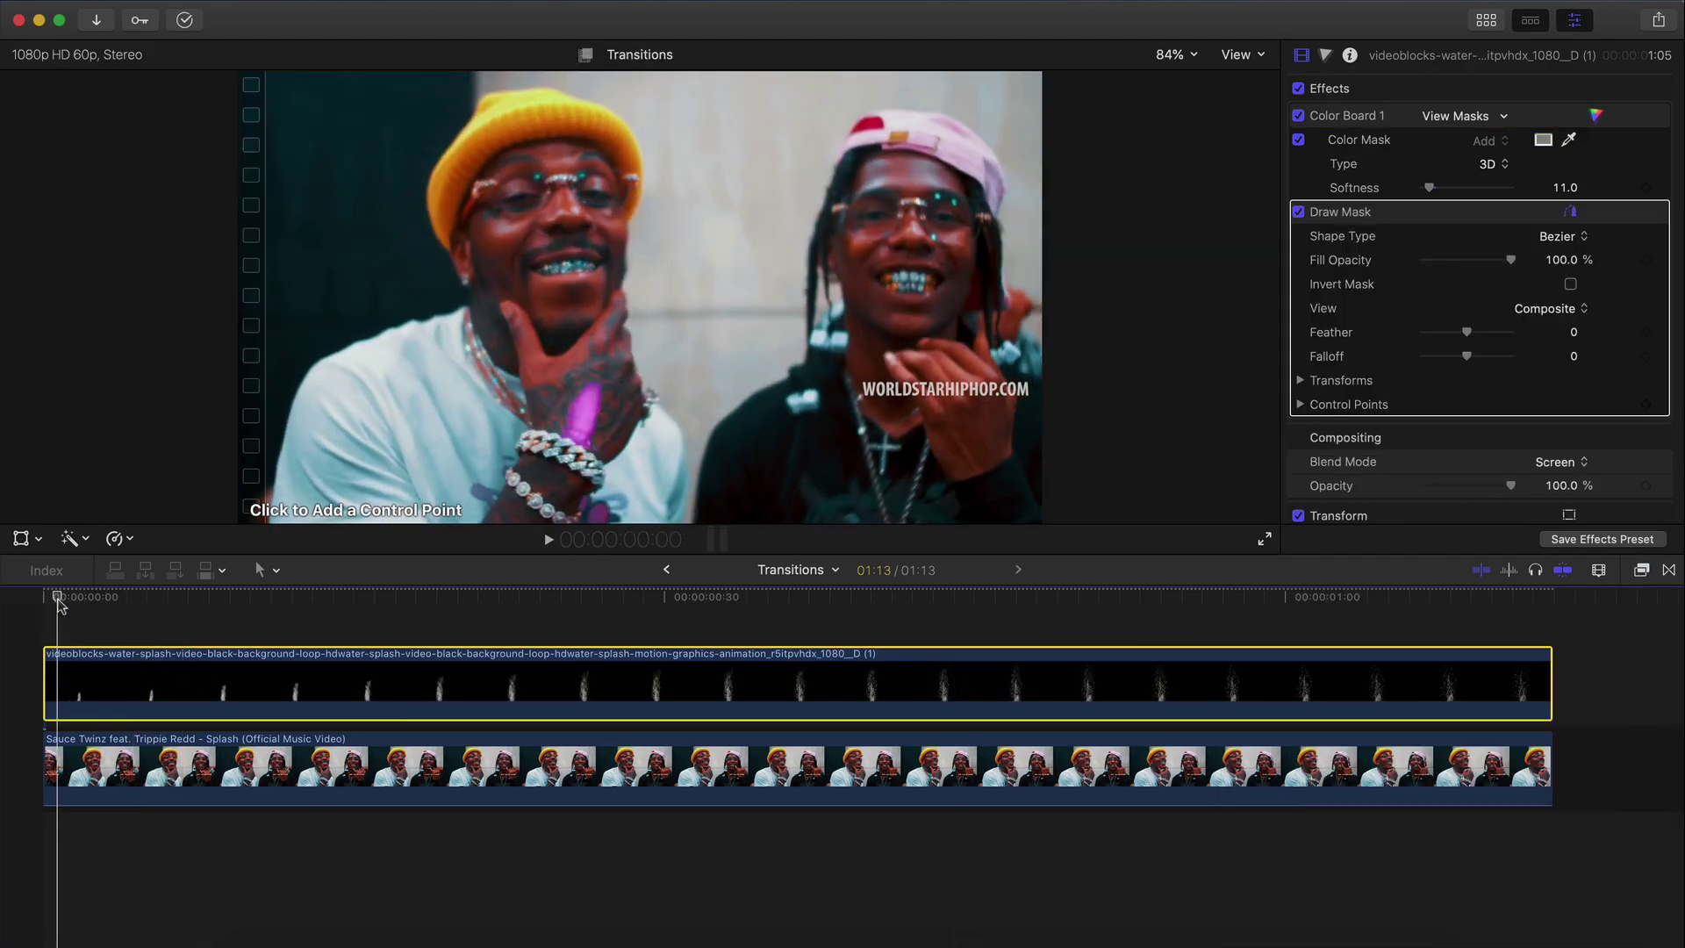
left_click(587, 459)
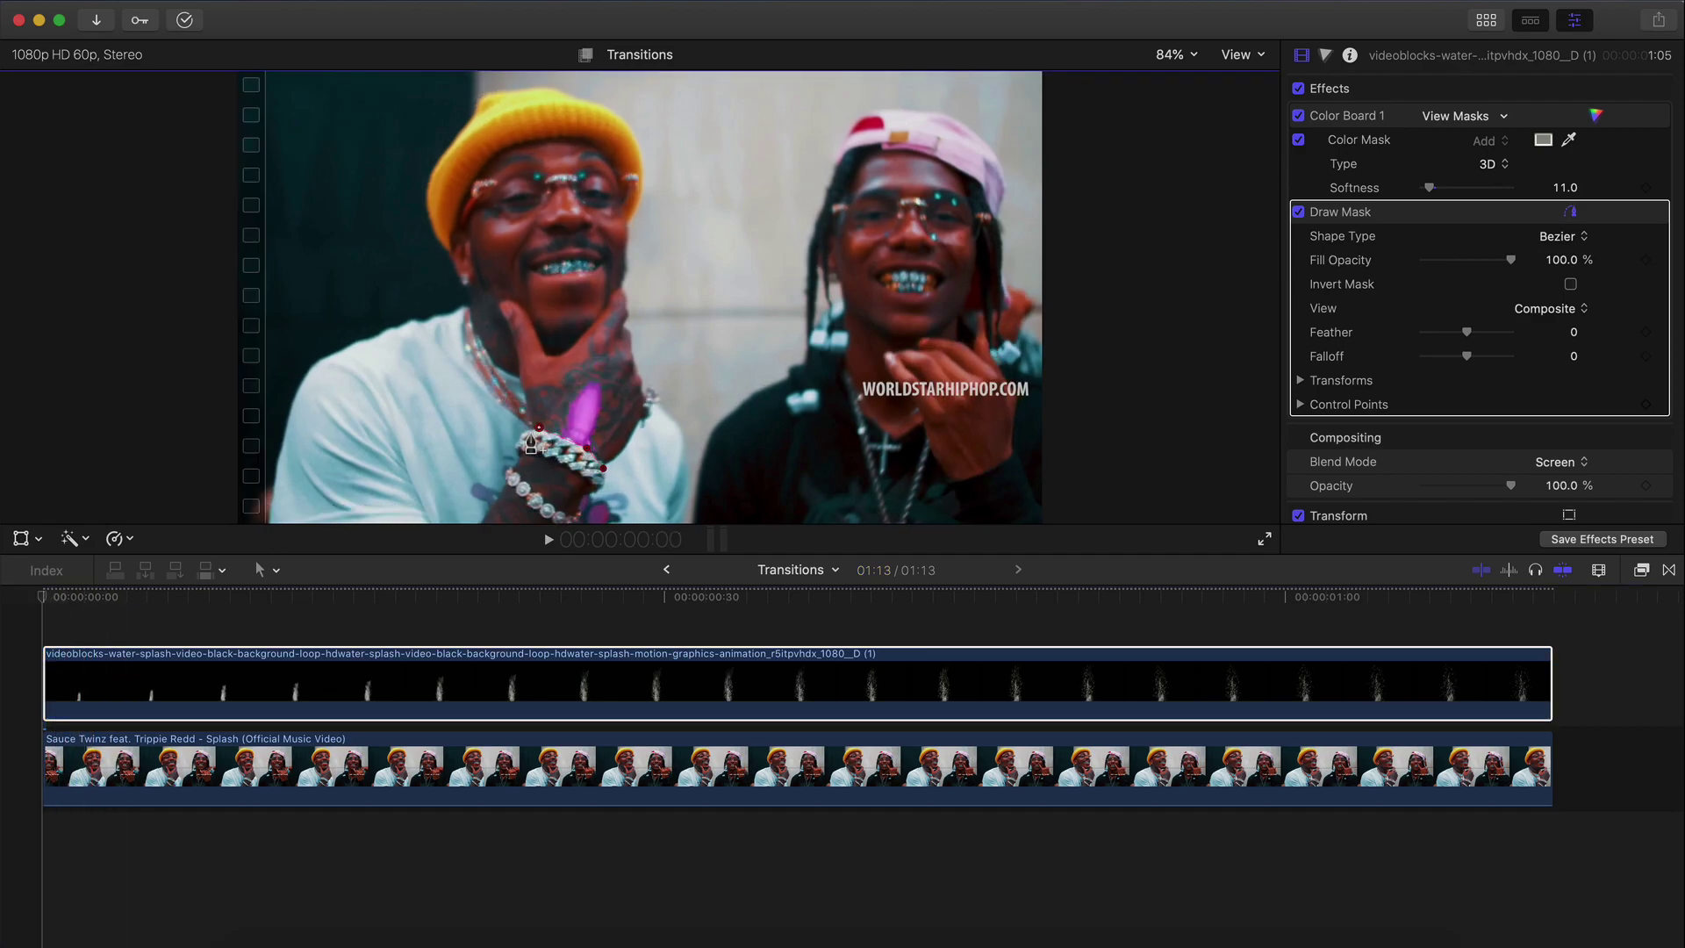
left_click(603, 469)
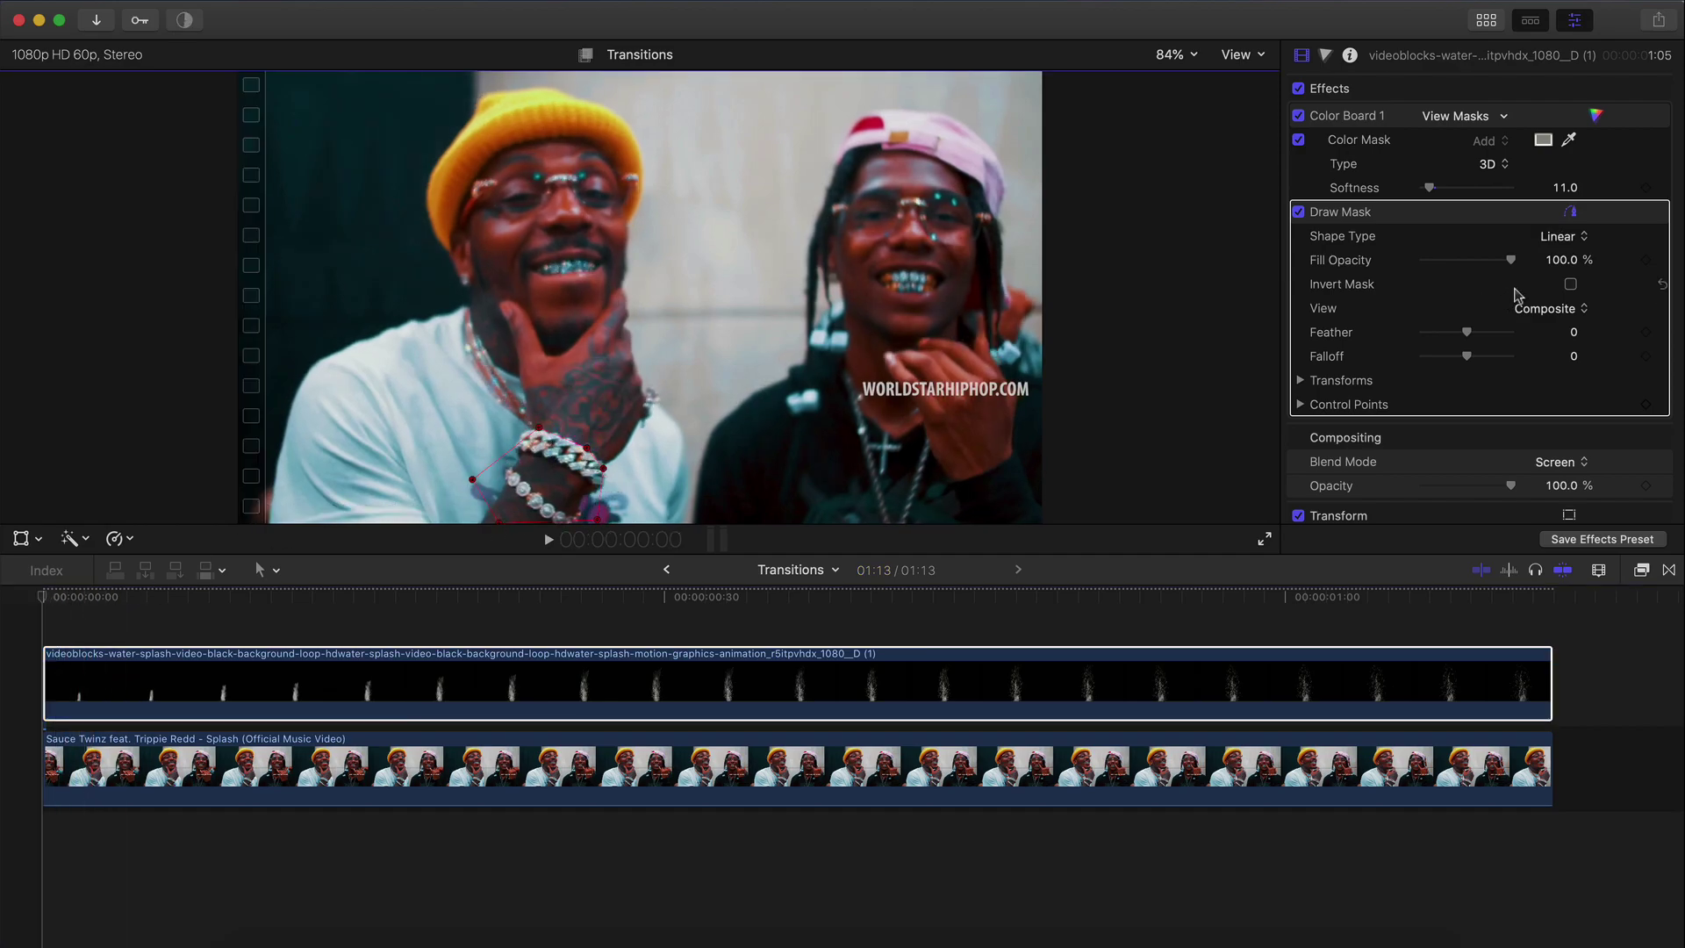
left_click_drag(1469, 334, 1472, 334)
Keyframe the mask's position and control points from the first frame, stretch its upper points above the splash at about frame 14, and play back
left_click(1646, 404)
left_click(1301, 381)
left_click(1644, 405)
left_click_drag(215, 598, 339, 599)
left_click_drag(562, 430, 565, 197)
left_click_drag(612, 456, 660, 186)
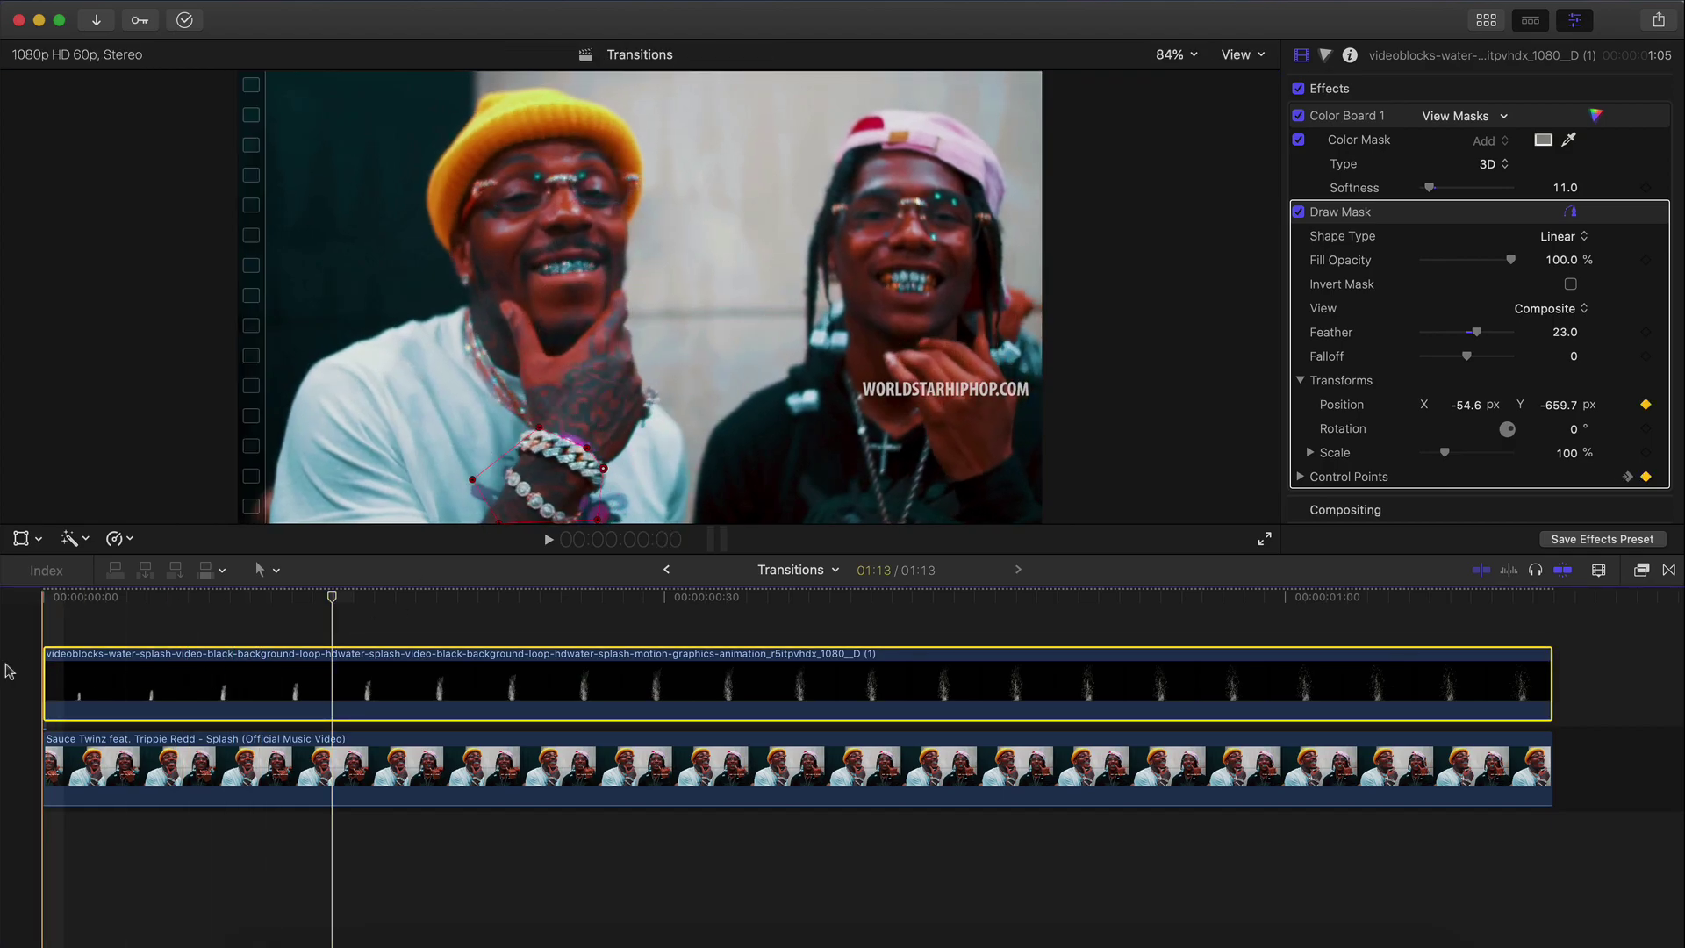
key("space")
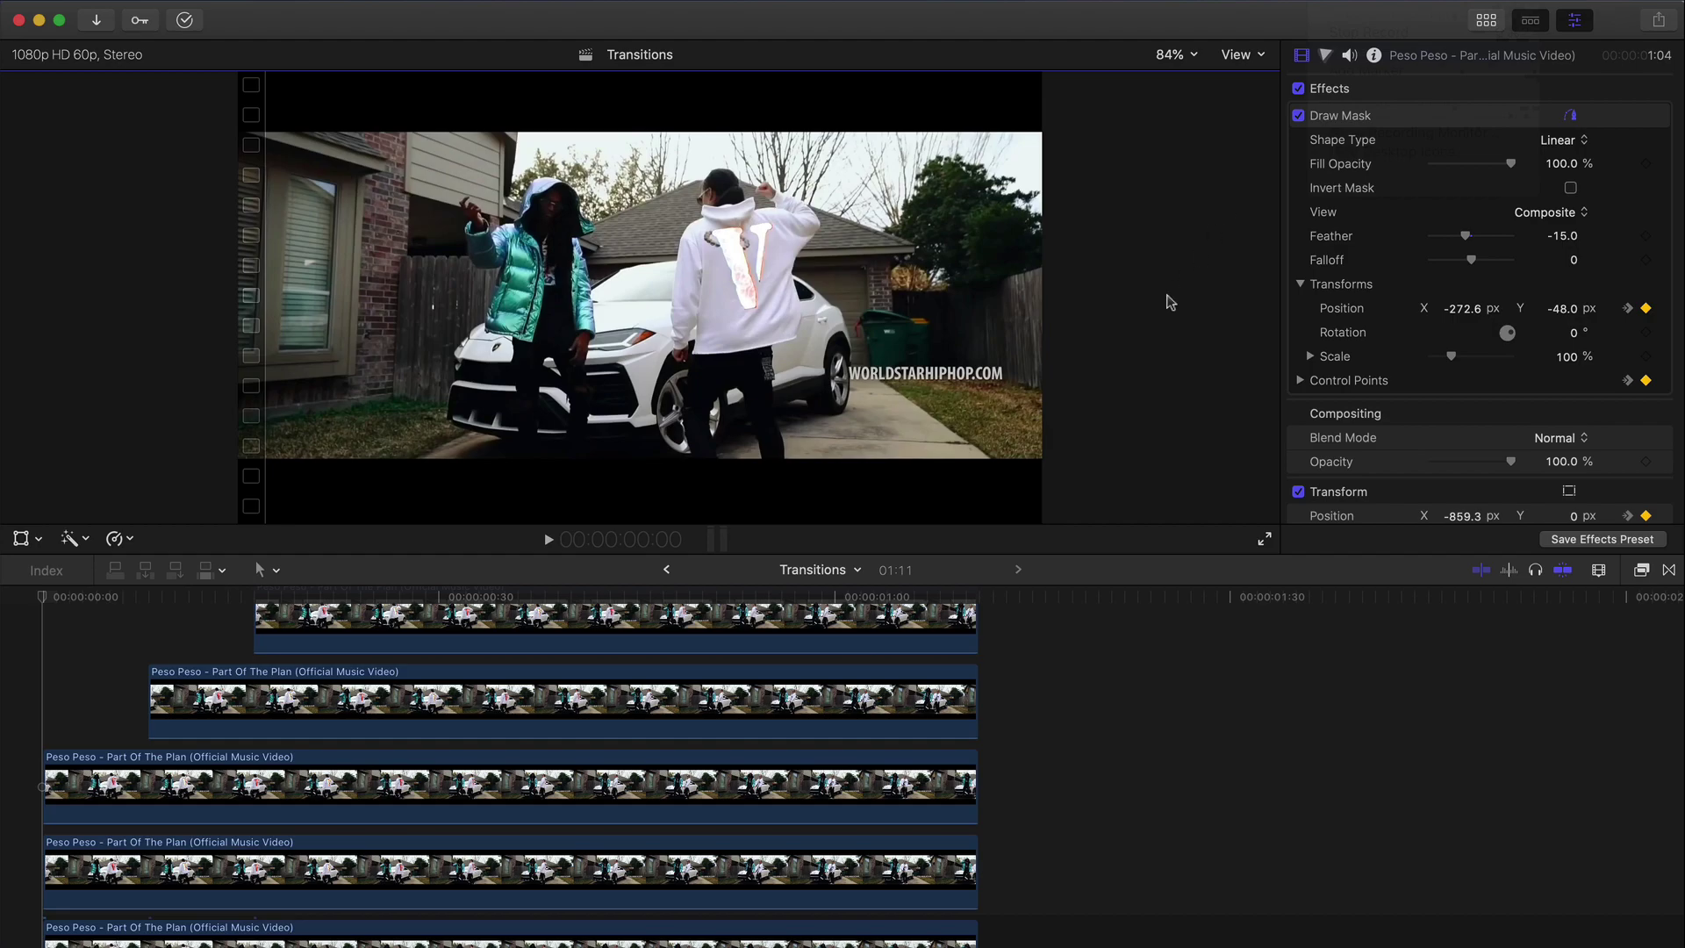
Preview the finished clone effect built from the stacked Part Of The Plan clips
key("space")
scroll(16, 740, "down", 3)
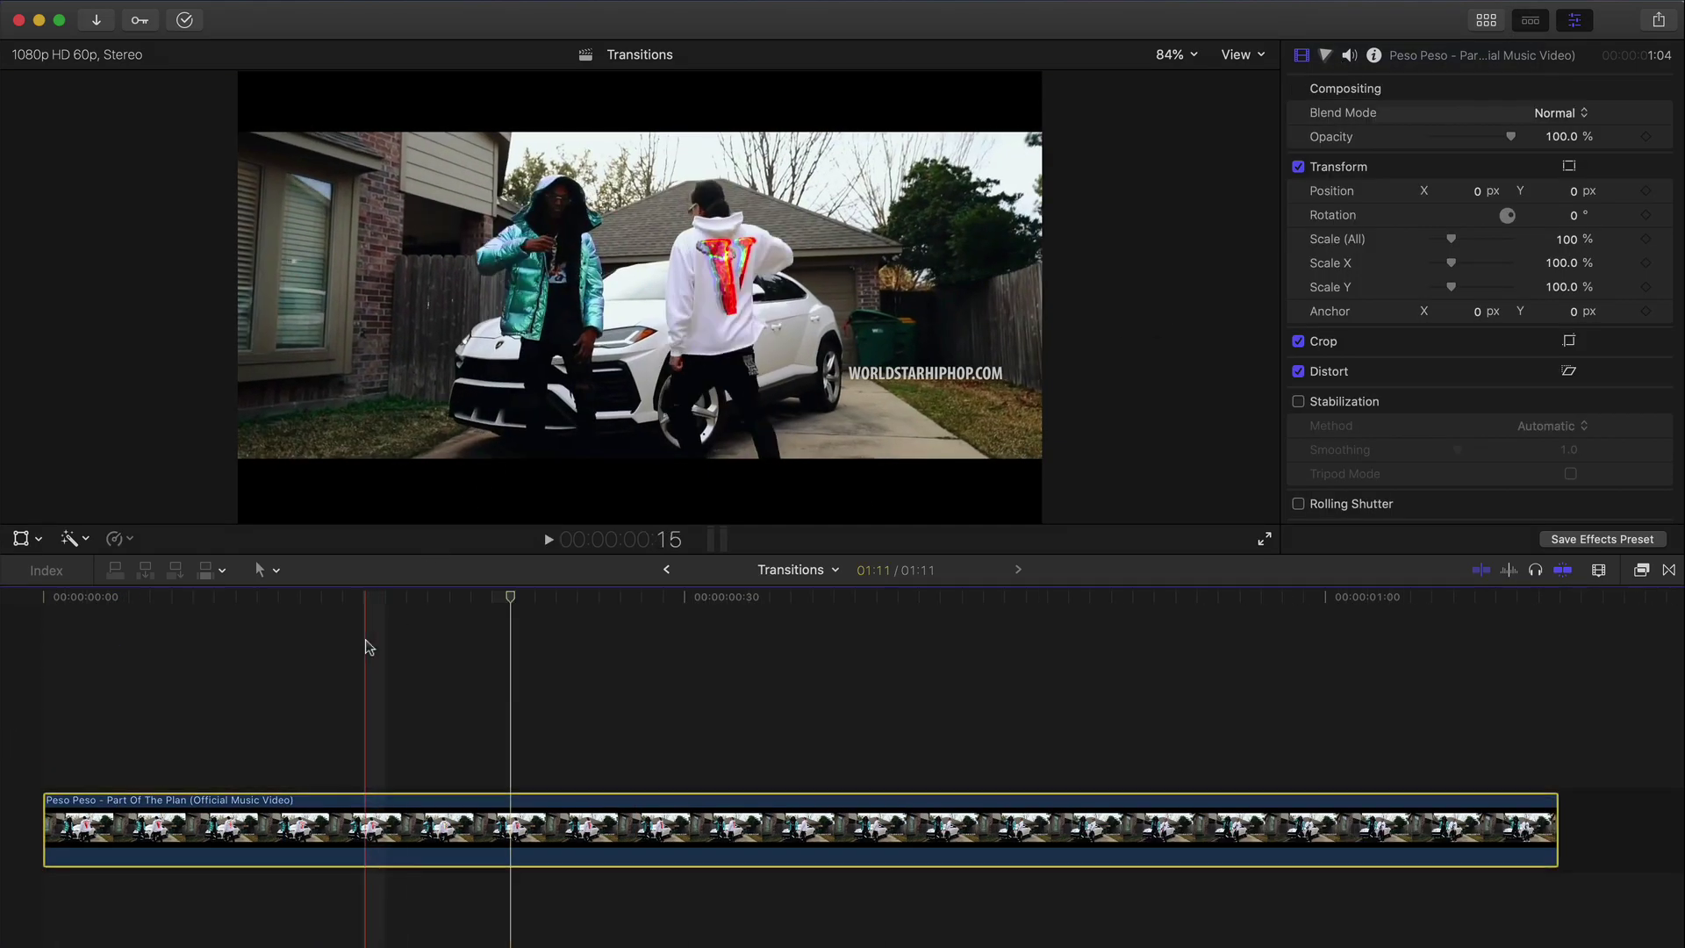
scroll(373, 667, "down", 2)
Duplicate the Part Of The Plan clip onto the track above and apply the Draw Mask effect to the copy
left_click(307, 764)
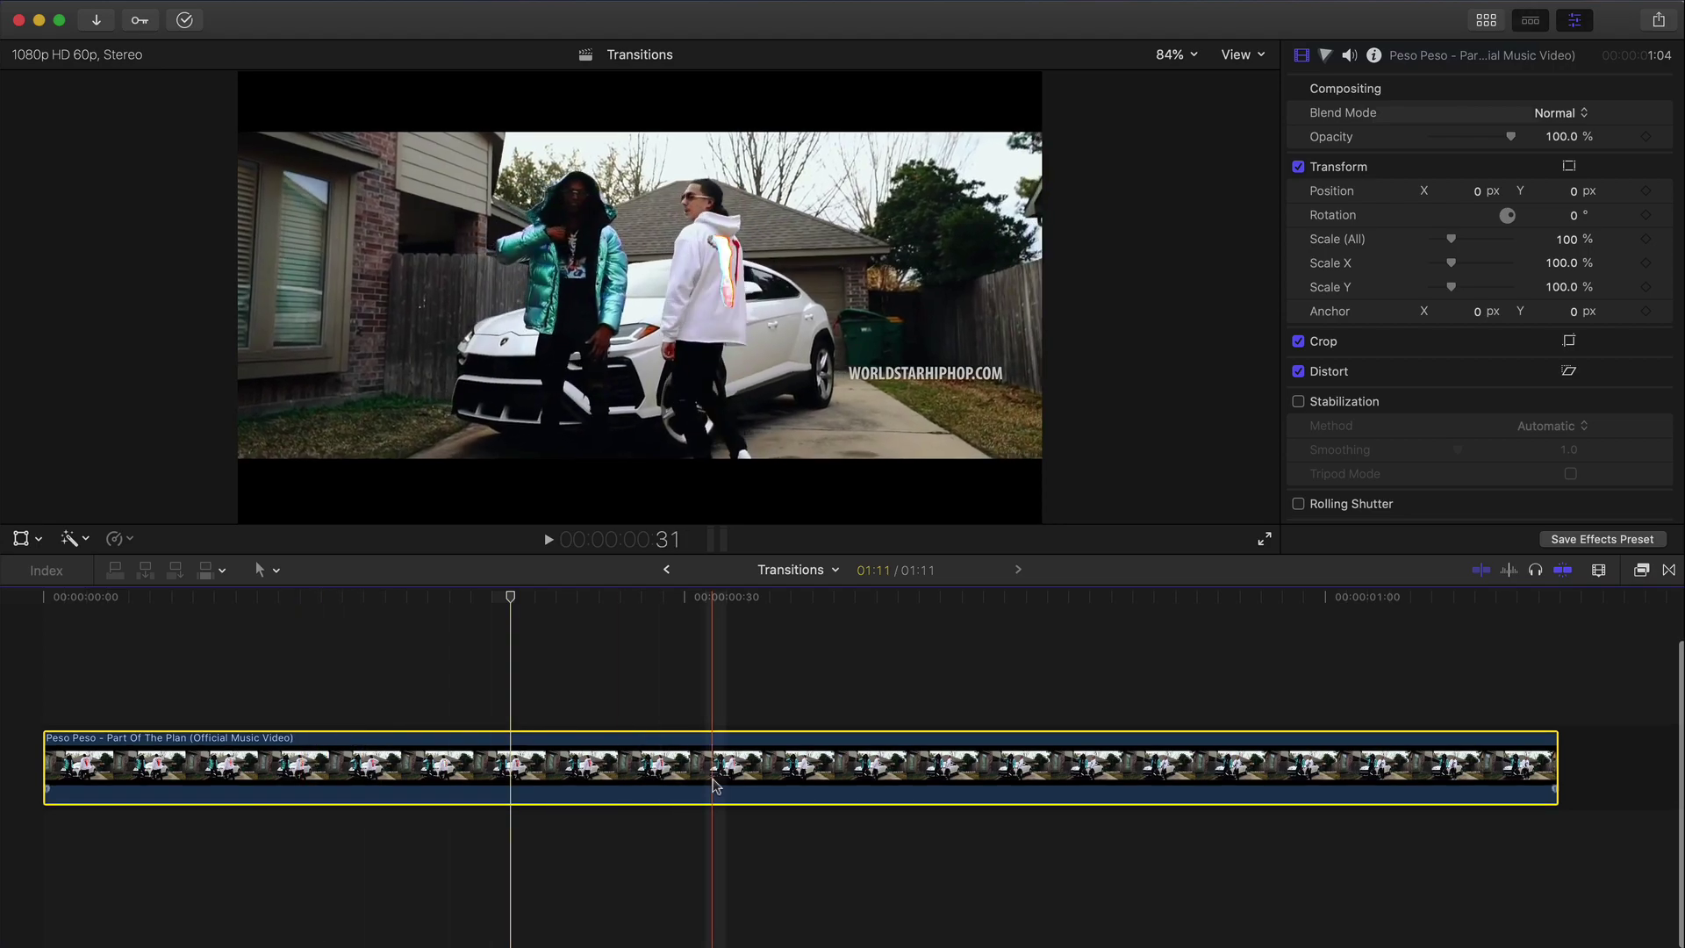
left_click_drag(713, 773, 714, 687)
key("super+5")
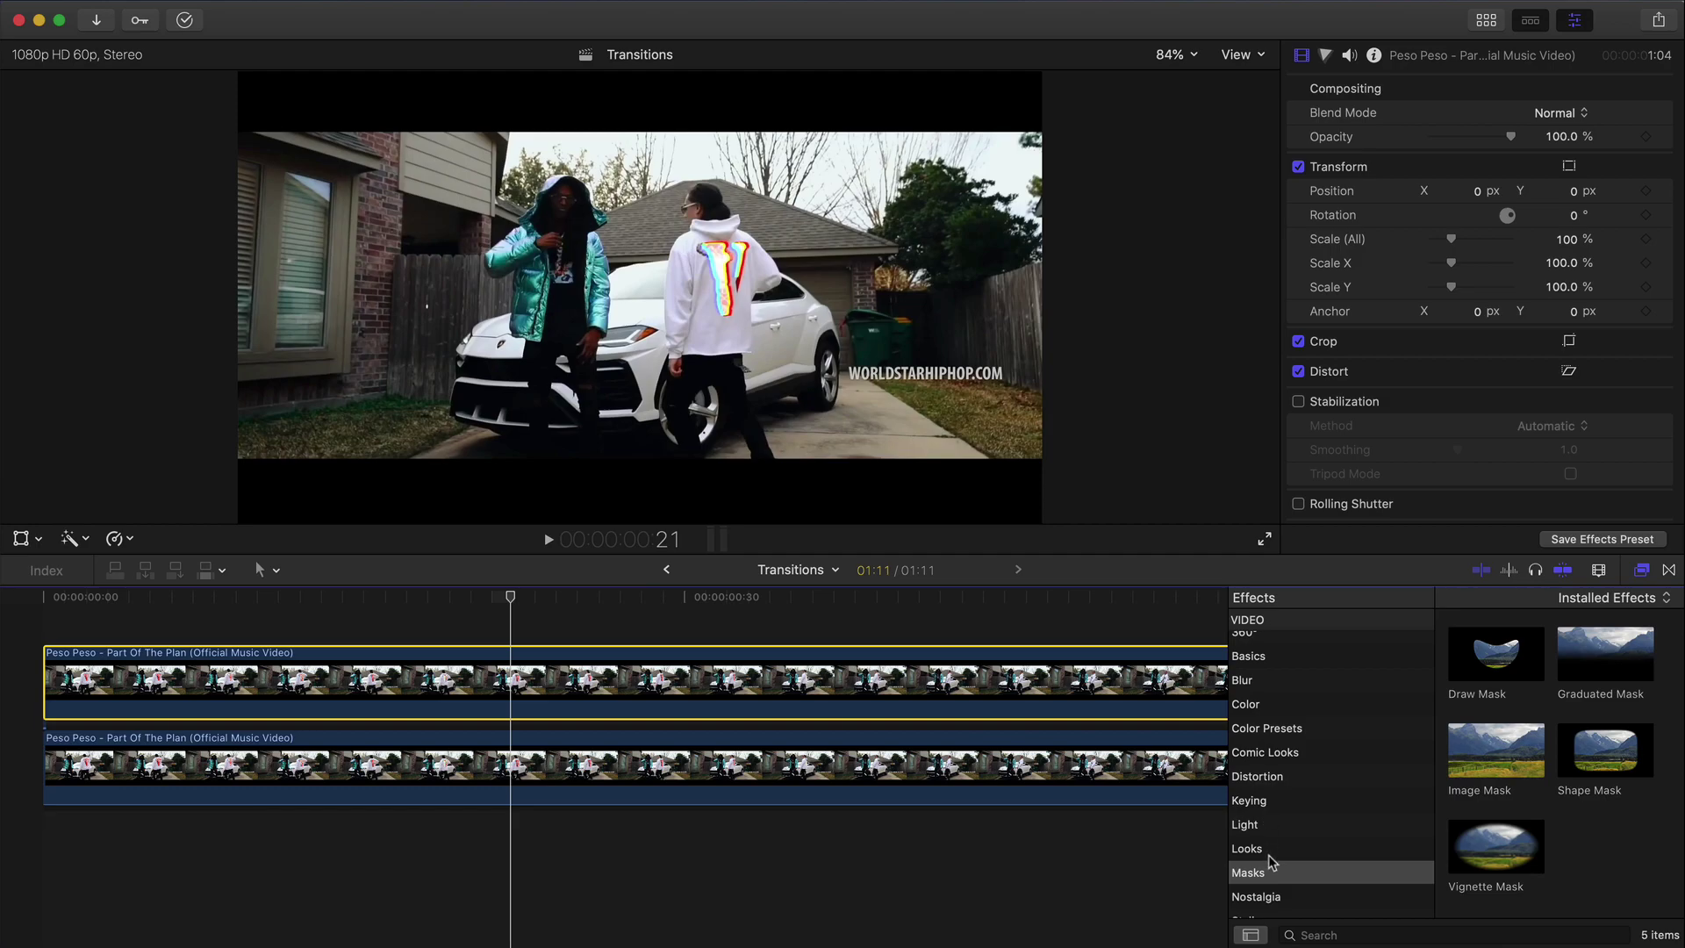
left_click_drag(1492, 641, 1009, 660)
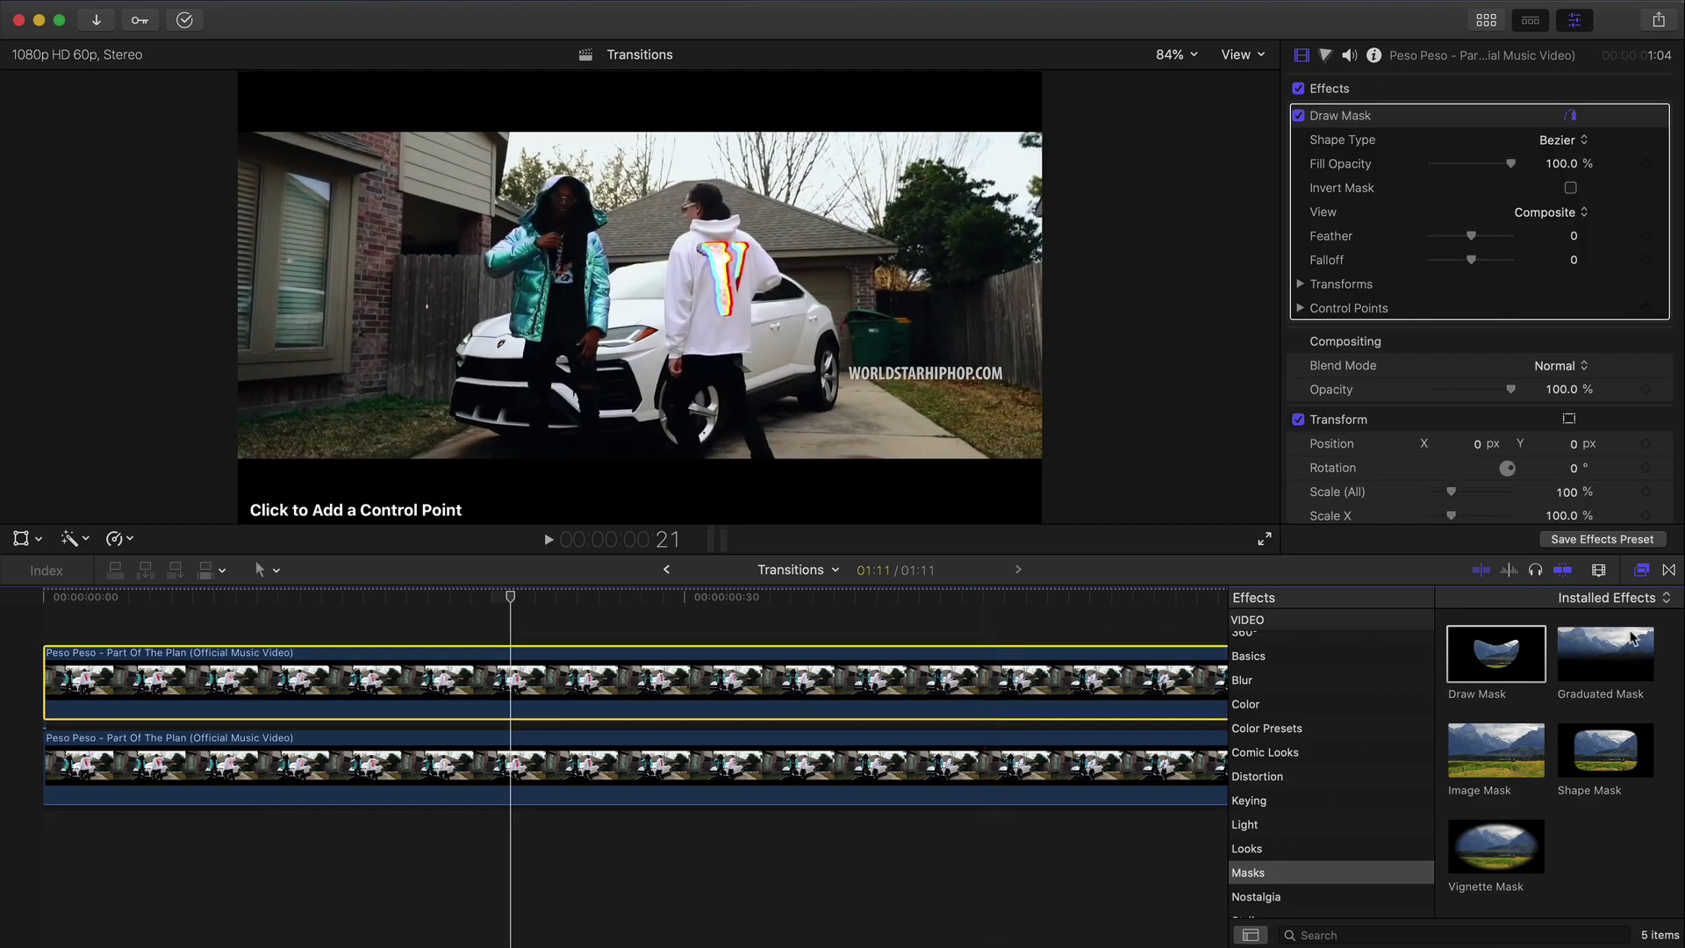
left_click(1637, 572)
Trace a linear mask around the man in the teal jacket on the first frame and keyframe its control points
left_click(43, 599)
left_click(582, 462)
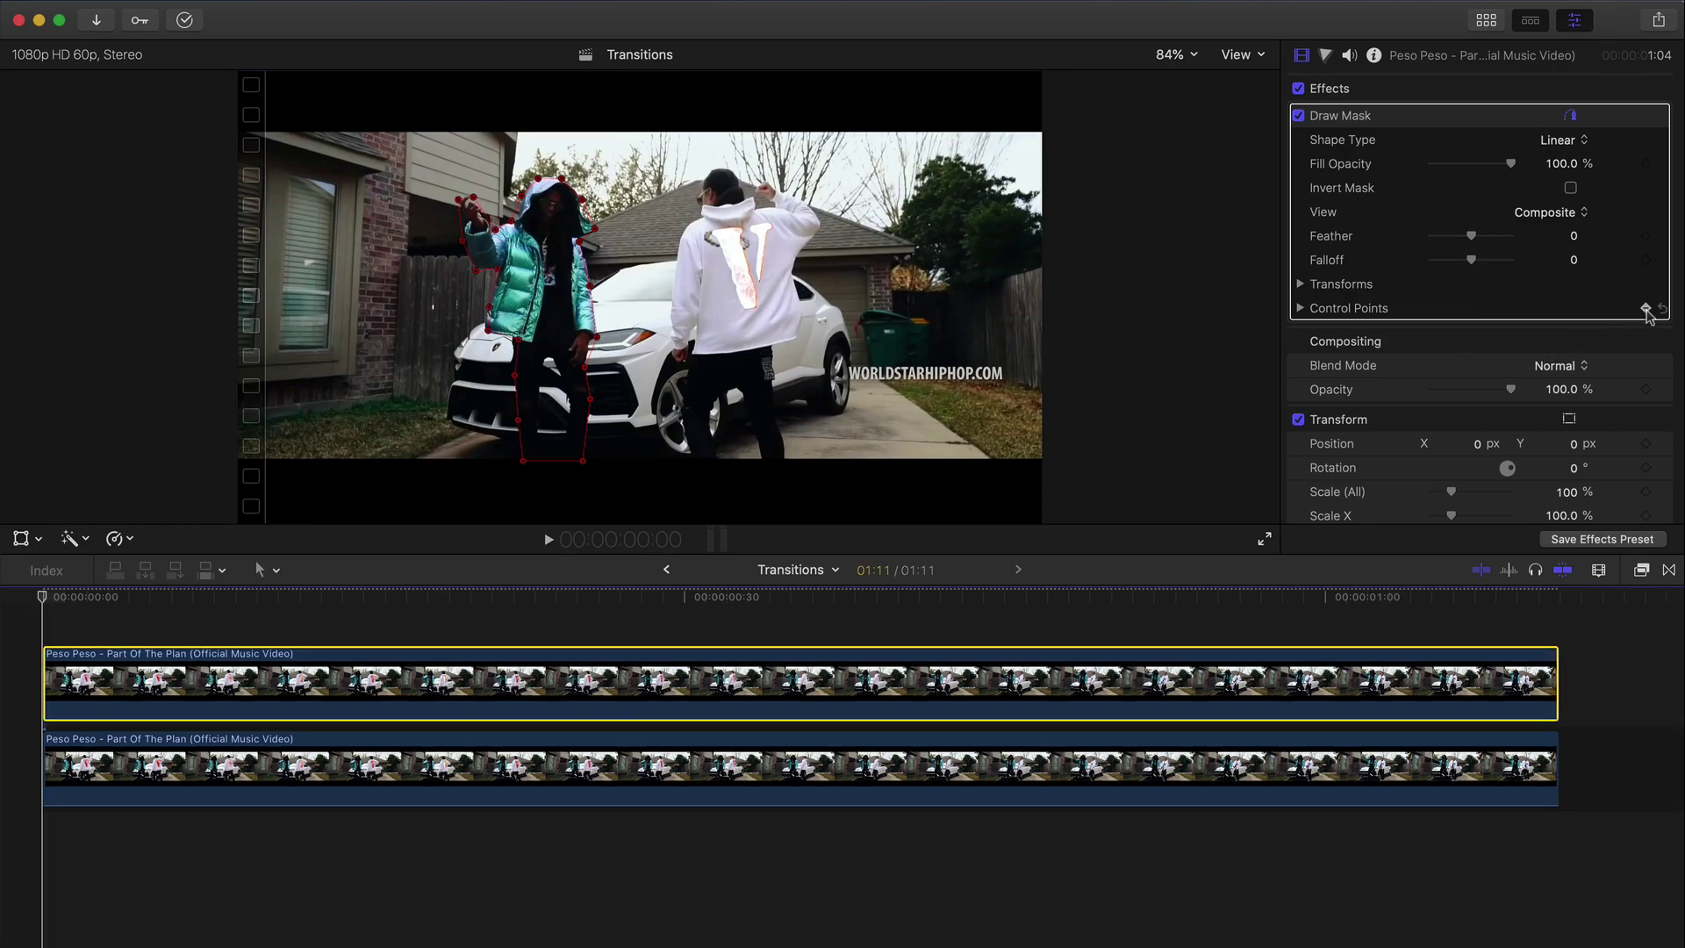
left_click(1301, 284)
left_click(1646, 309)
left_click(417, 261)
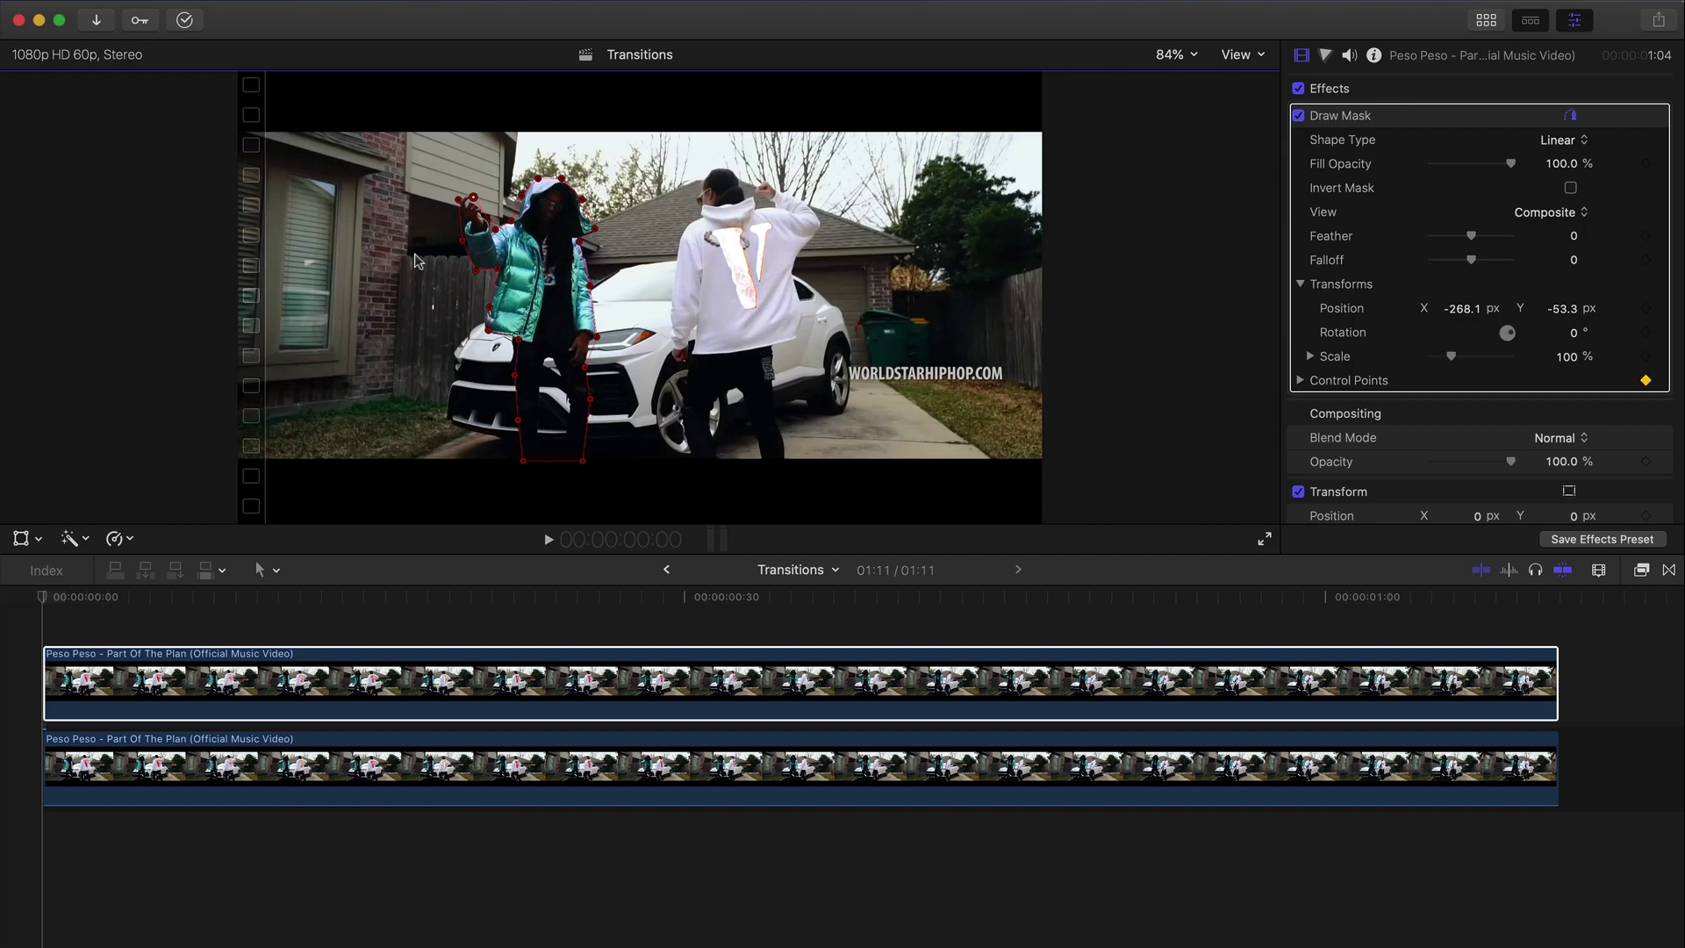
Reshape the mask to the man's outline at frame 10 and keep keyframing it to follow him through the rest of the clip
key("shift+Right")
left_click(258, 608)
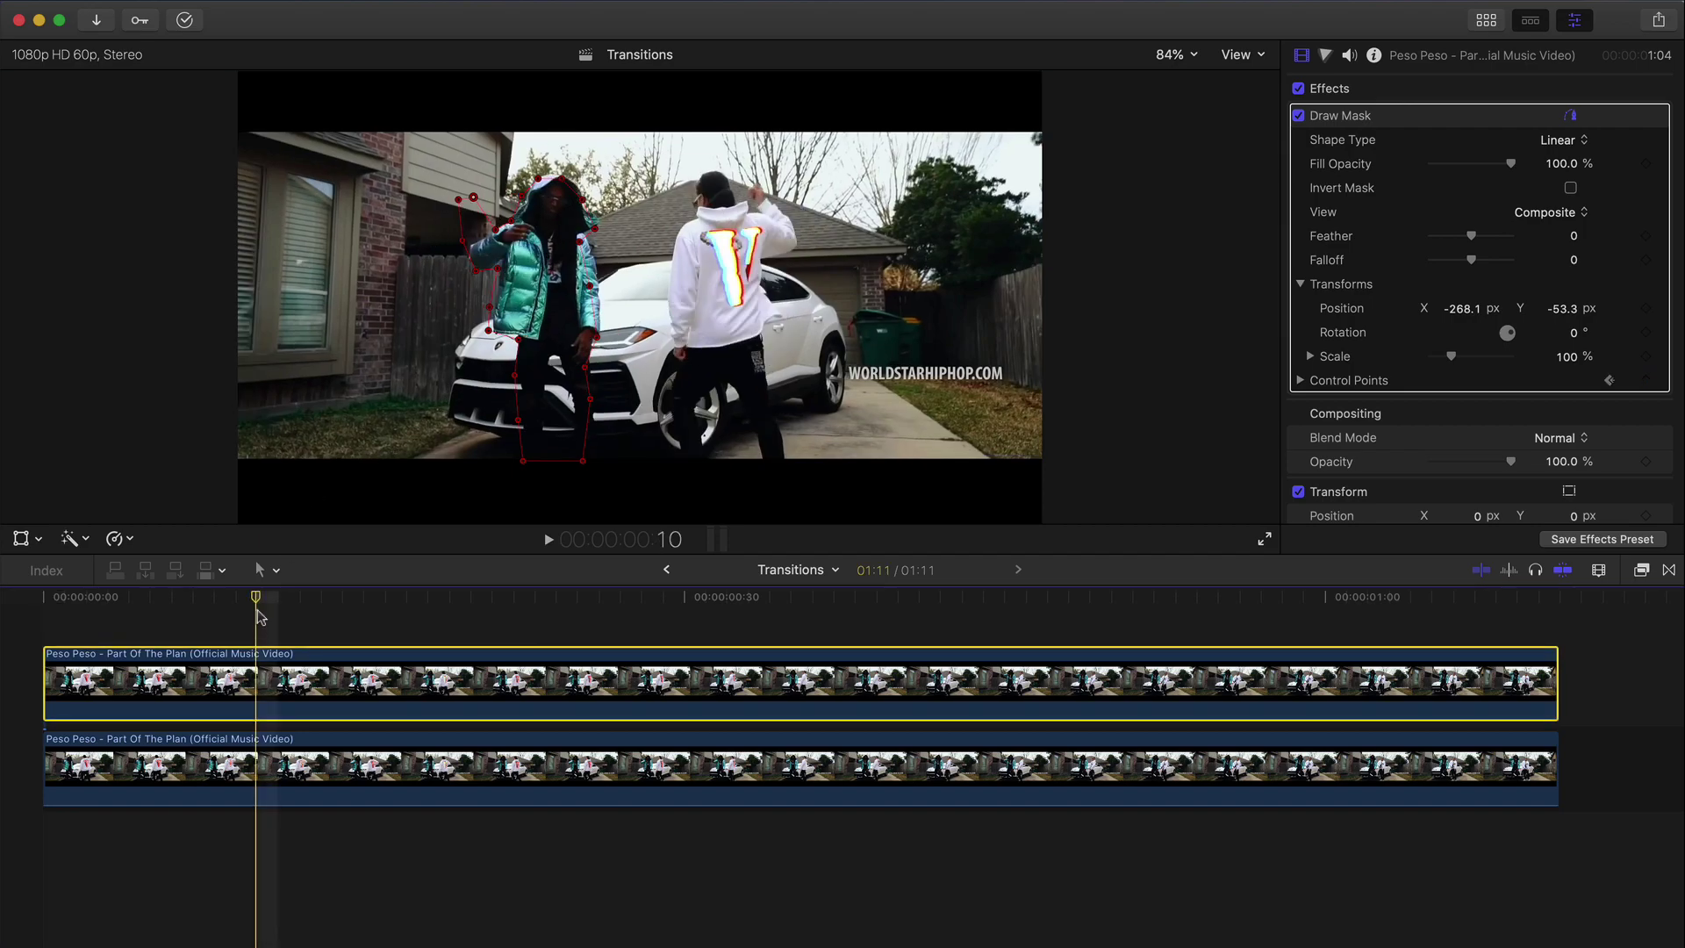
left_click_drag(474, 198, 465, 247)
left_click_drag(595, 314, 604, 313)
left_click_drag(580, 242, 589, 243)
left_click(584, 462)
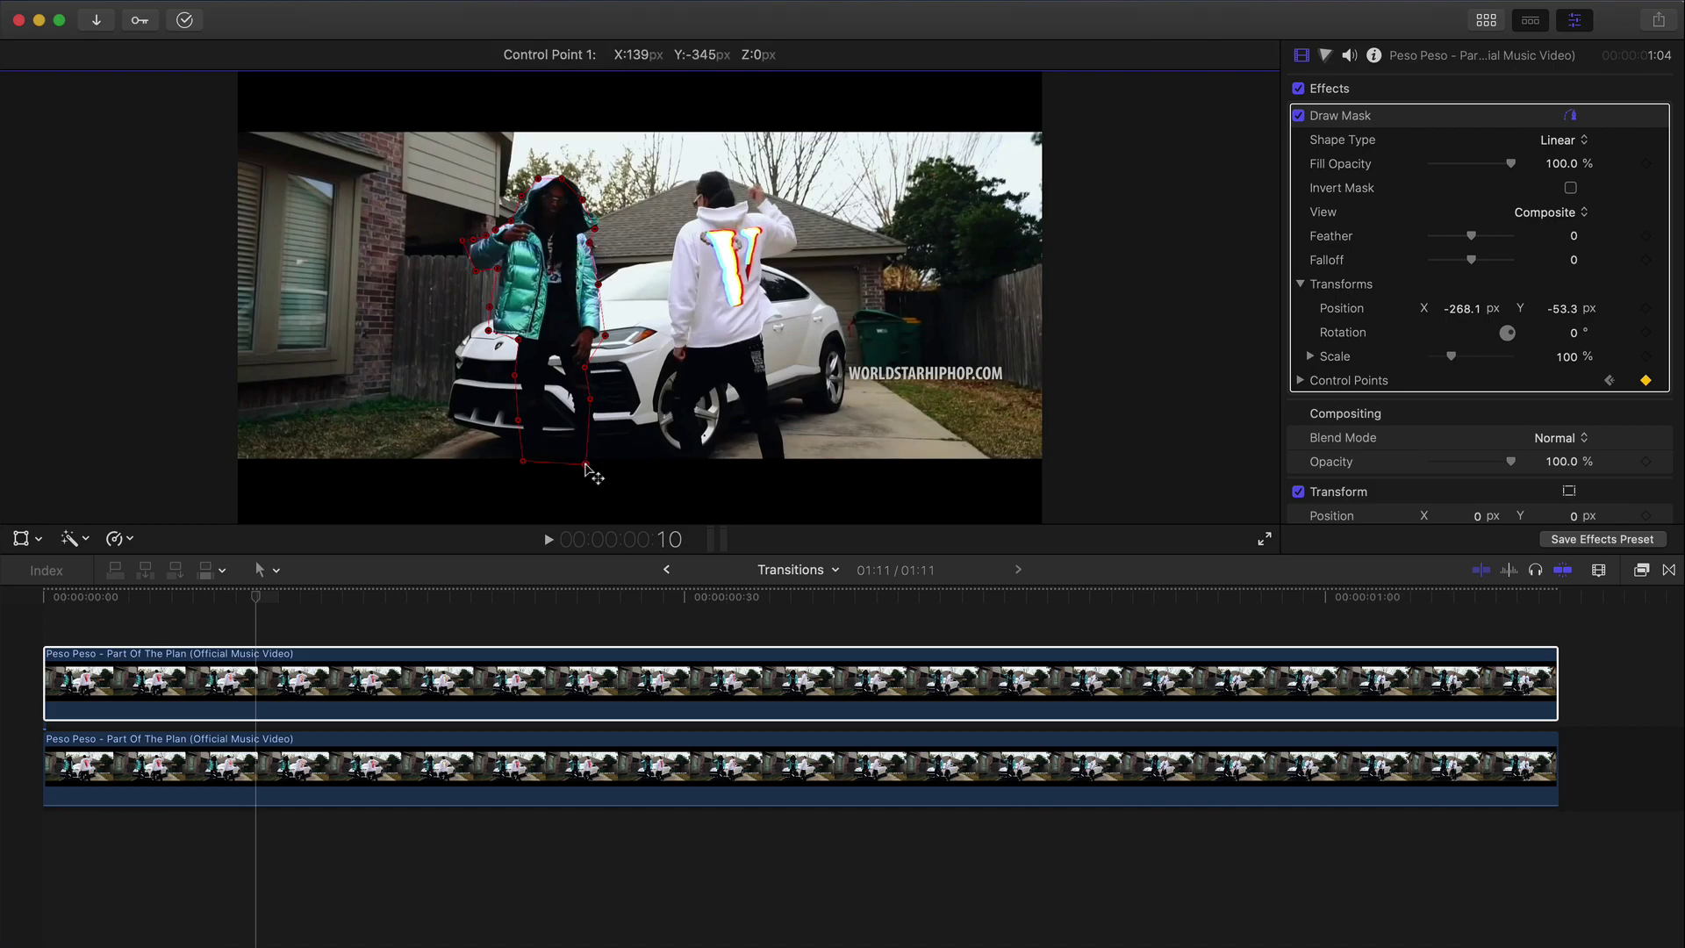
left_click_drag(594, 468, 600, 467)
left_click_drag(583, 201, 562, 173)
key("shift+Right")
left_click(428, 660)
left_click_drag(220, 606, 977, 773)
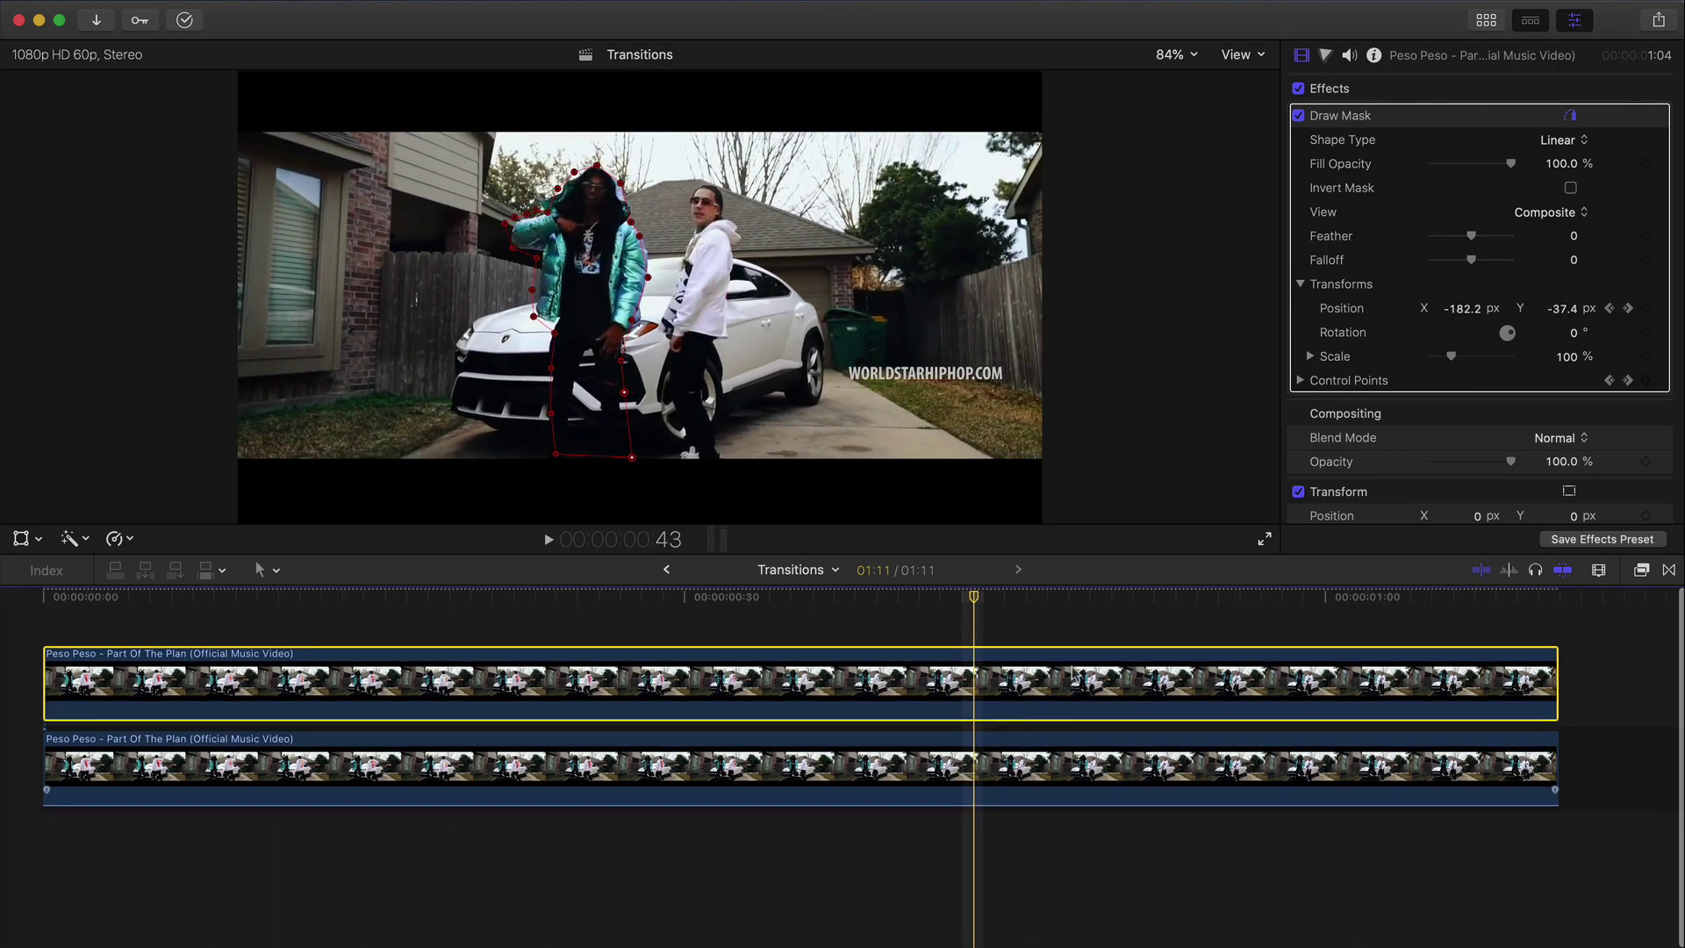
Duplicate the masked clip onto the track above and offset the copy's Transform position to X -866.4 px on the first frame
key("Home")
left_click_drag(377, 690, 385, 629)
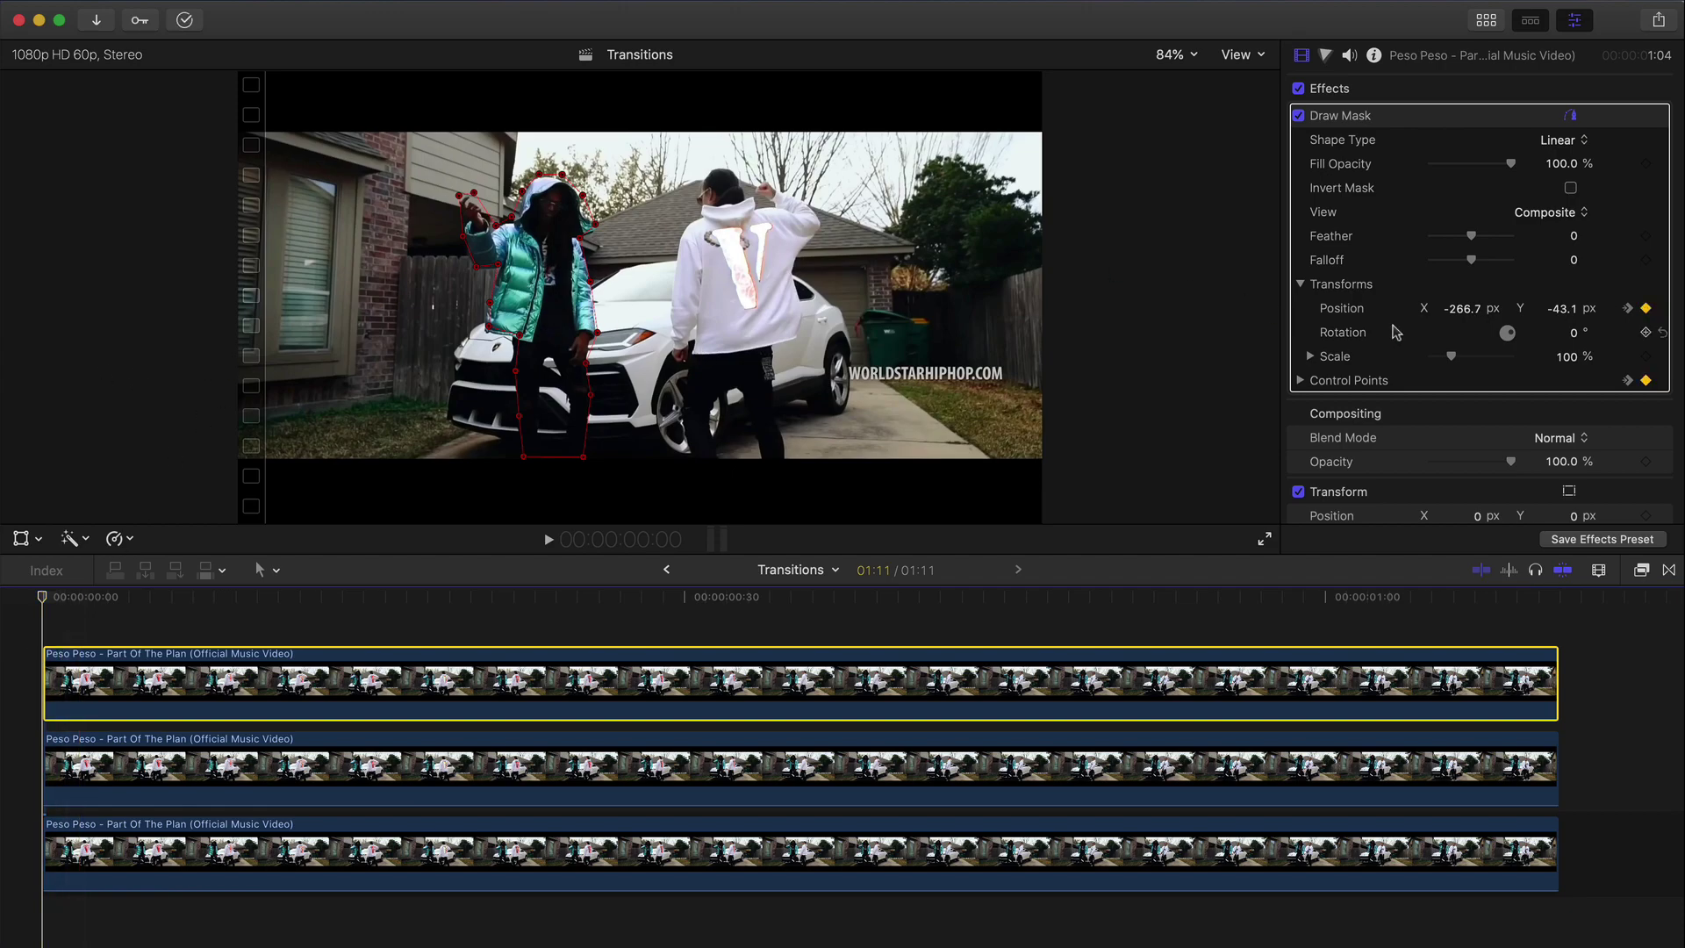
scroll(1431, 337, "down", 5)
mouse_move(1478, 227)
left_mouse_down()
mouse_move(1413, 227)
mouse_move(1477, 221)
left_mouse_up()
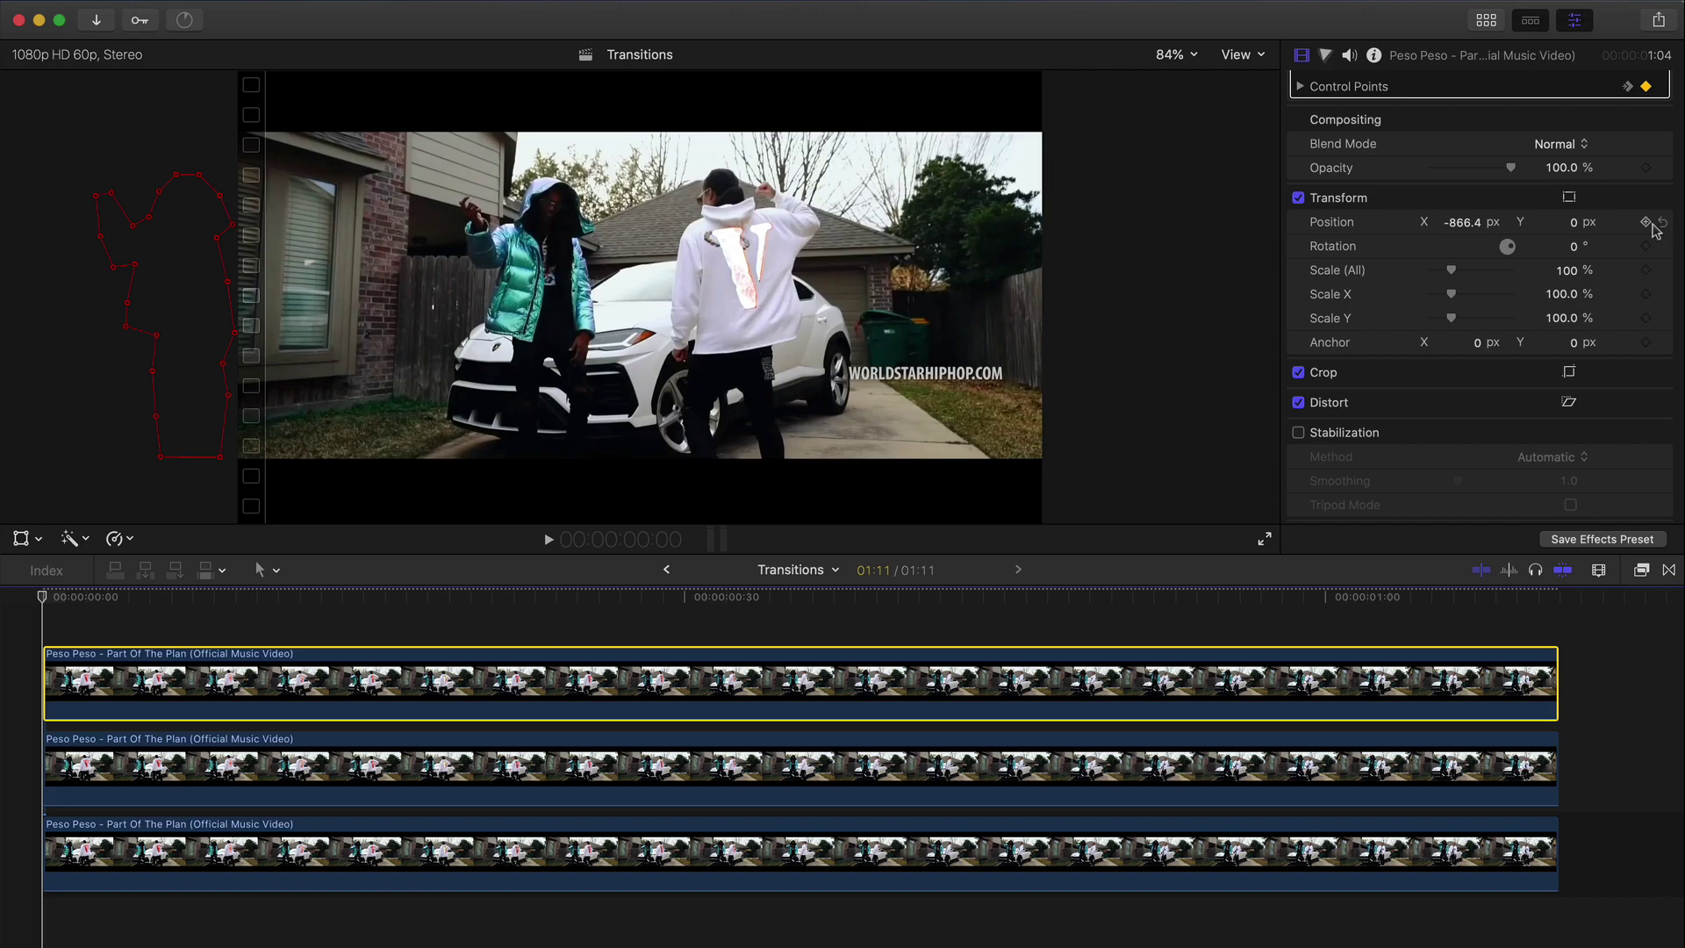
Keyframe the top clip's Transform position from the first frame to X 0 px at frame 7 and play back the slide-in
left_click_drag(46, 597, 195, 594)
left_click(1463, 220)
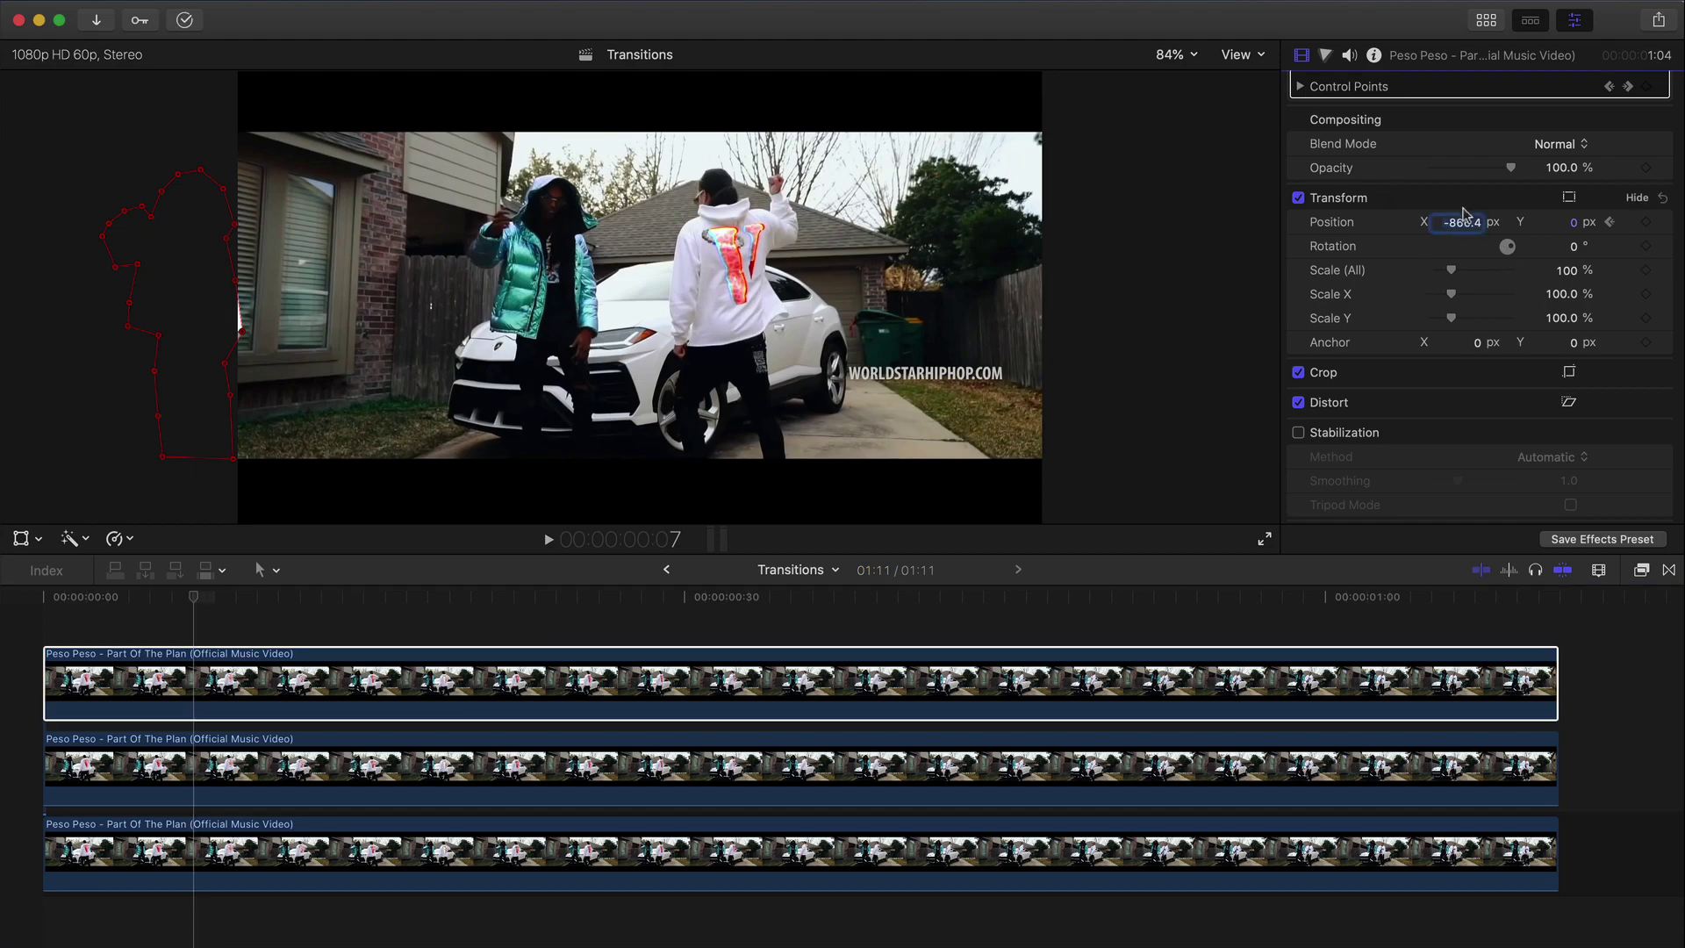
key("Return")
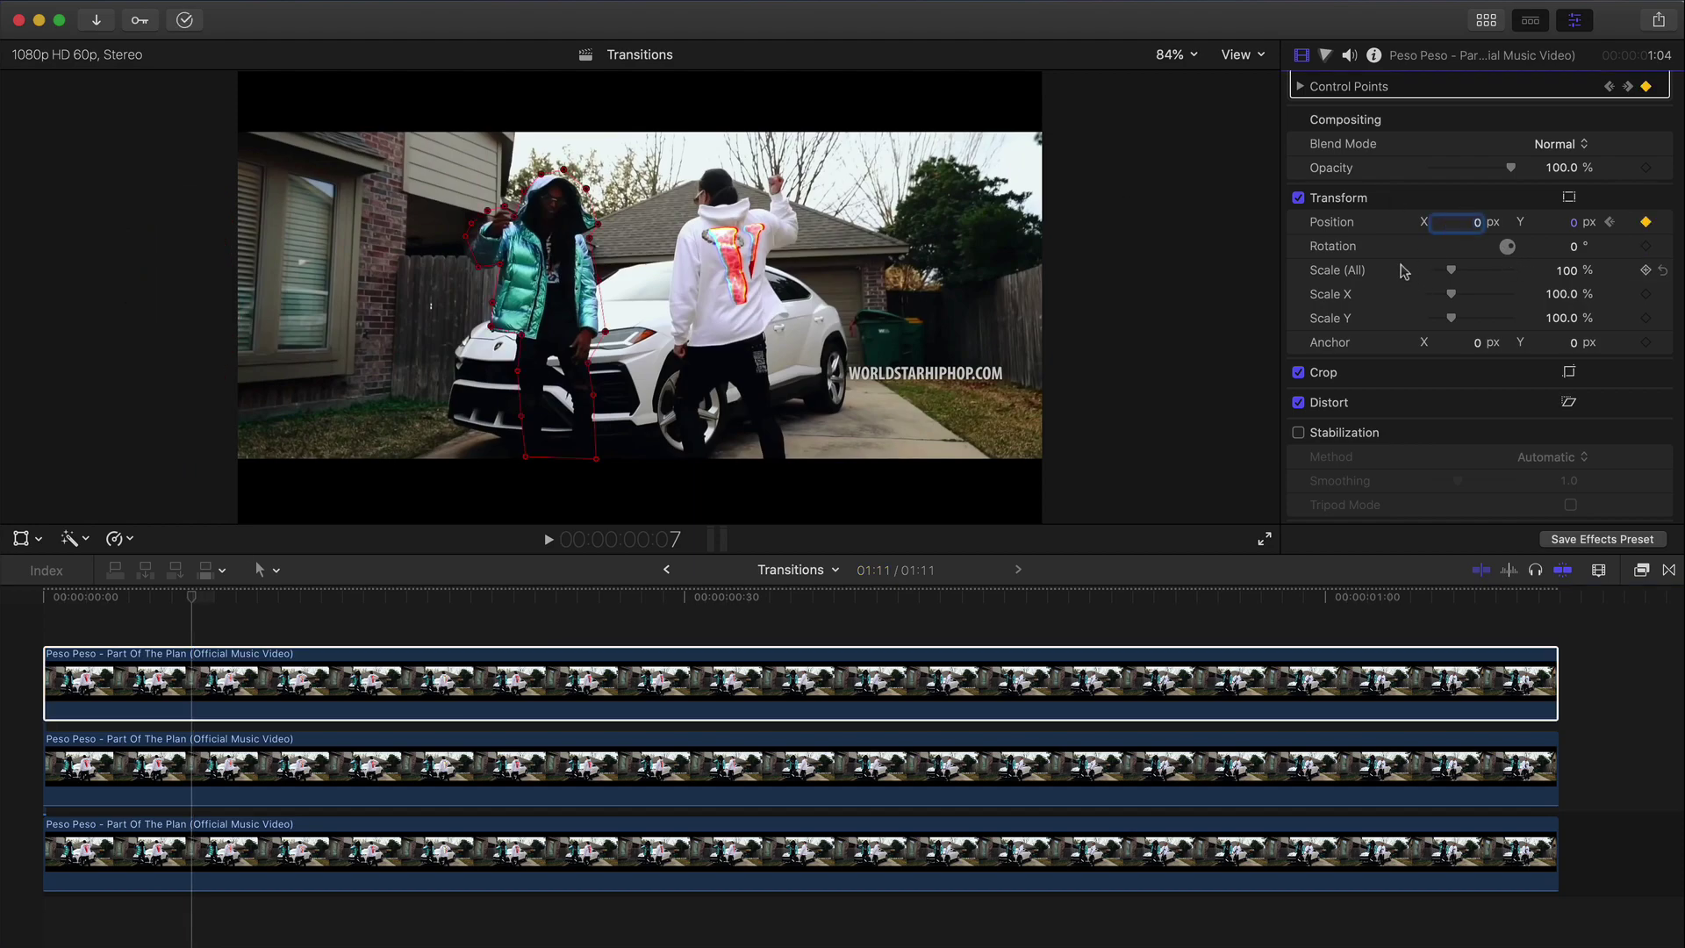
key("space")
key("space")
key("space")
key("space")
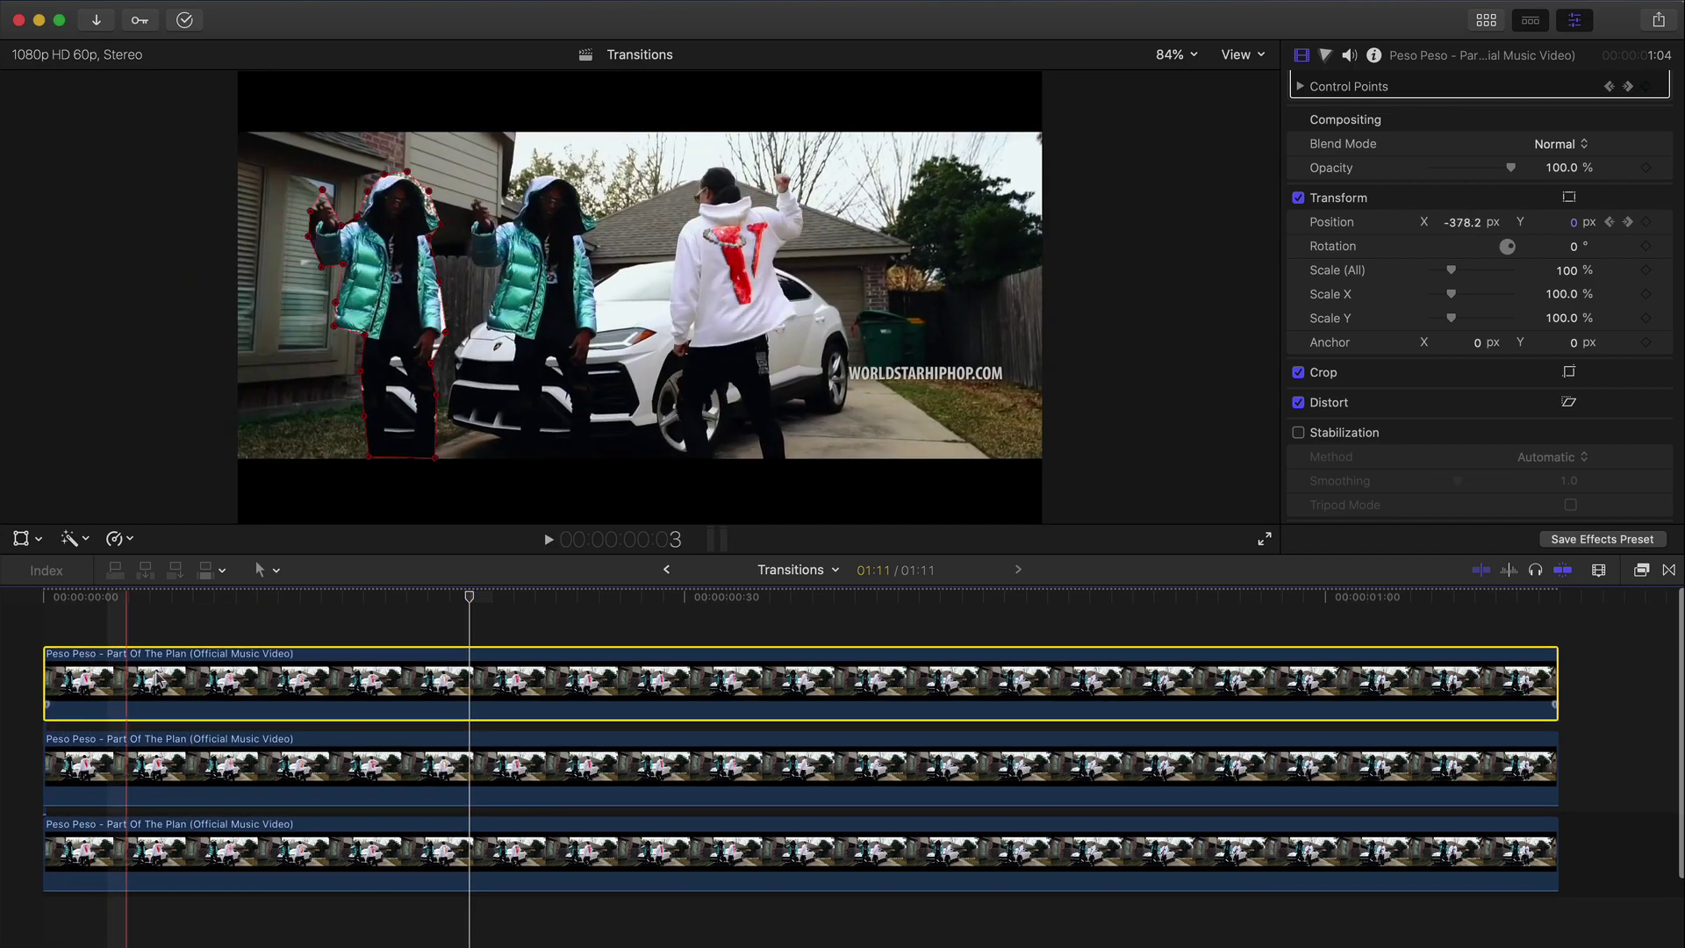
Duplicate the animated clip onto the track above, shift the copy to start at about frame 8, and play it back
left_click_drag(186, 685, 187, 622)
scroll(166, 658, "up", 2)
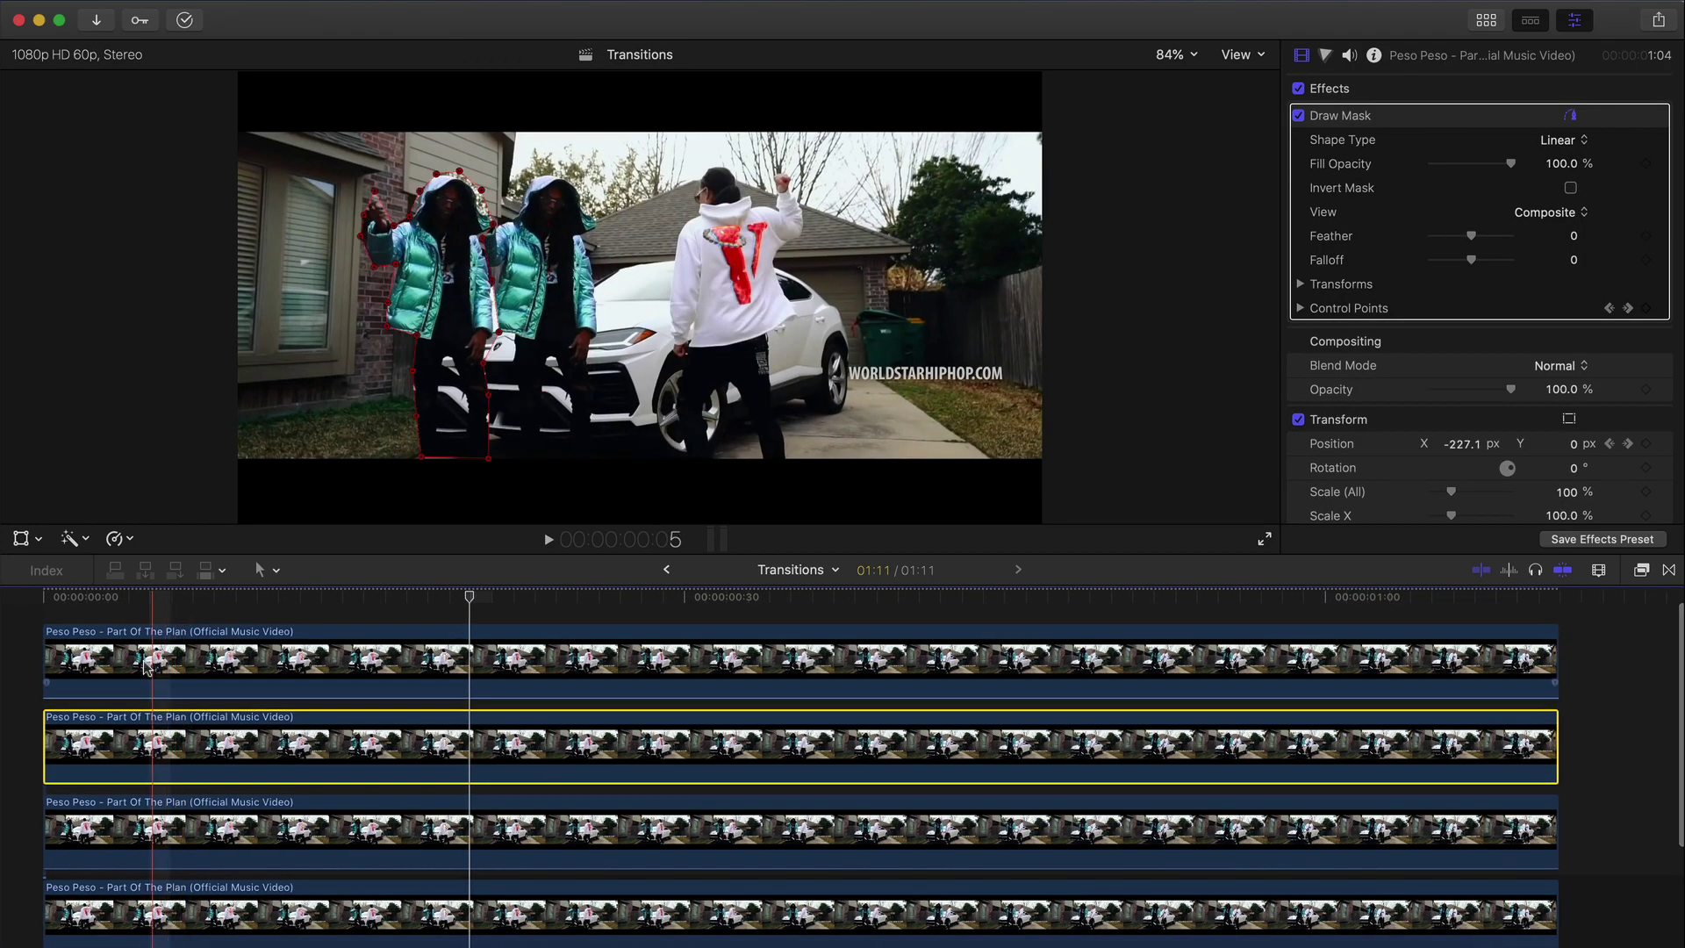
left_click(146, 668)
left_click(203, 597)
left_click_drag(209, 594, 206, 594)
left_click_drag(80, 646, 251, 656)
key("super+minus")
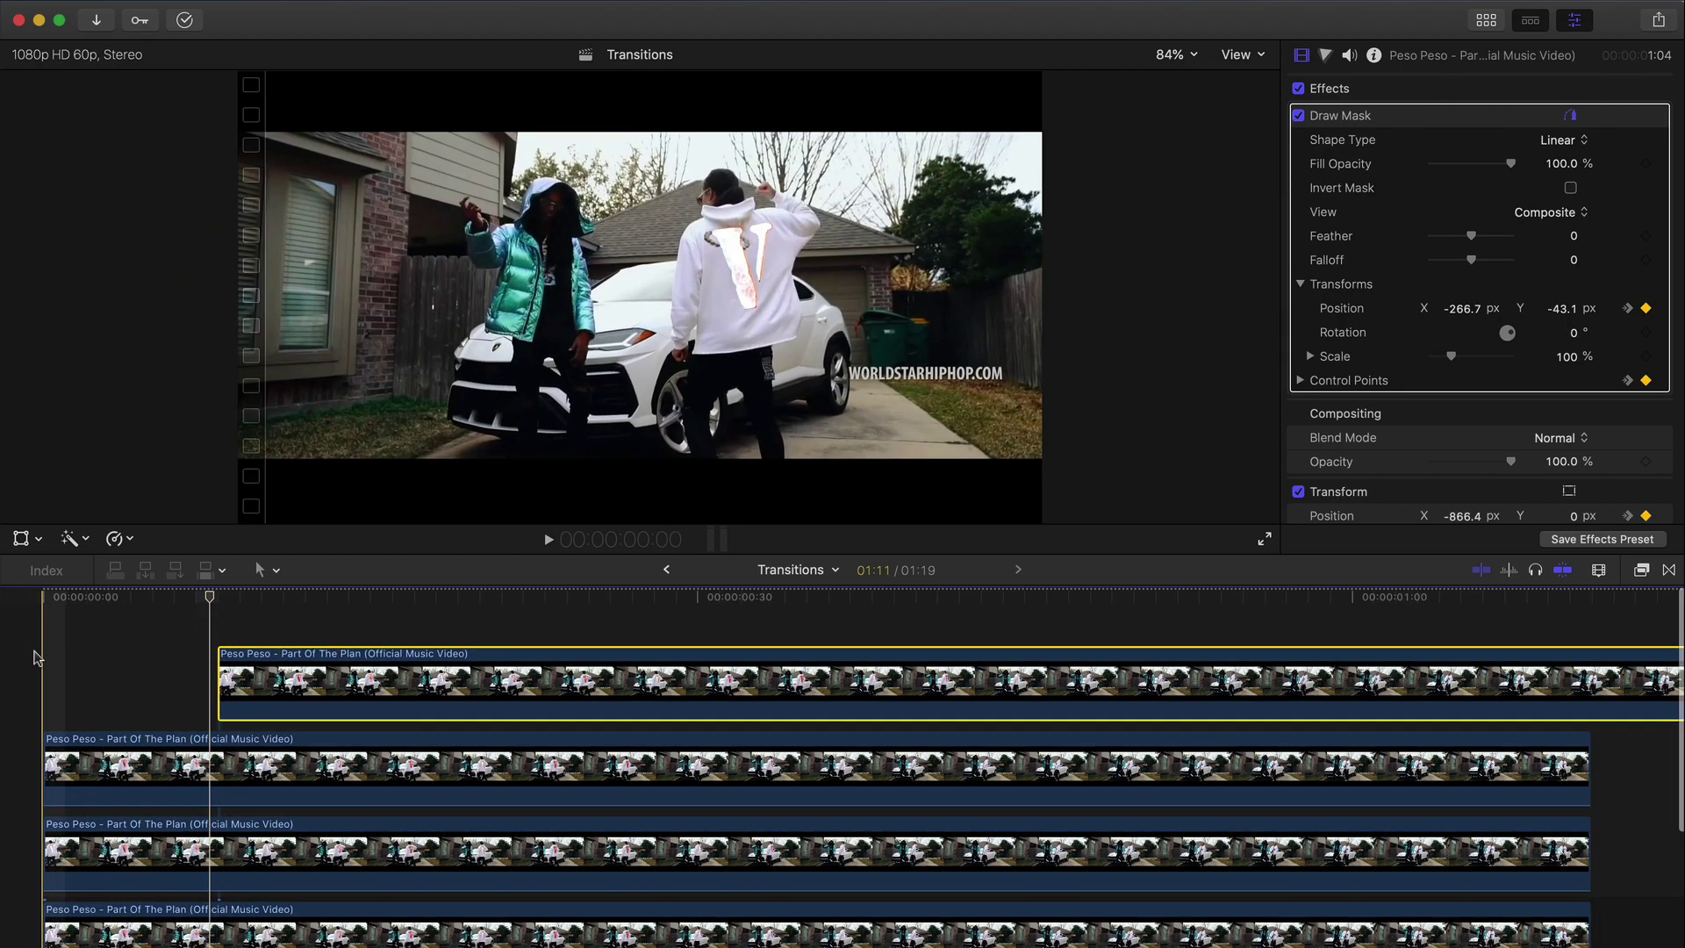
key("space")
key("space")
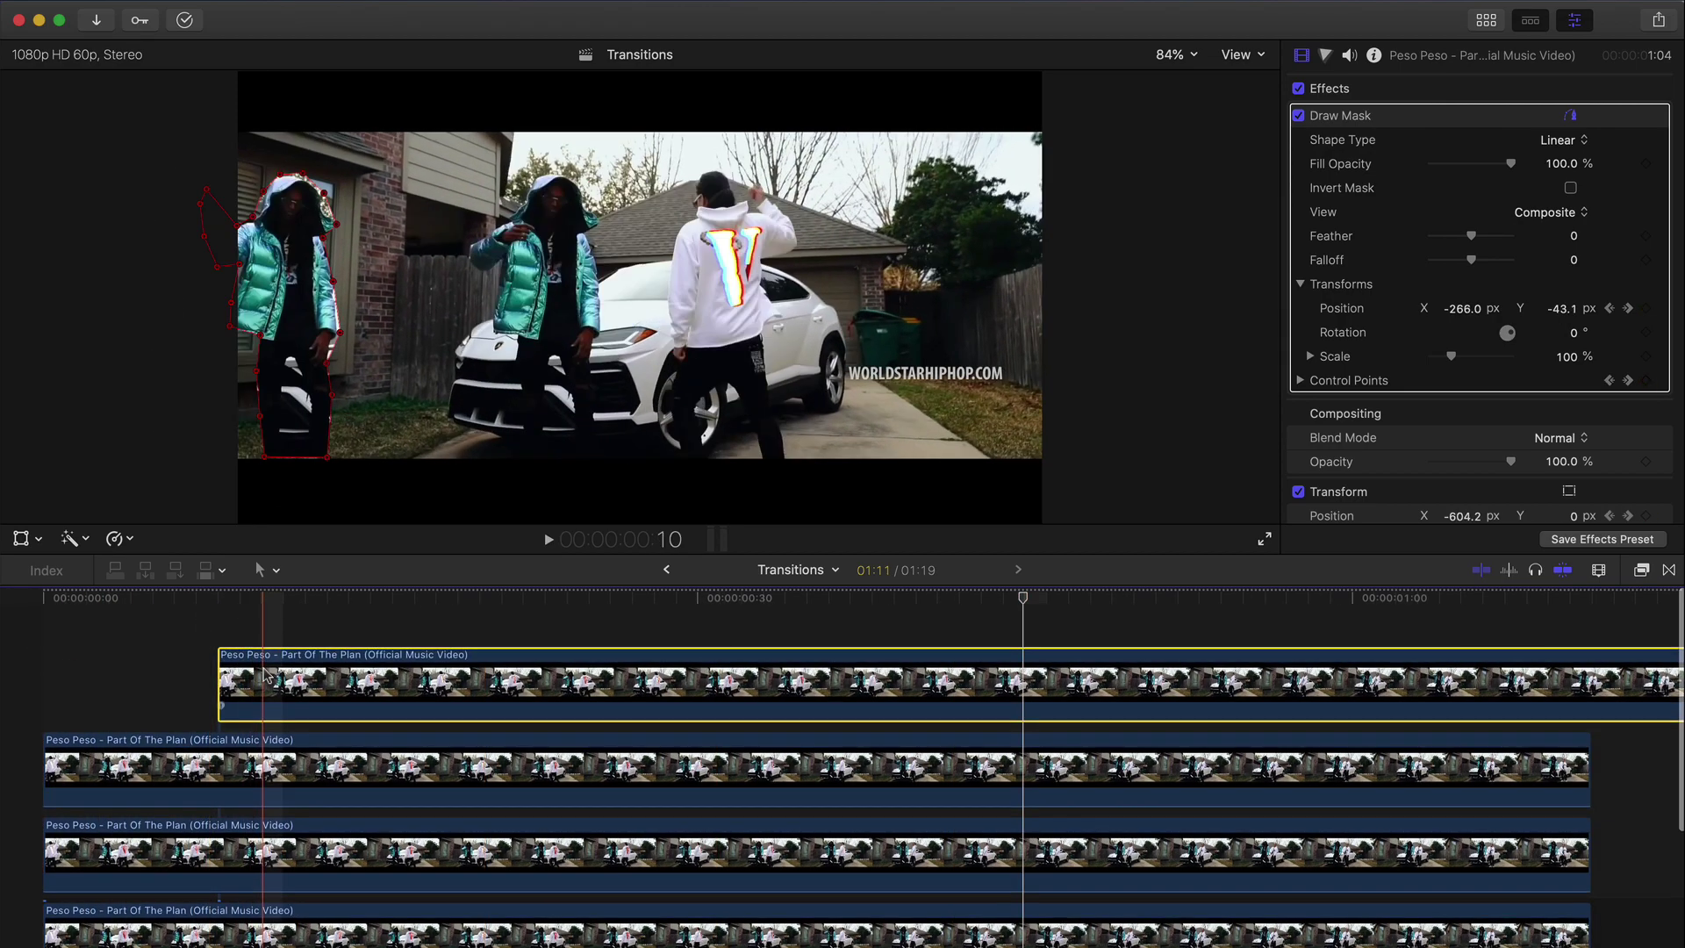
Duplicate the top animated clone clip onto another track above, shift the copy to start at about frame 15, and play back the slides
scroll(261, 689, "right", 1)
left_click_drag(277, 693, 297, 665)
scroll(301, 672, "up", 3)
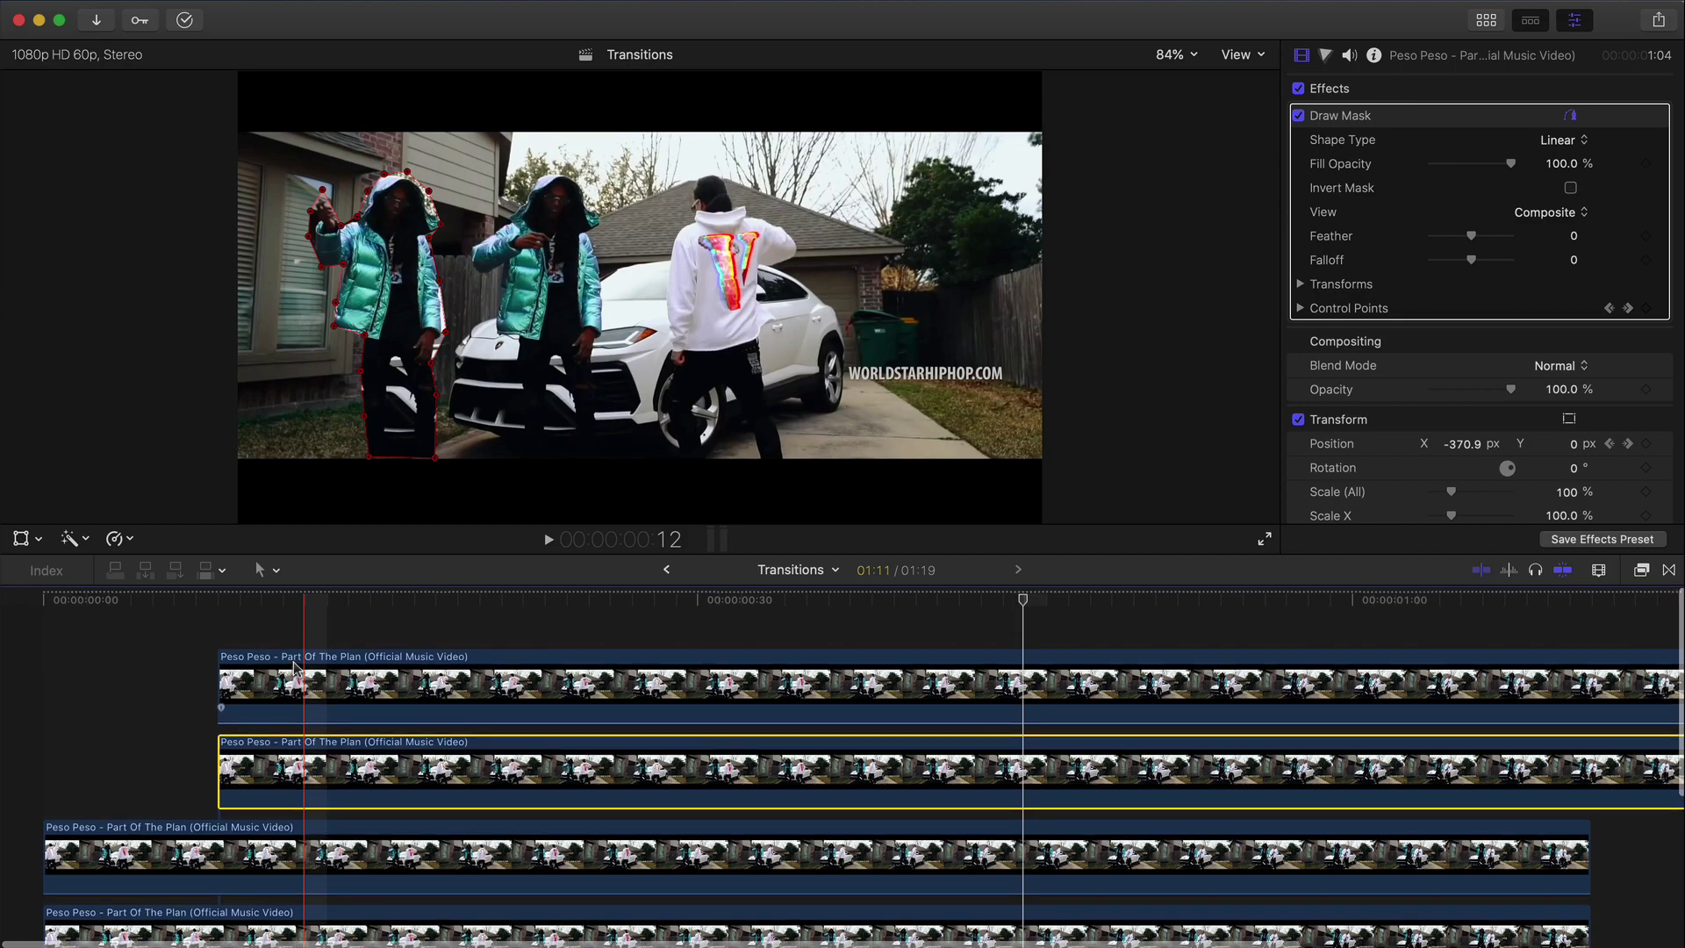
left_click(335, 597)
left_click_drag(345, 600, 380, 601)
left_click_drag(251, 681, 414, 681)
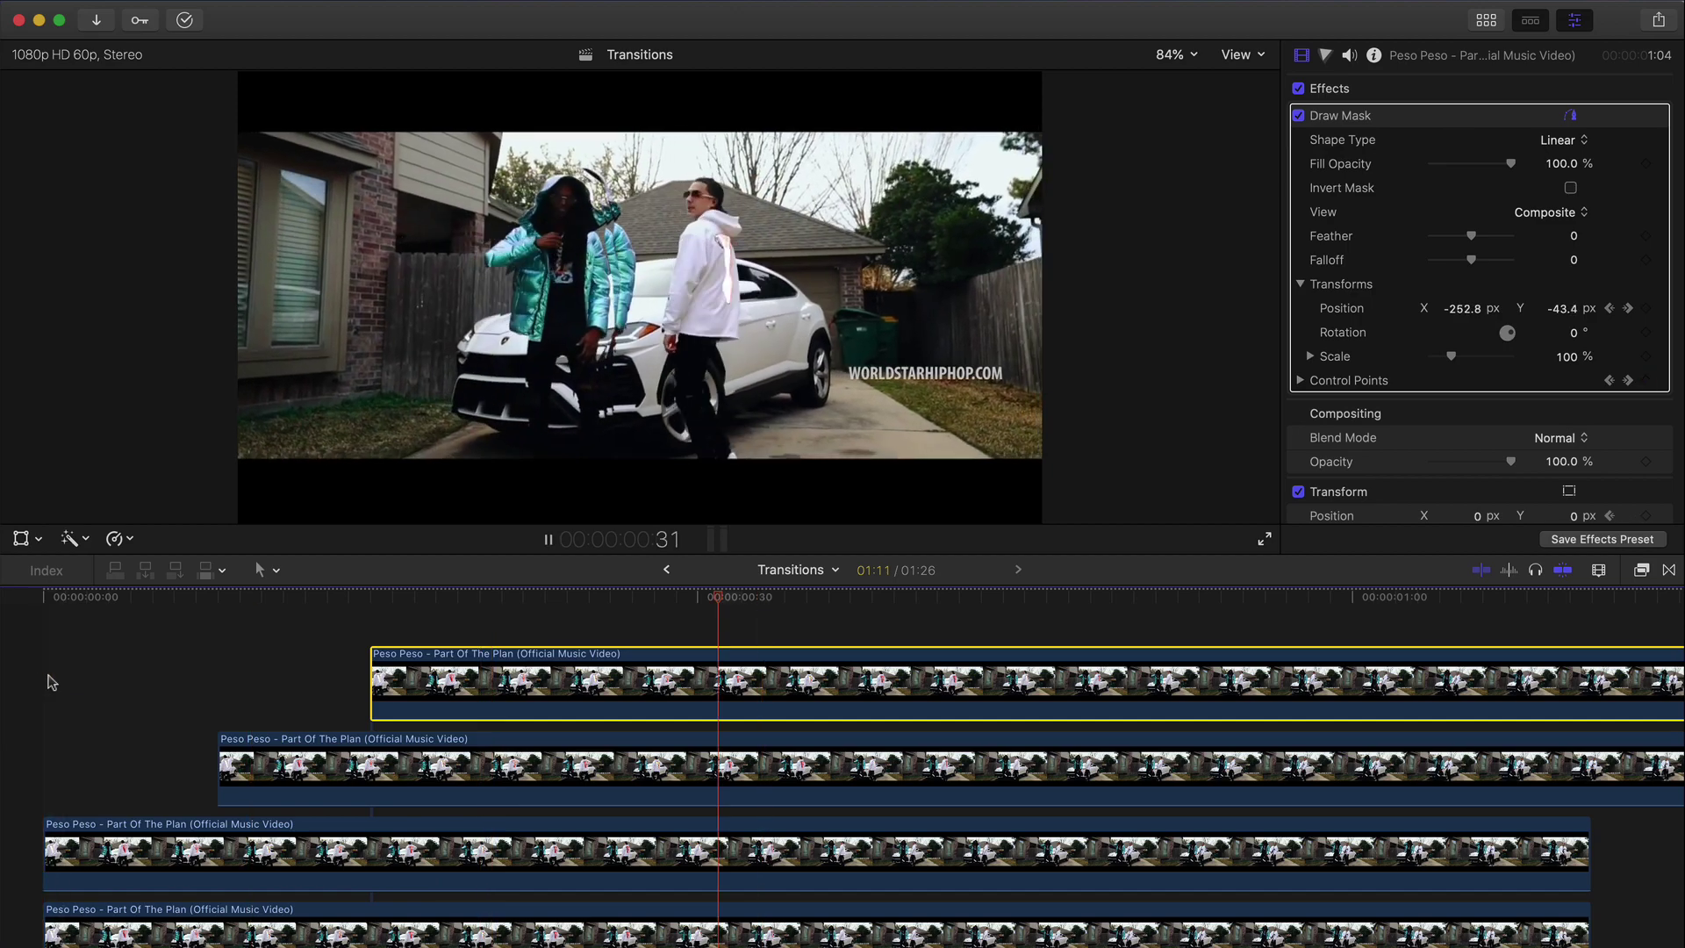
key("space")
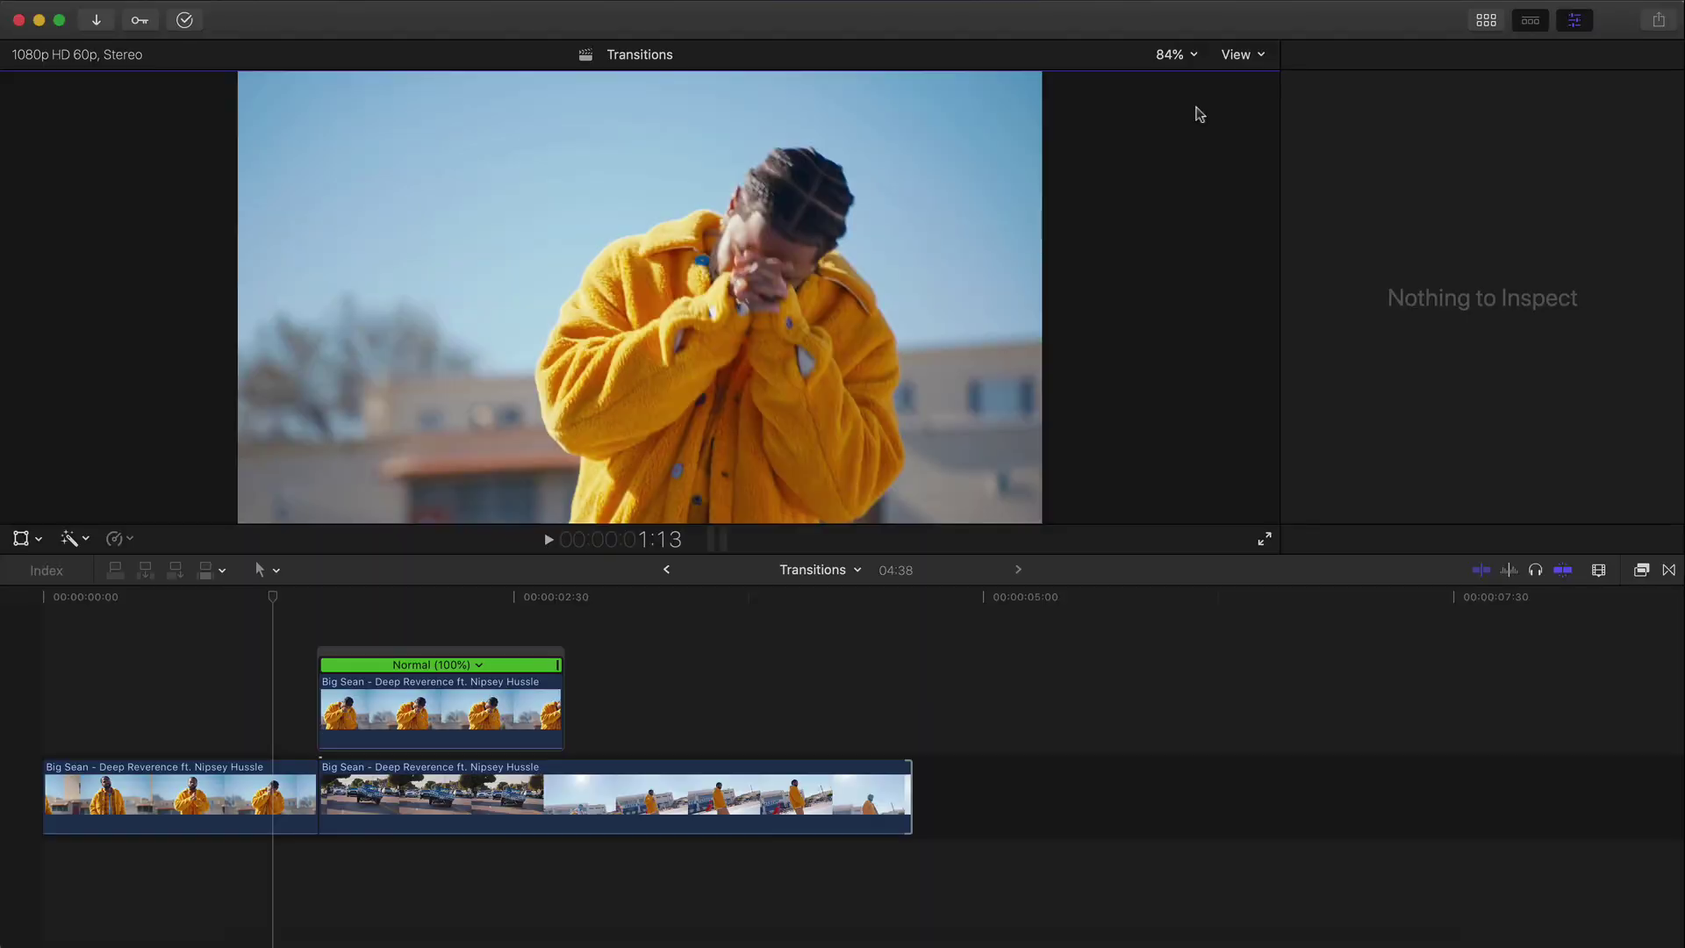
Extend the end of the first yellow-jacket clip to a duration of 2:45
left_click_drag(274, 597, 278, 605)
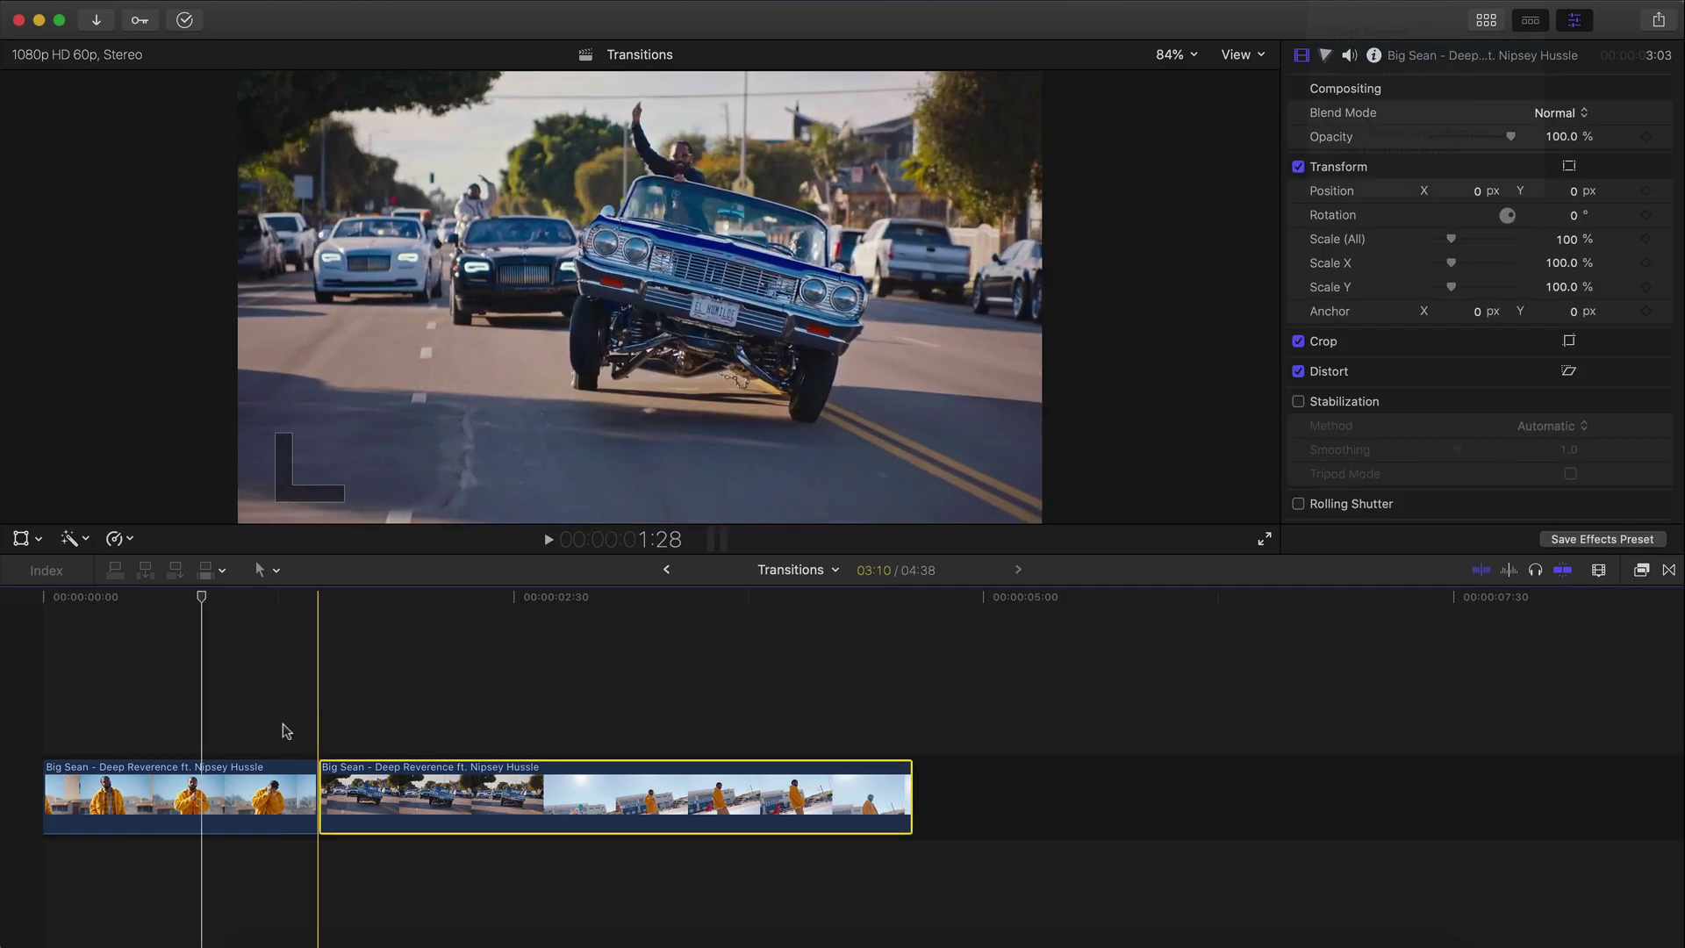
left_click(407, 796)
left_click(141, 794)
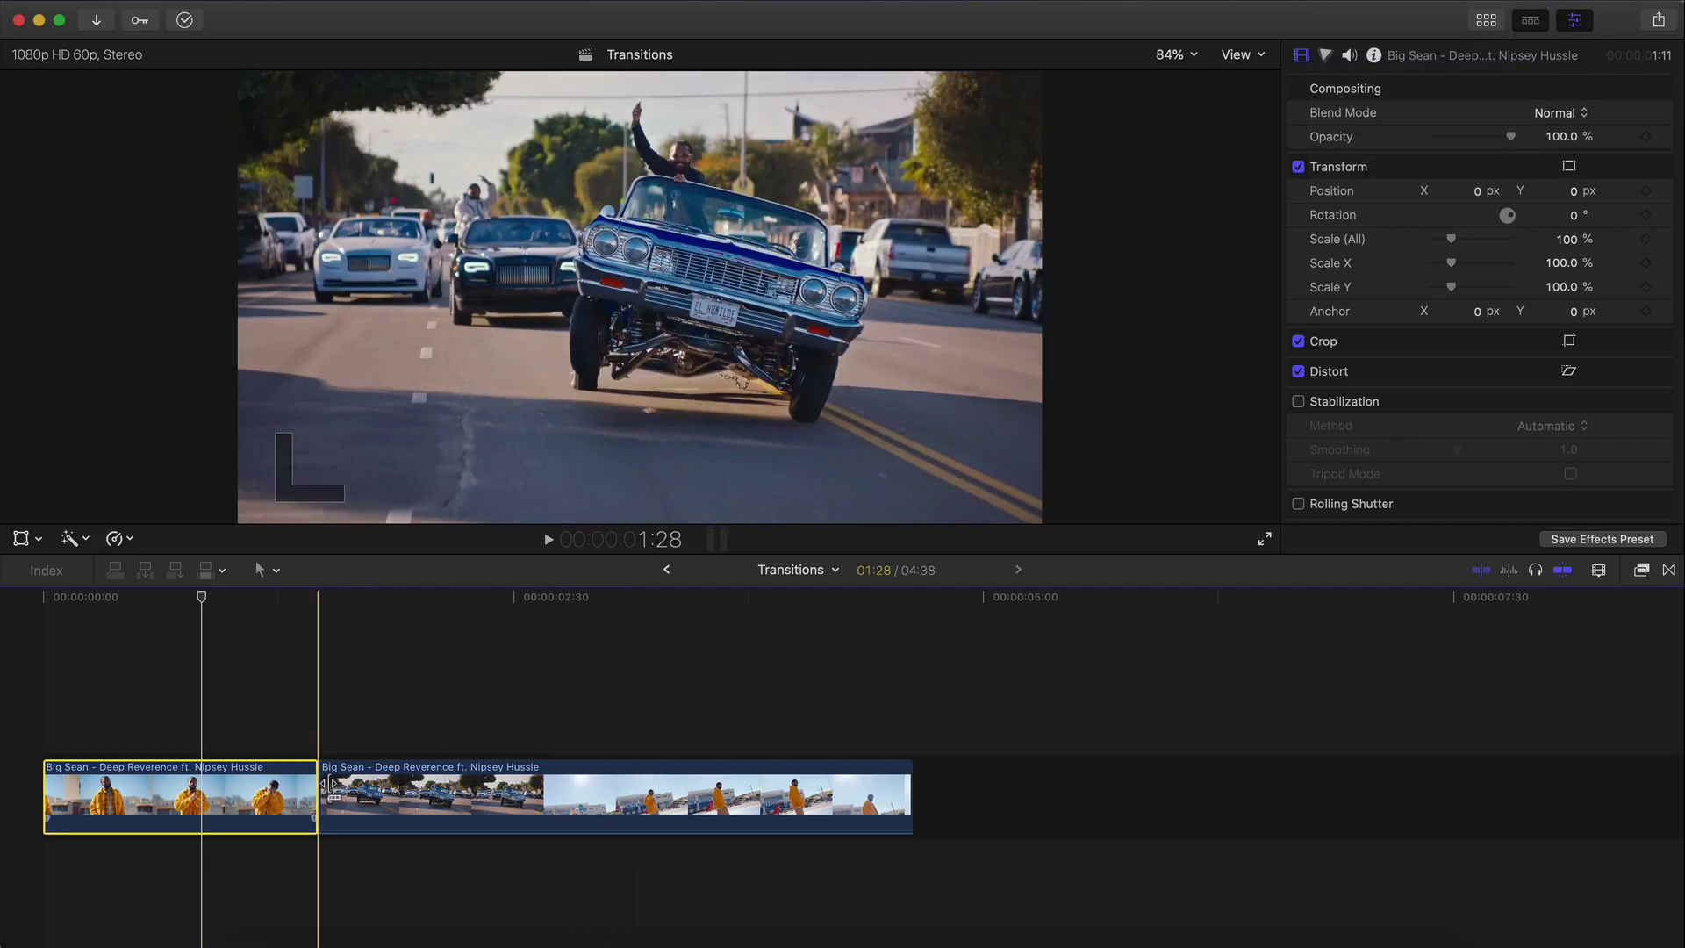
left_click_drag(308, 786, 553, 792)
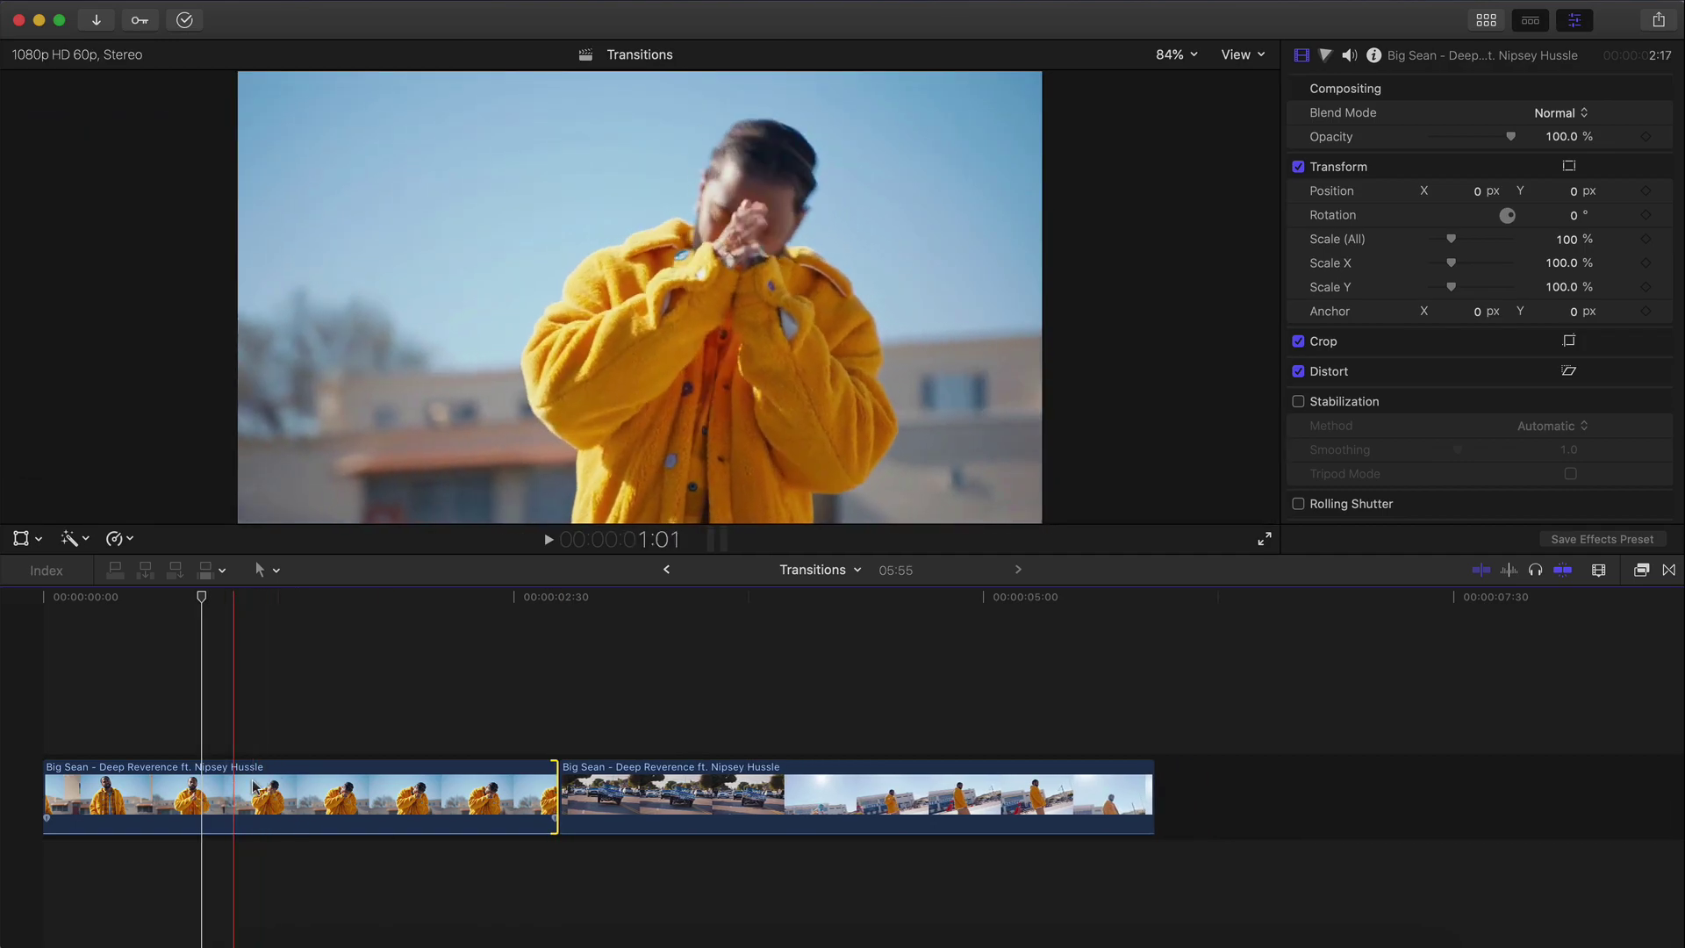
Split the yellow-jacket clip at about 1:34, select the second part, and play it back
left_click(346, 788)
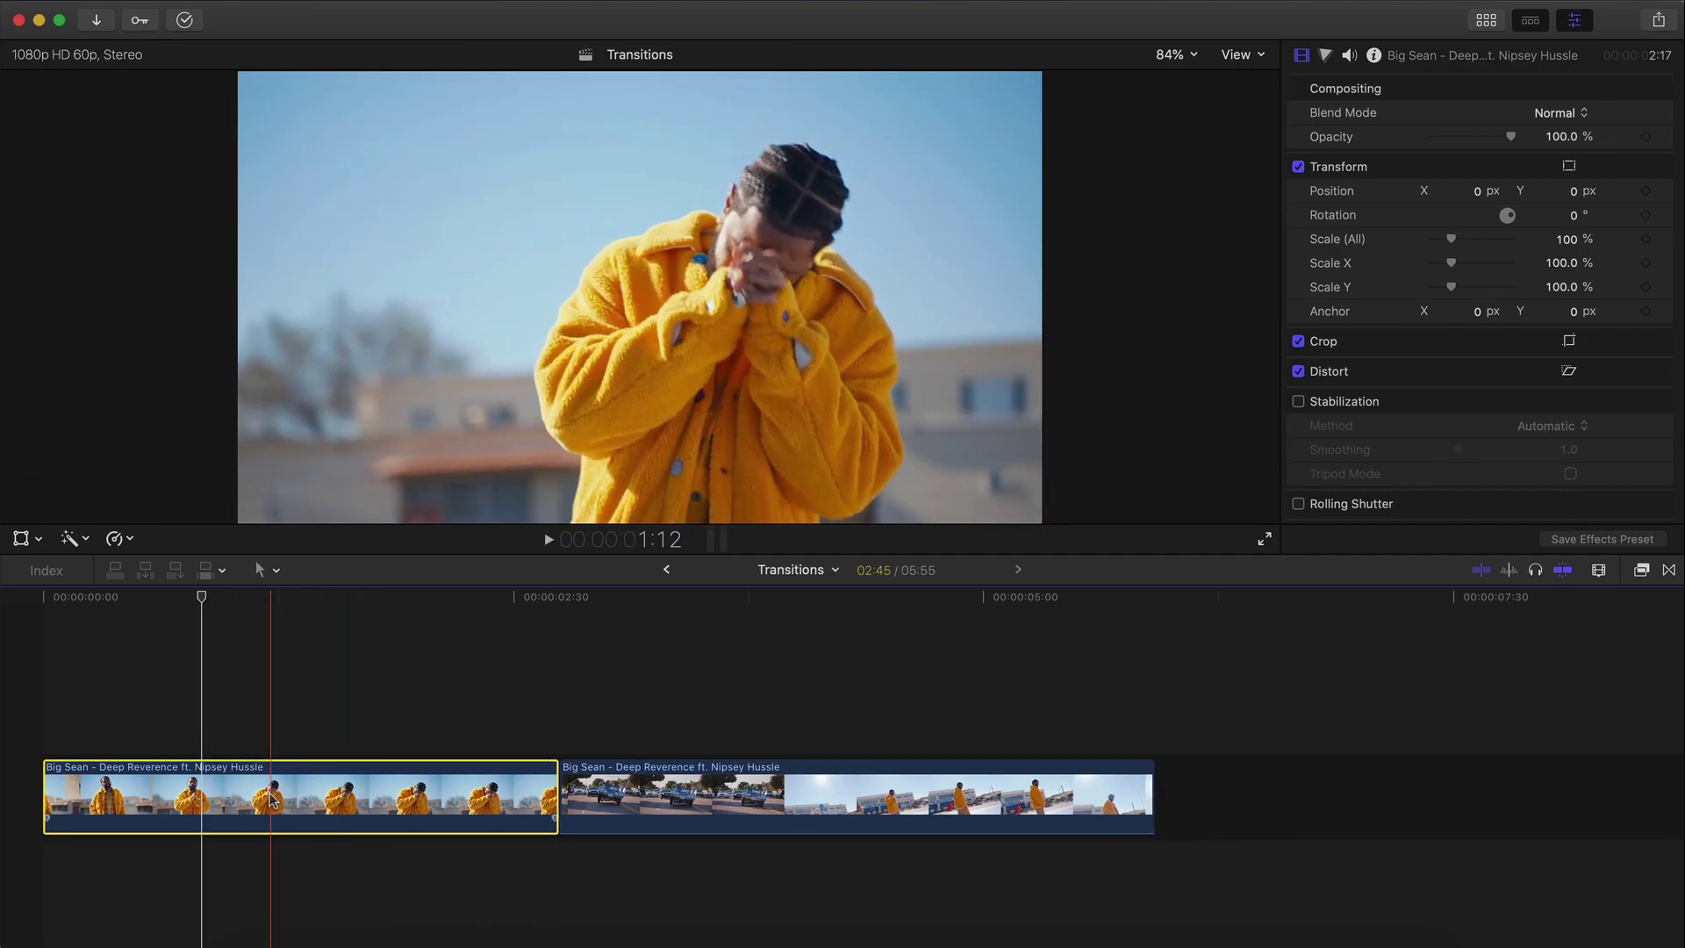
key("cmd+b")
left_click(368, 790)
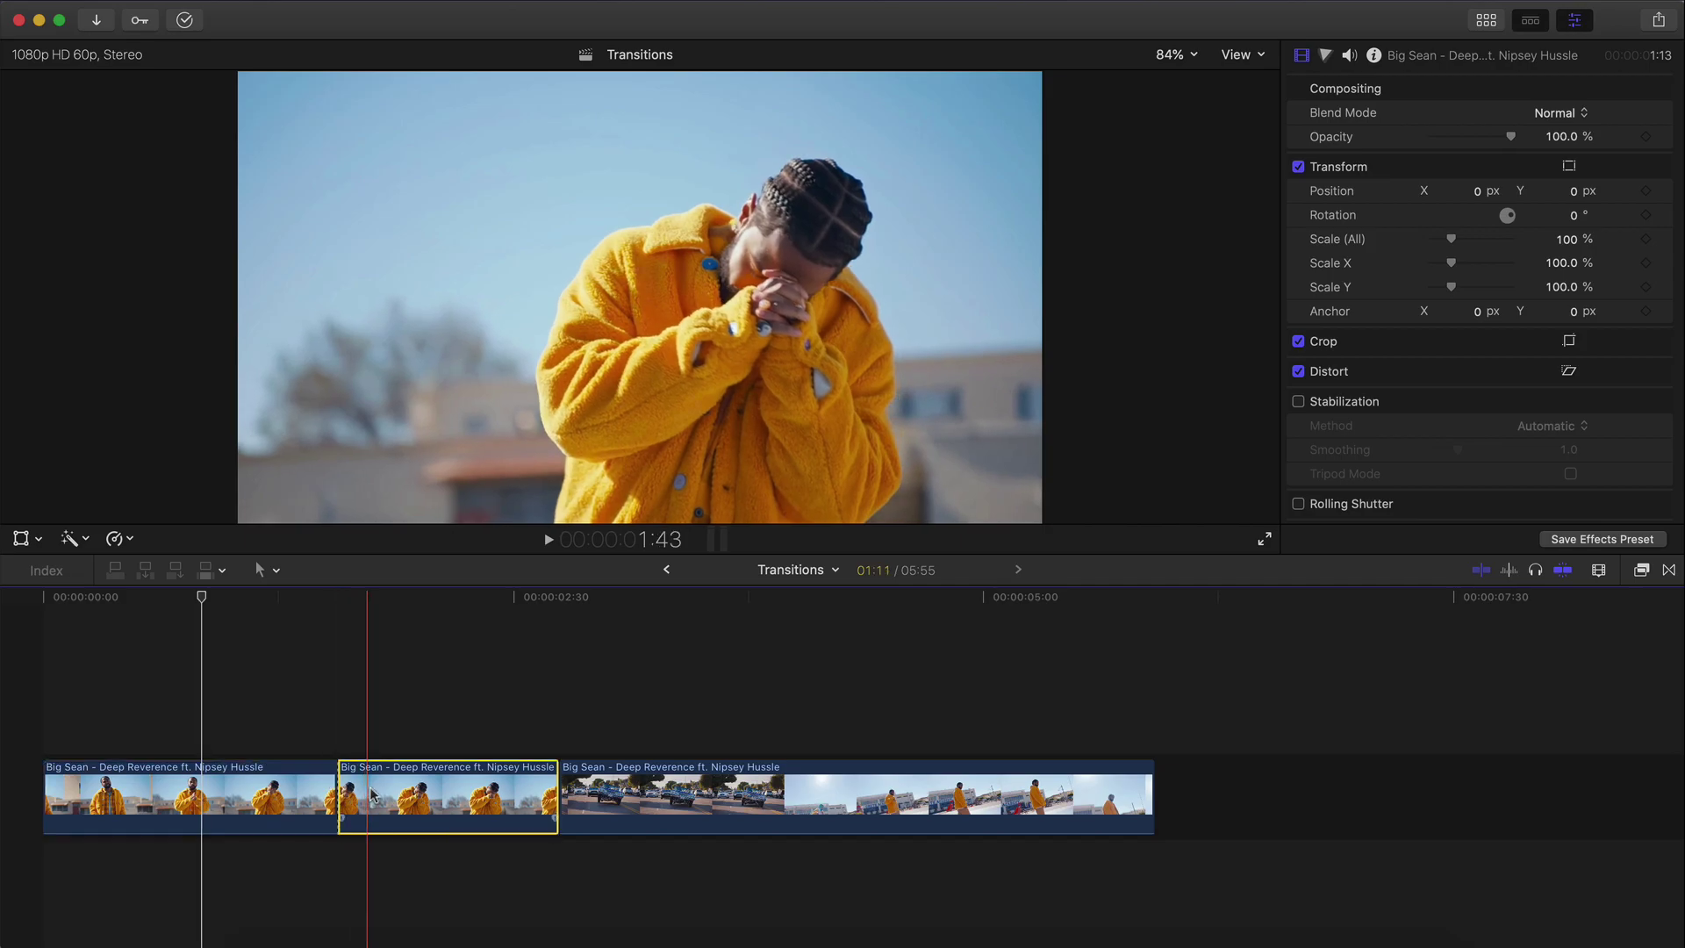
key("space")
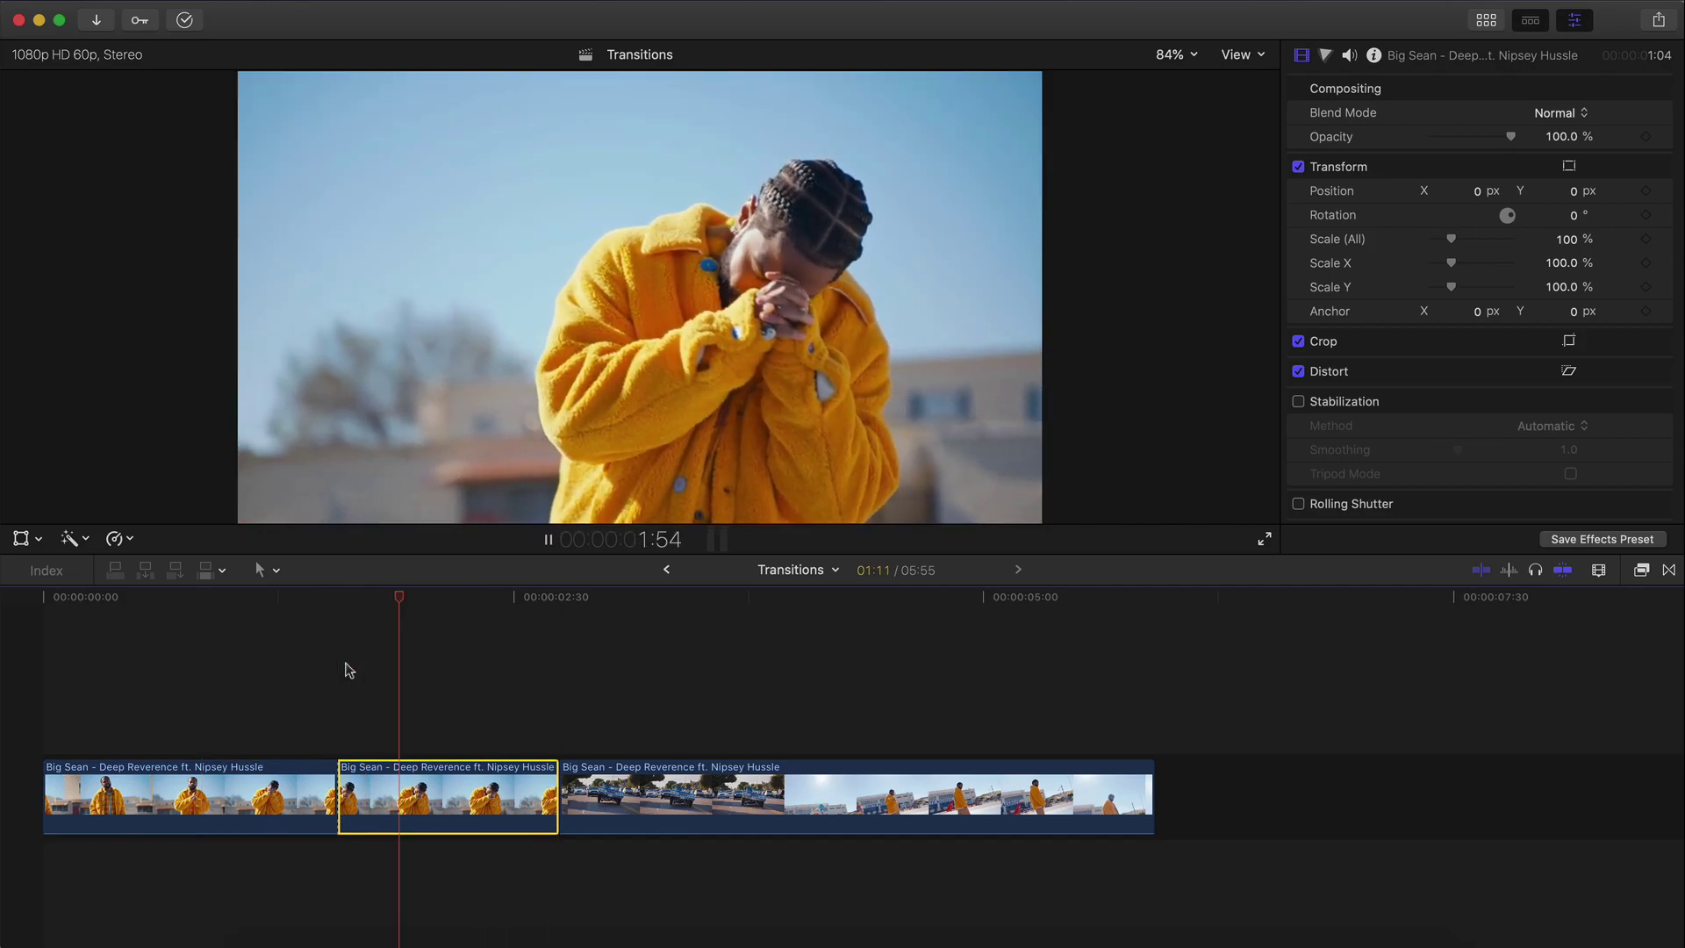
key("space")
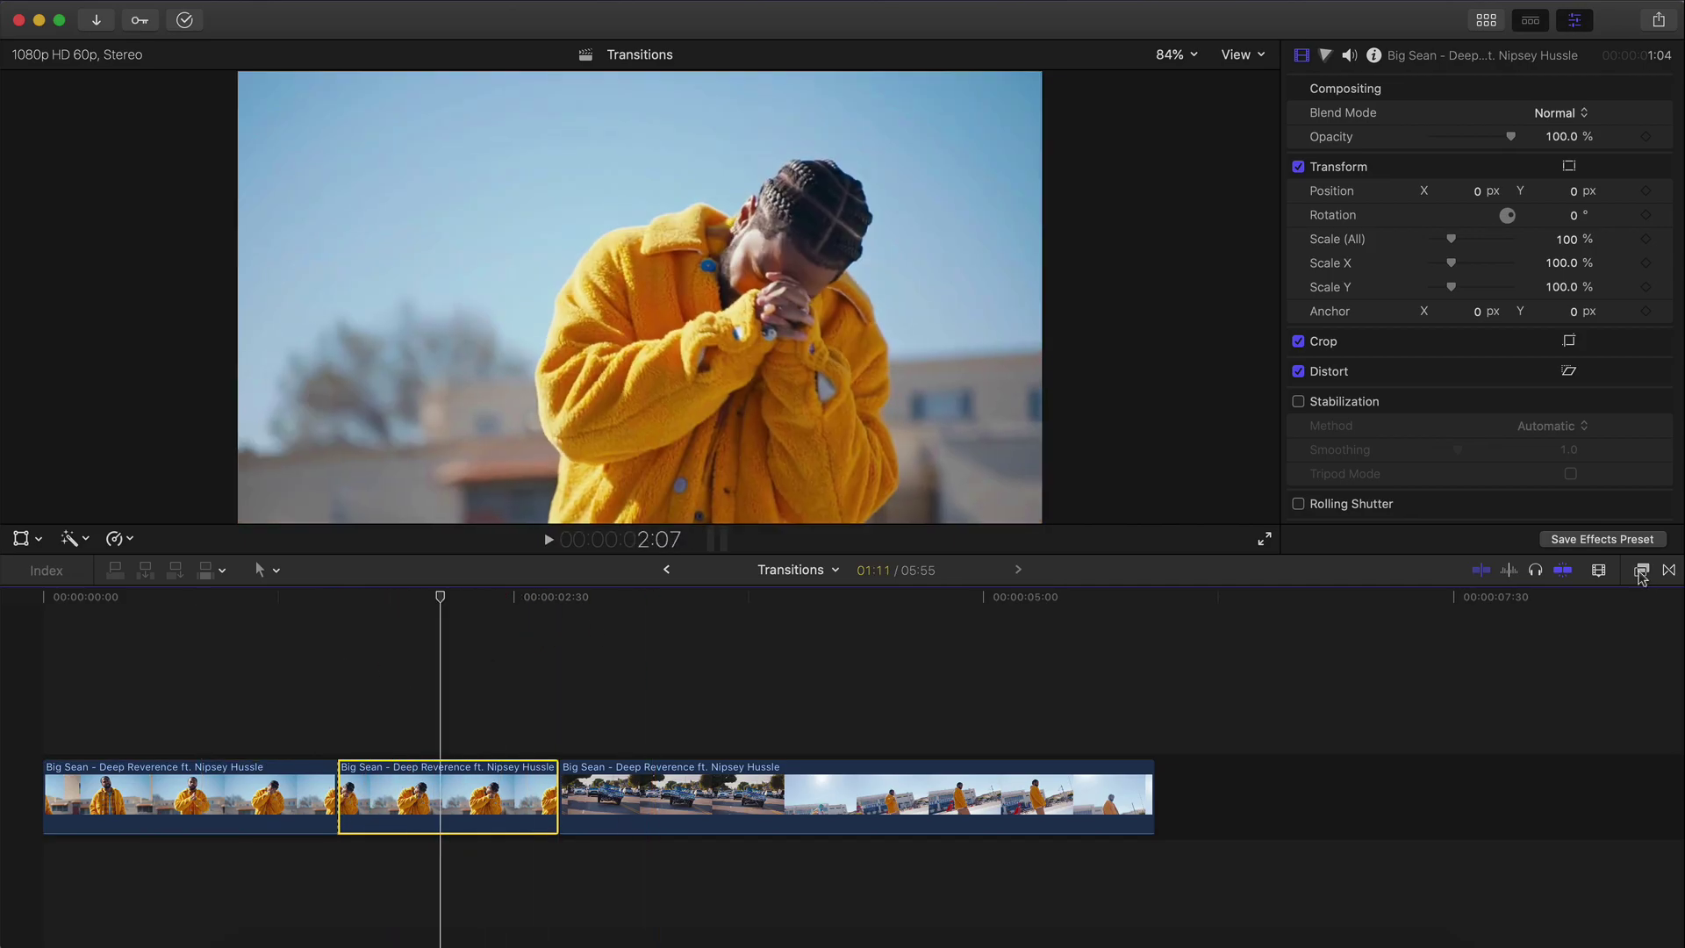
Apply the Keyer effect to the cut-off part of the yellow-jacket clip
left_click(1641, 570)
scroll(1332, 769, "down", 3)
left_click(1286, 753)
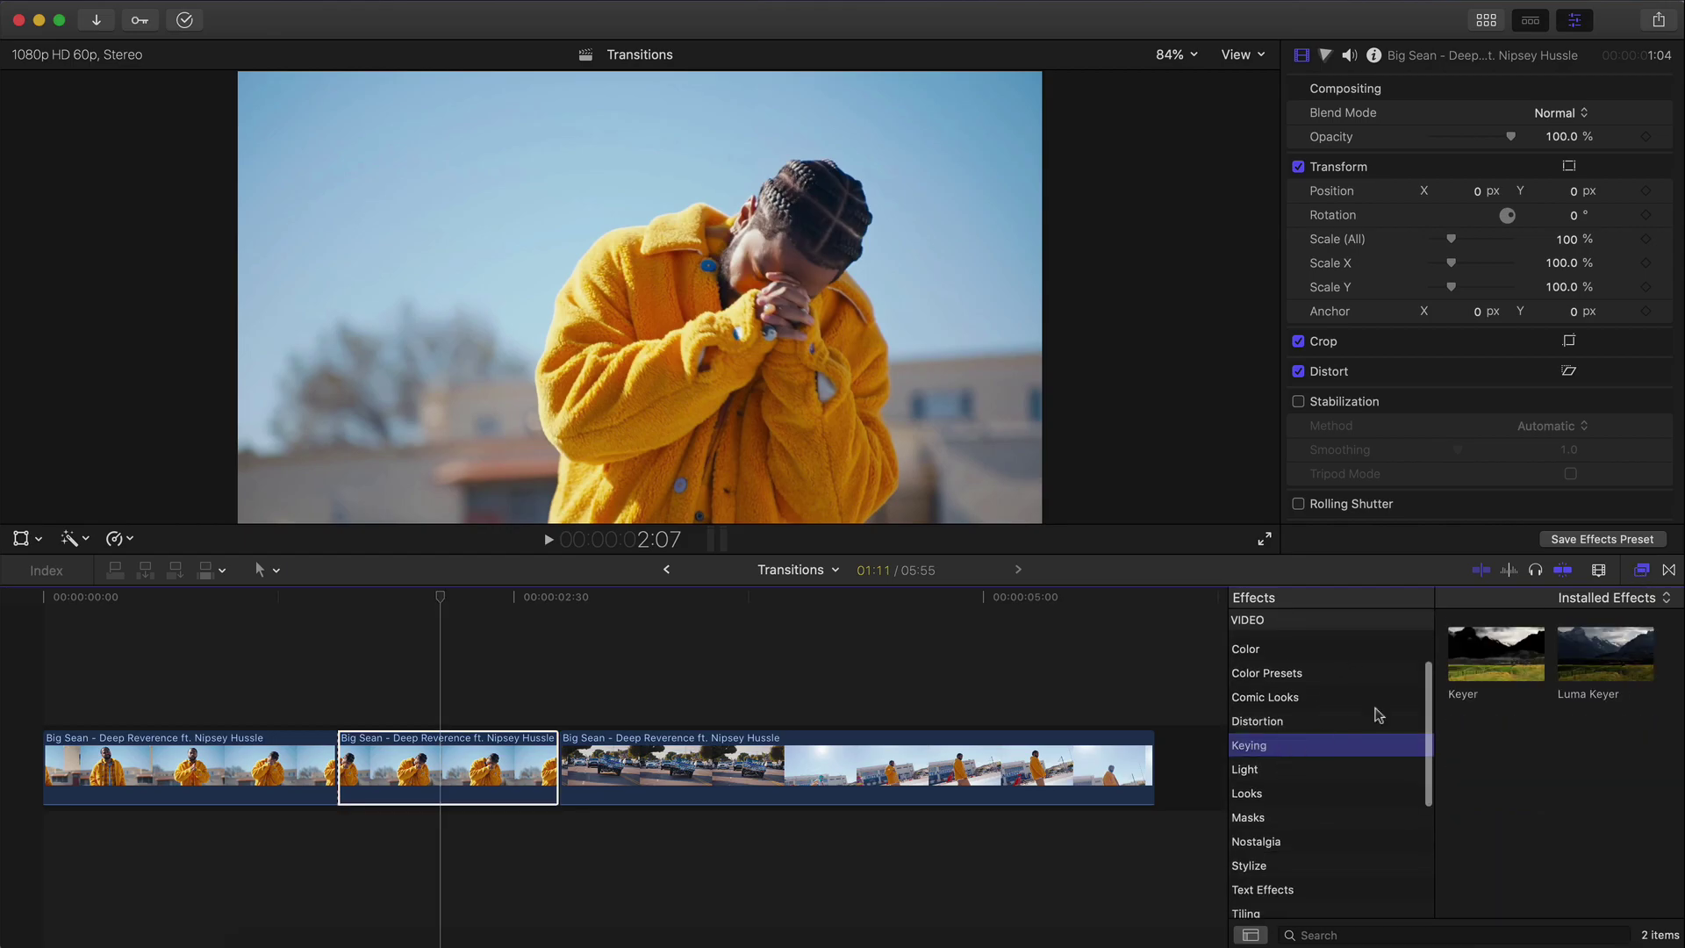
left_click_drag(1497, 654, 441, 773)
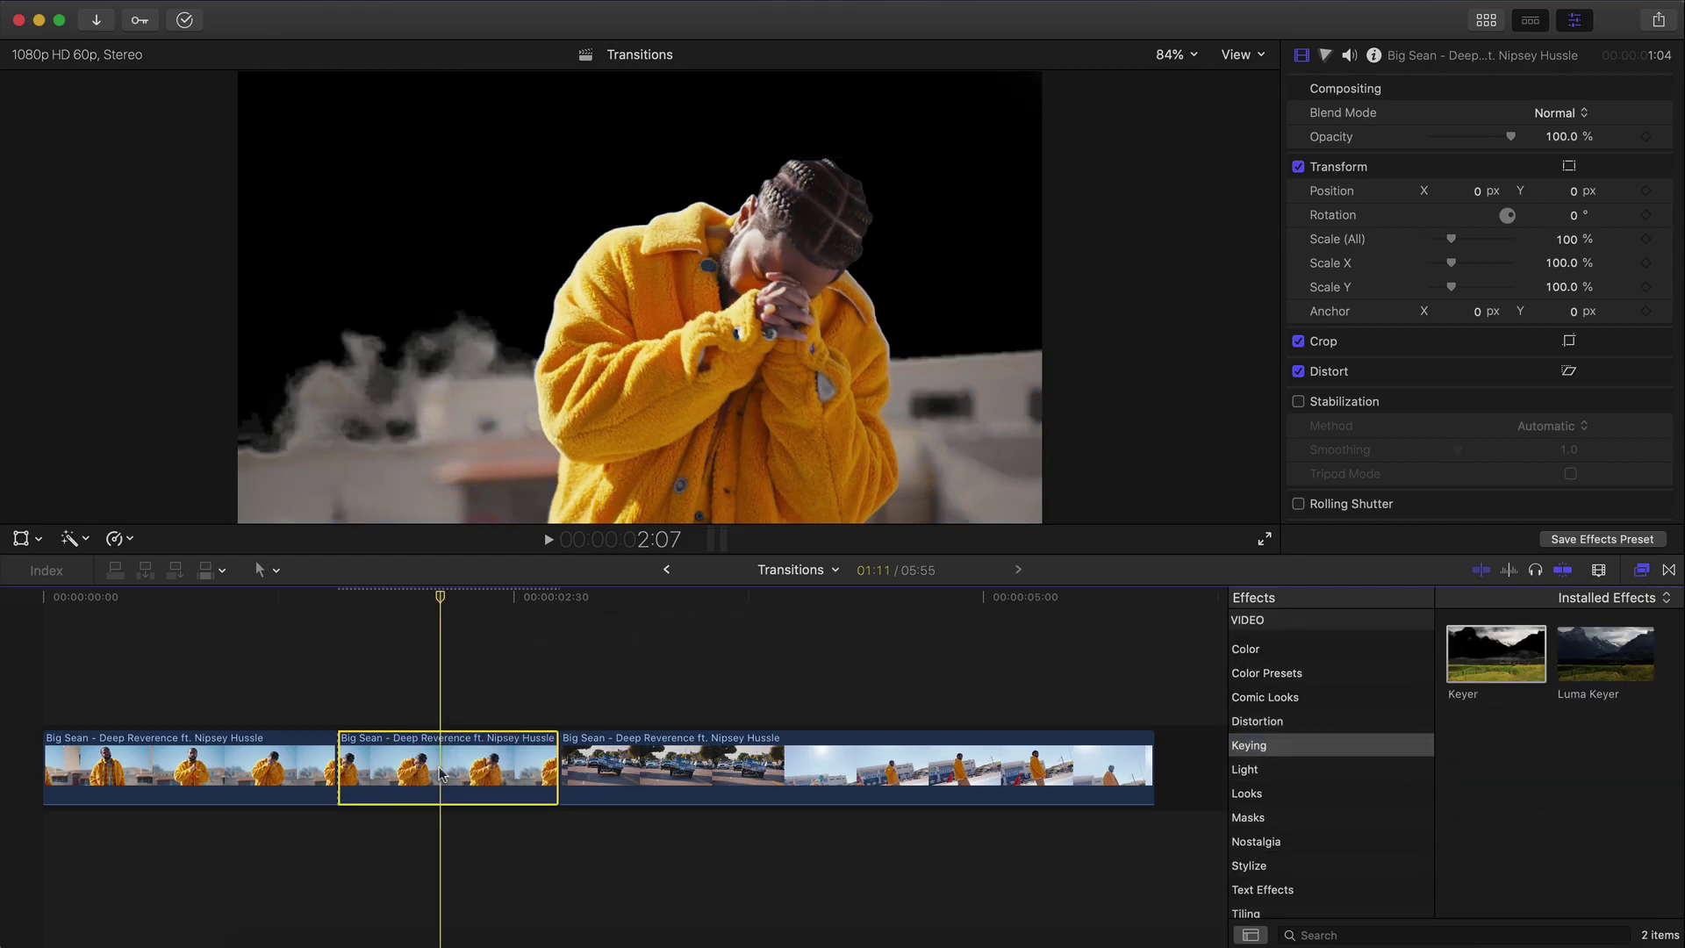
left_click(1643, 570)
Move the keyed clip onto the track above the start of the lowrider clip and play back the overlay
left_click_drag(441, 598, 427, 598)
left_click_drag(414, 768, 416, 674)
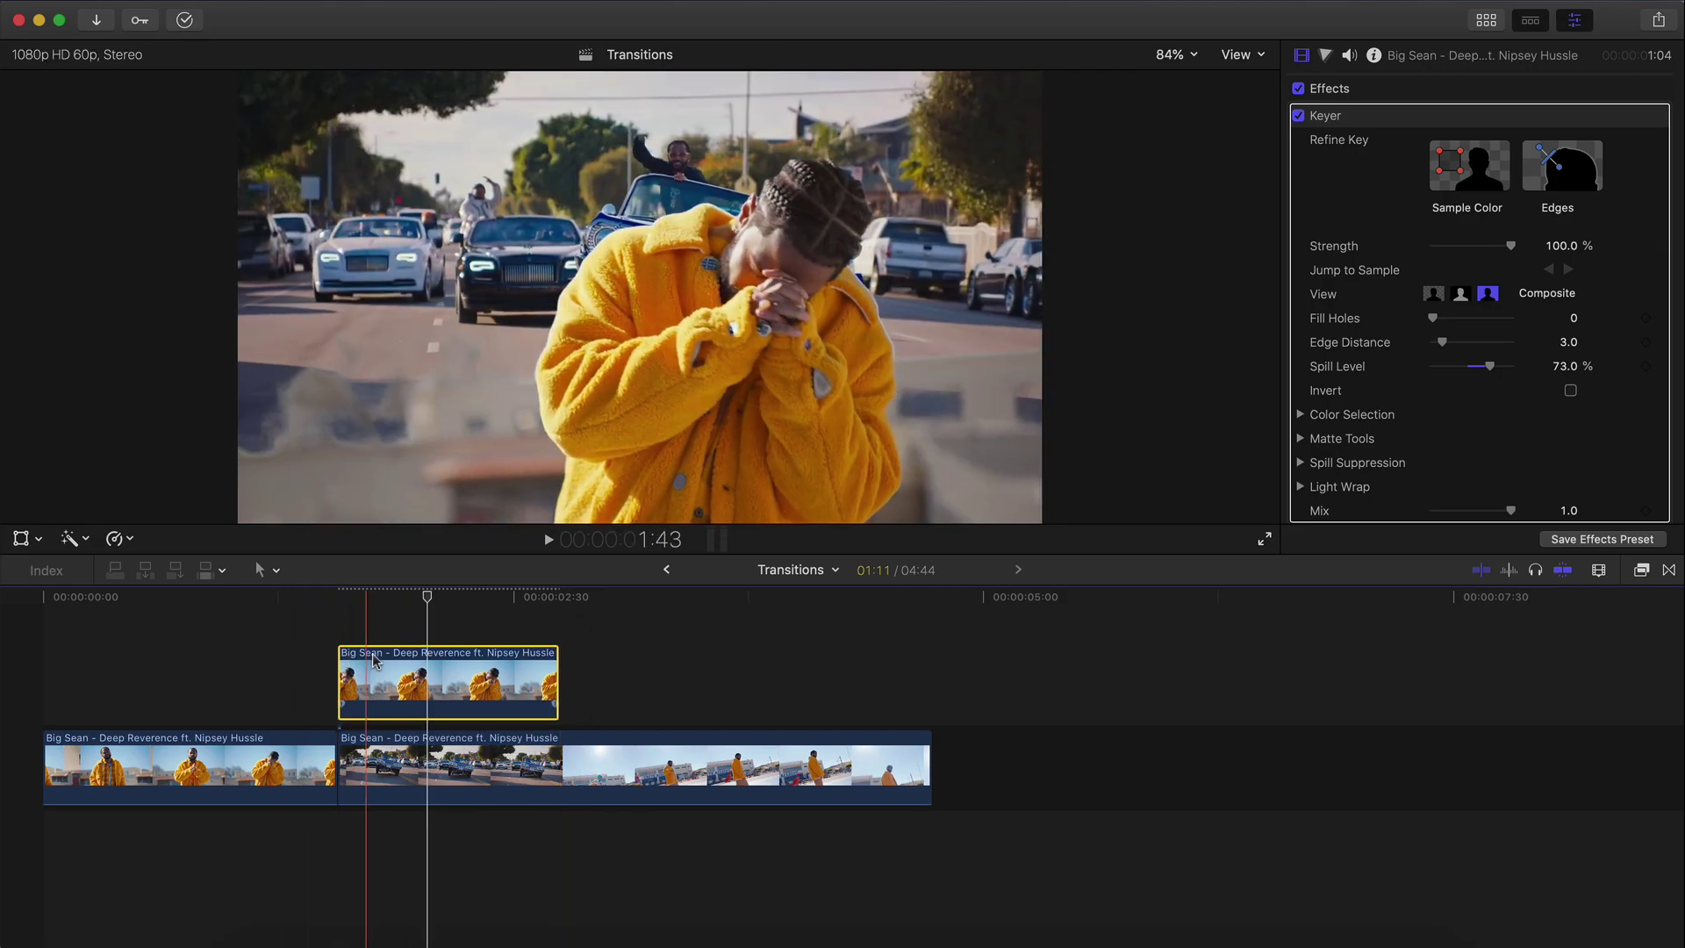
key("space")
key("space")
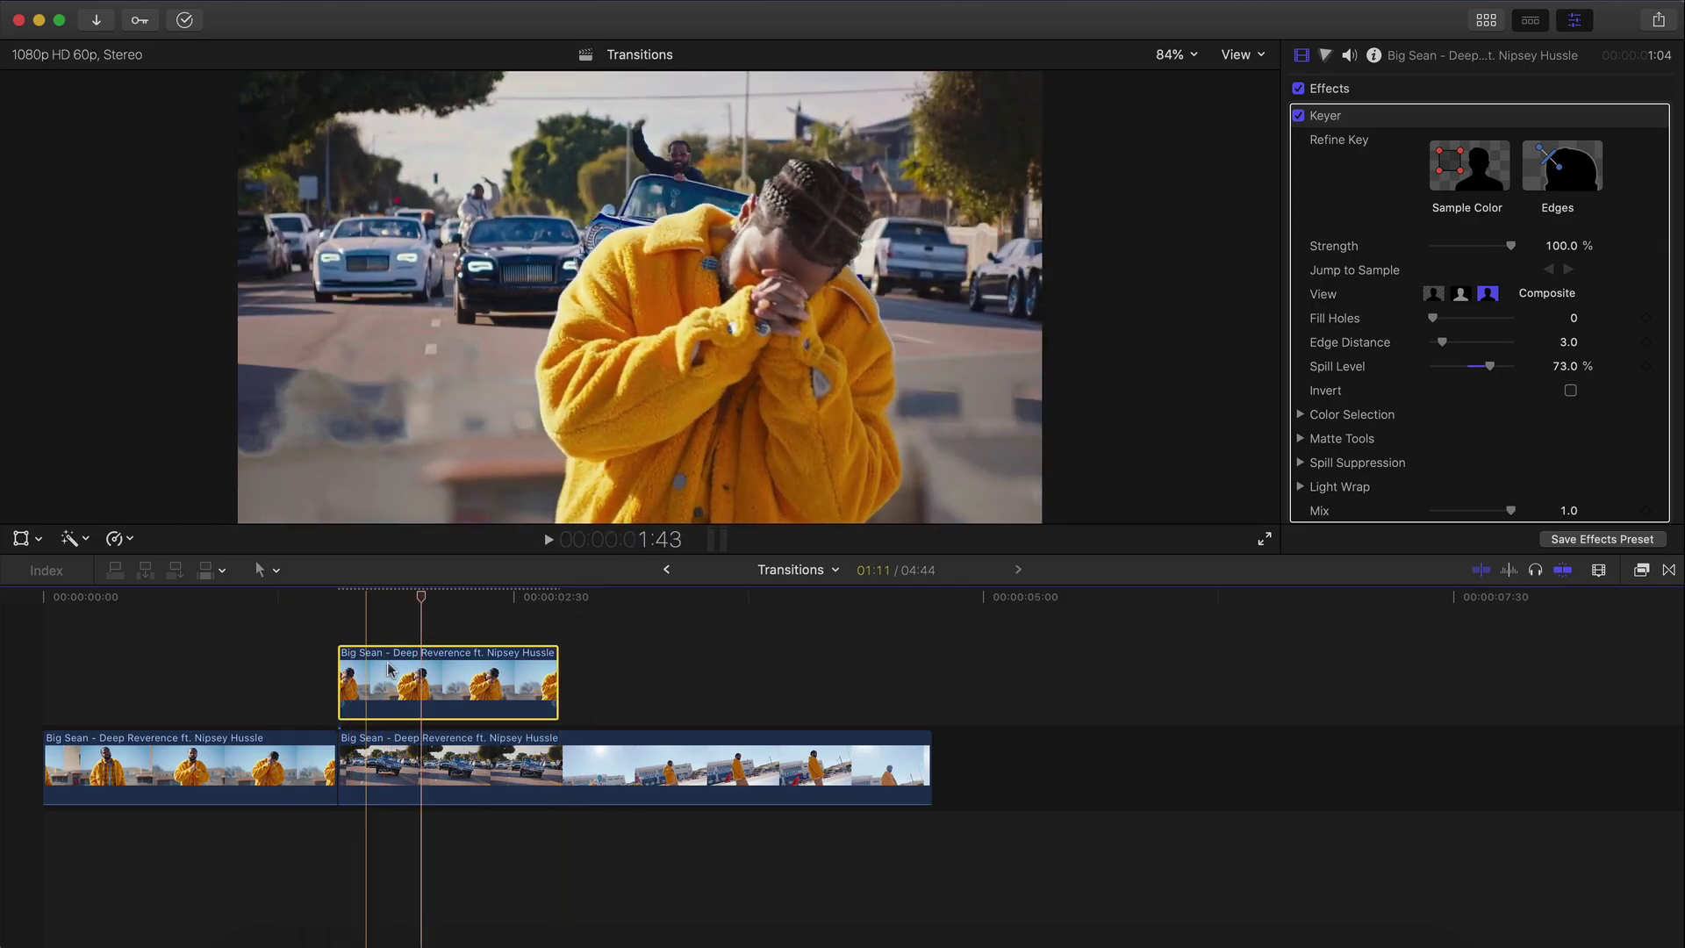
Set the Keyer's Fill Holes to 8.71 and keep its Strength at 100%
left_click_drag(1438, 320, 1502, 320)
scroll(1424, 309, "down", 2)
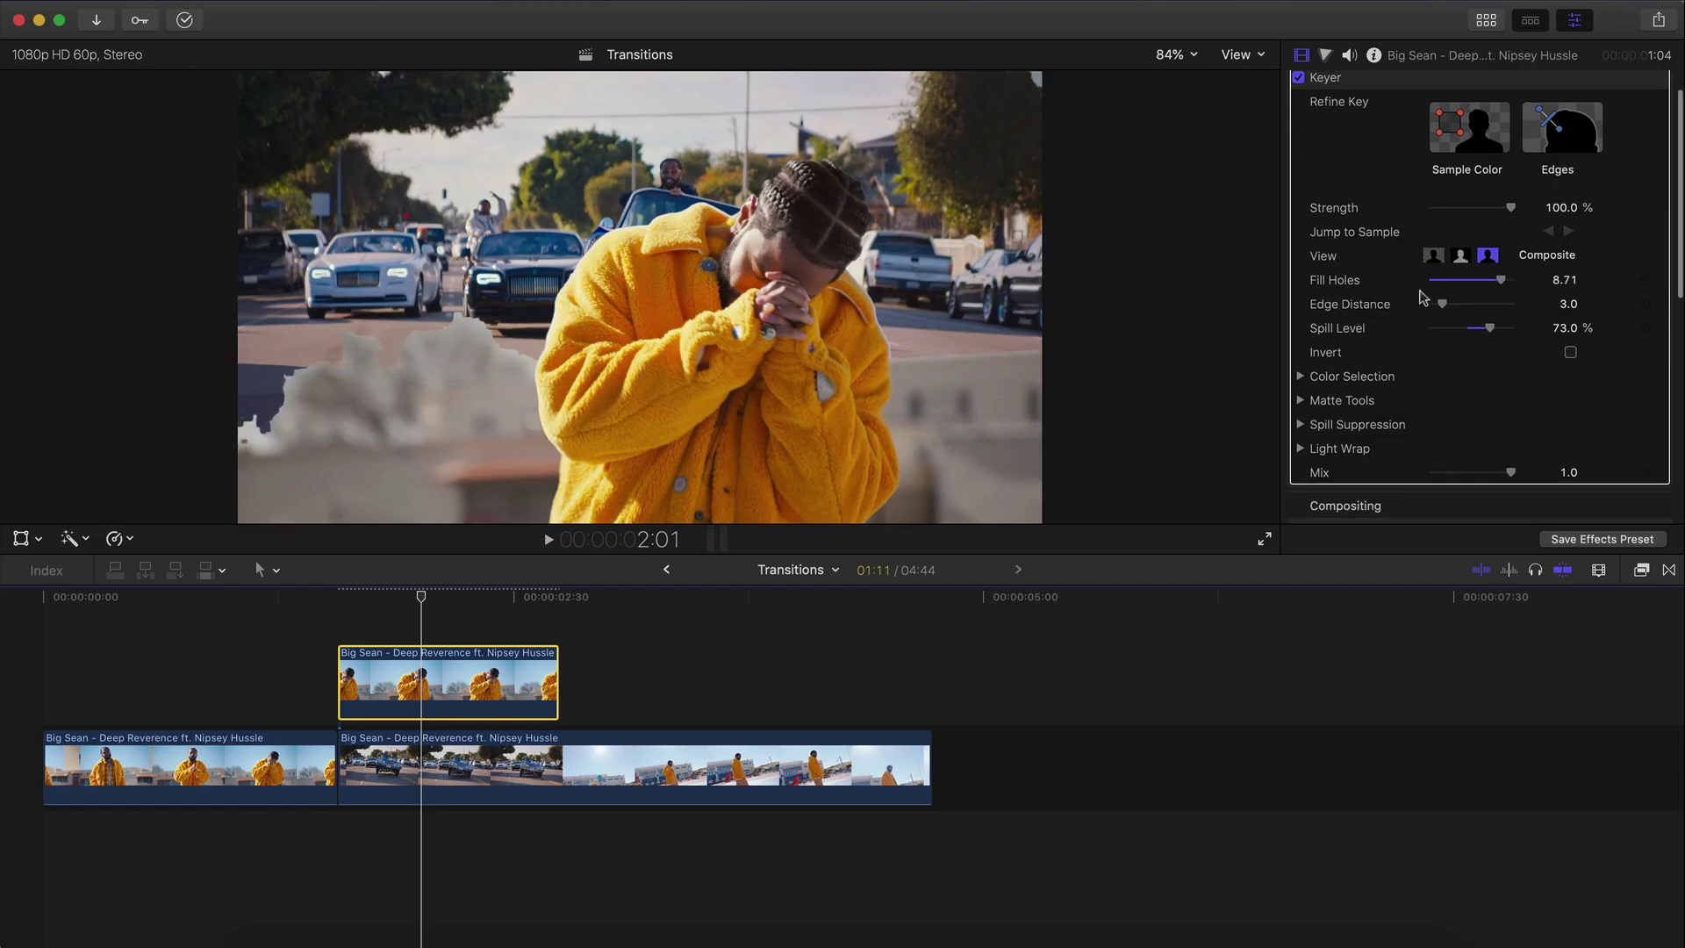
left_click_drag(1493, 213, 1555, 201)
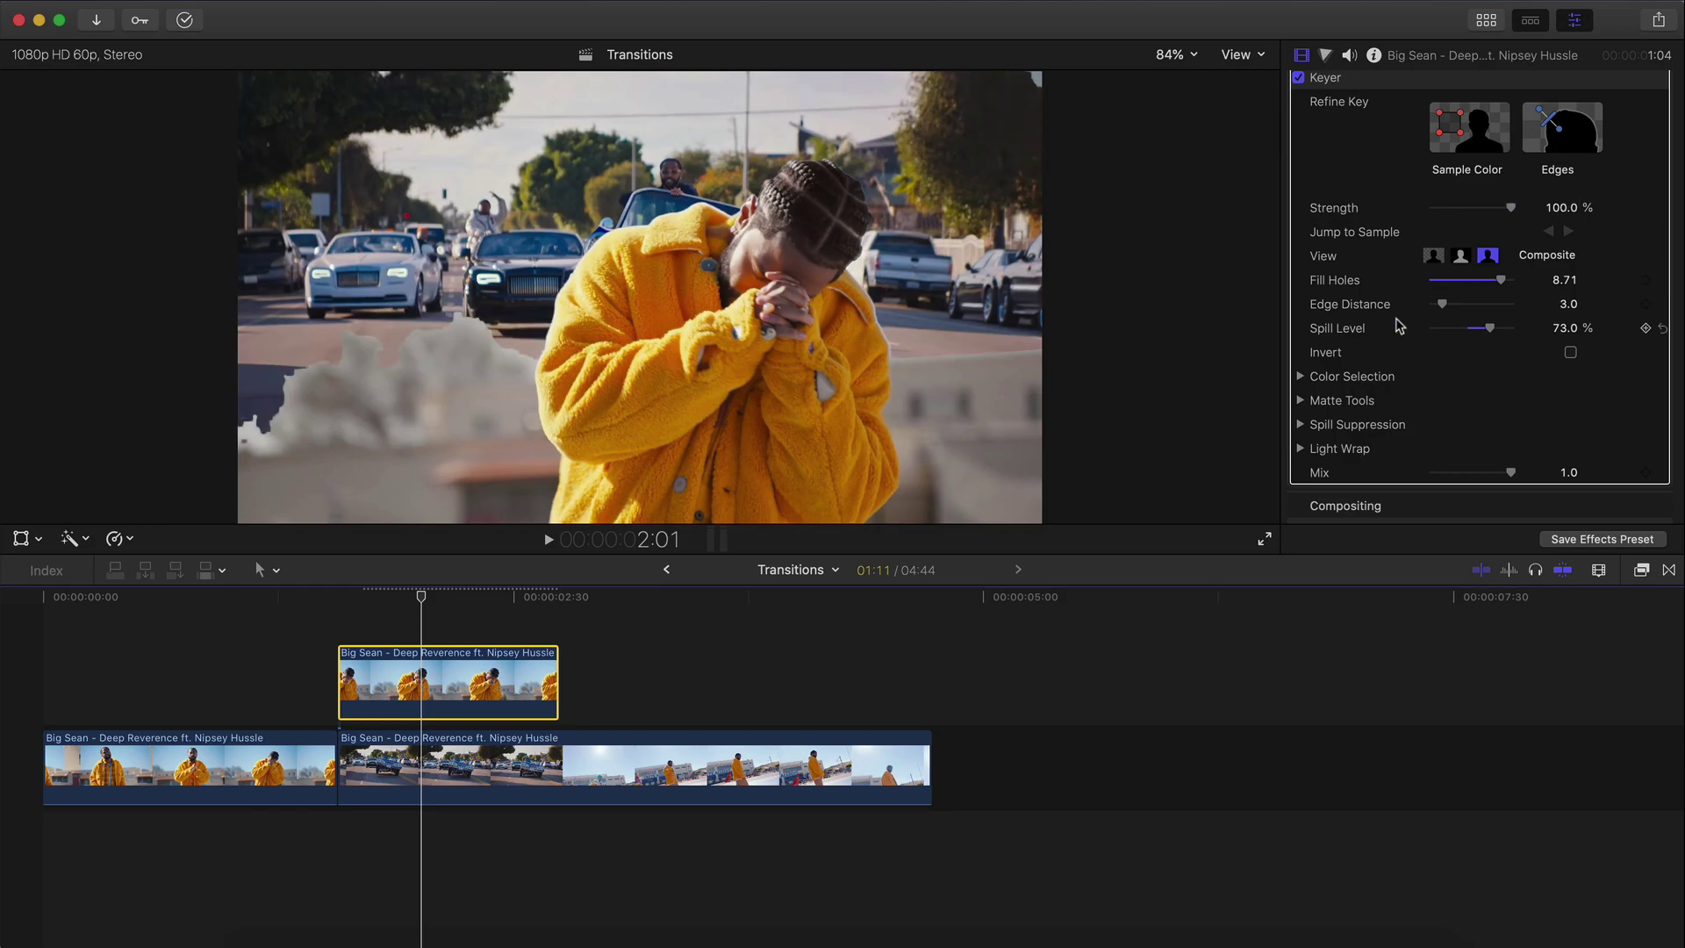
Trim the end of the keyed clip to a 51-frame duration and play the sequence back
left_click_drag(558, 669, 496, 669)
key("space")
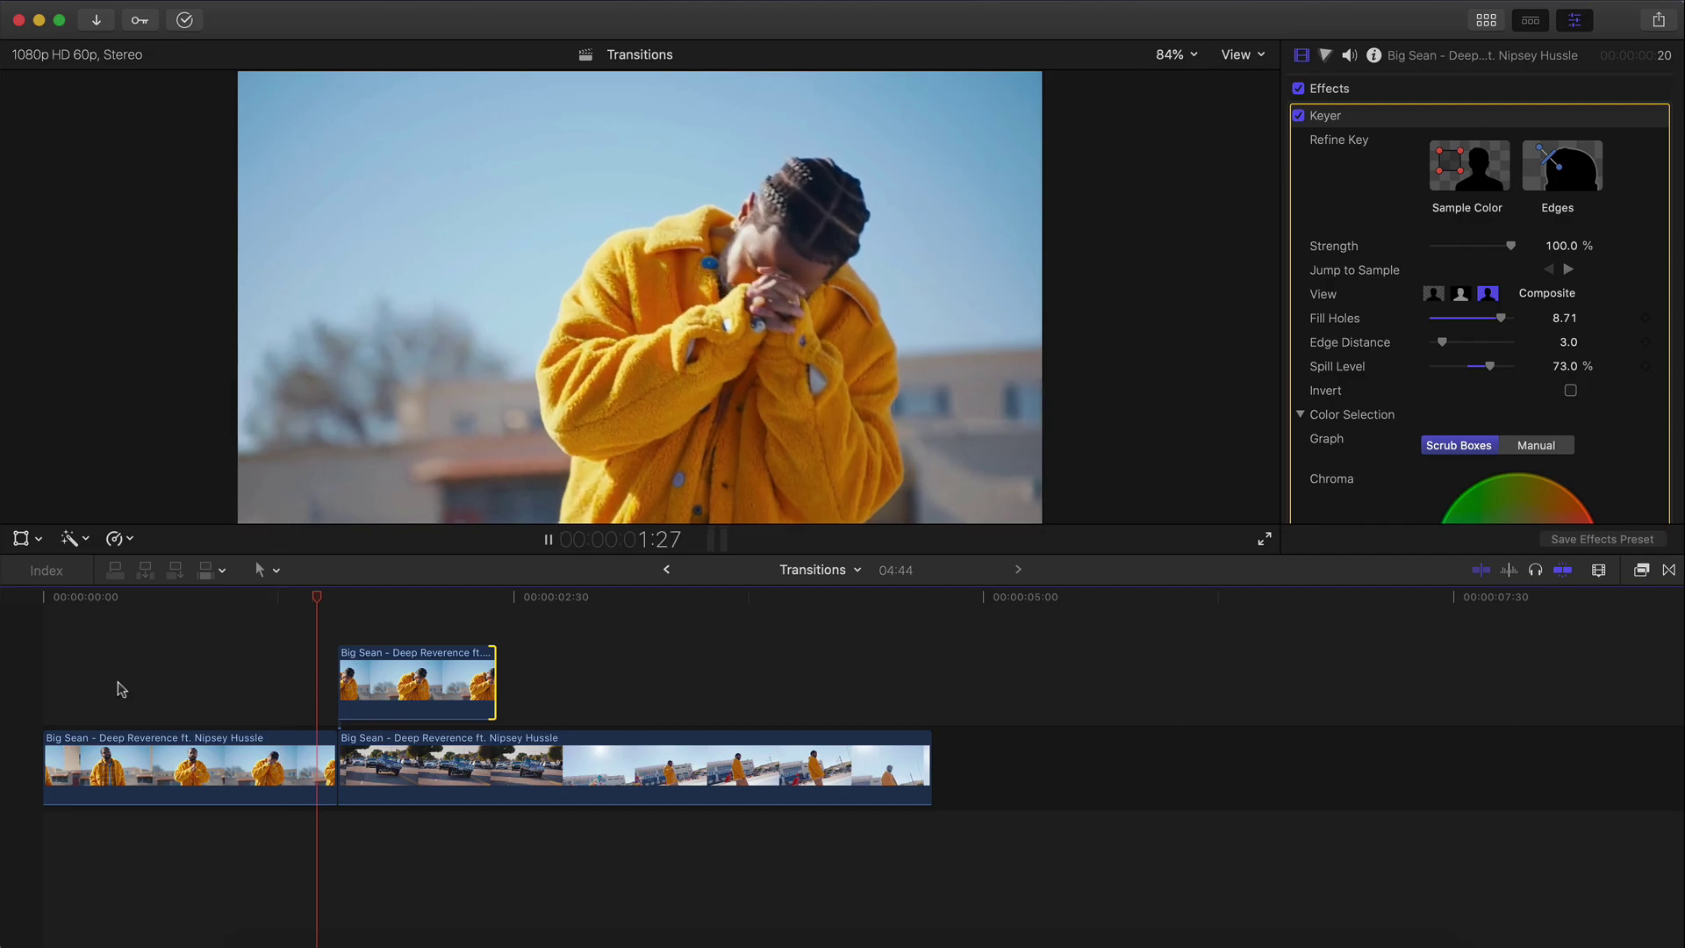
key("space")
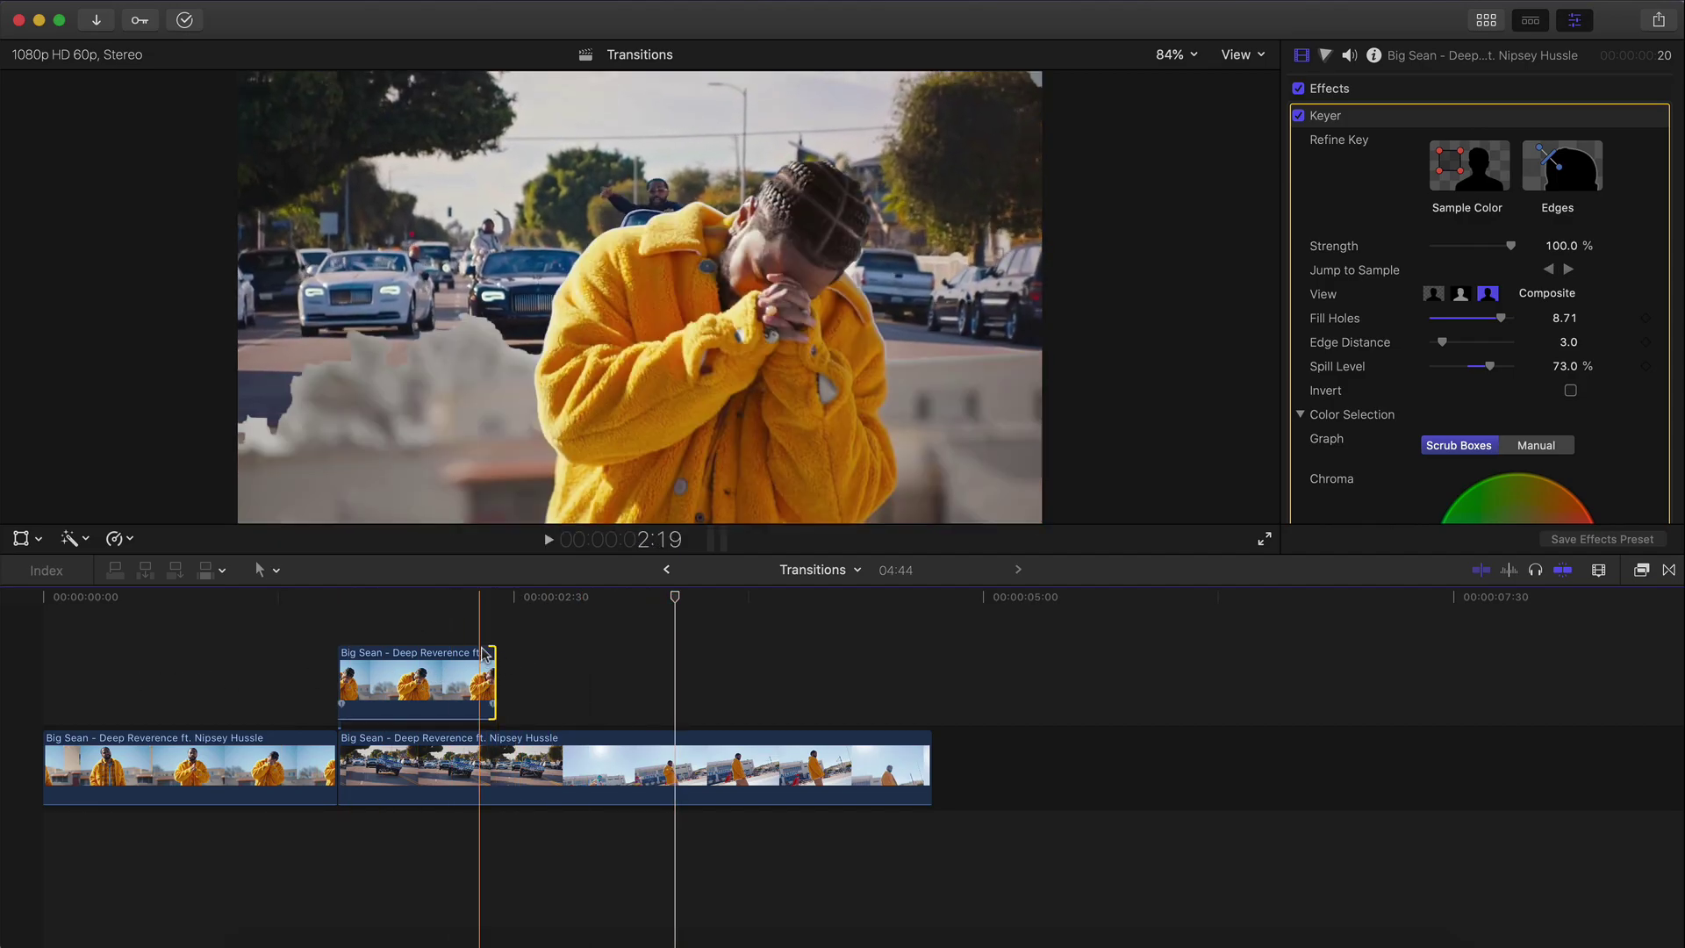
Add the Black Hole transition to the end of the keyed clip, shorten it to 23 frames, and play it back
left_click(470, 671)
left_click(1658, 571)
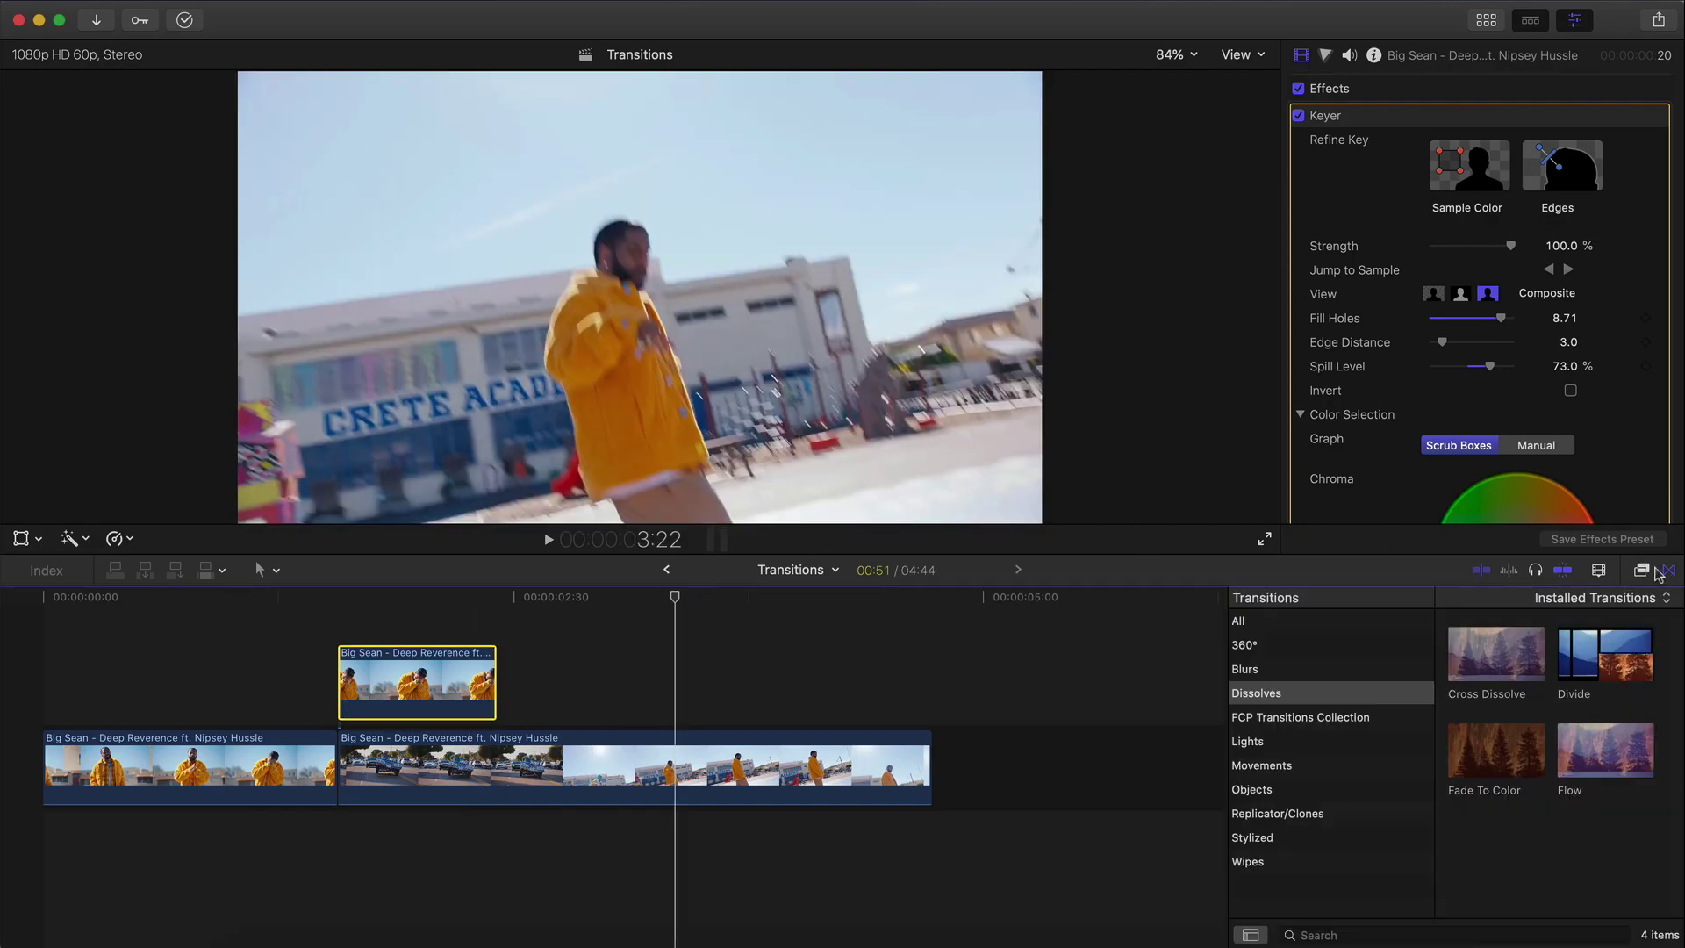
left_click(1475, 665)
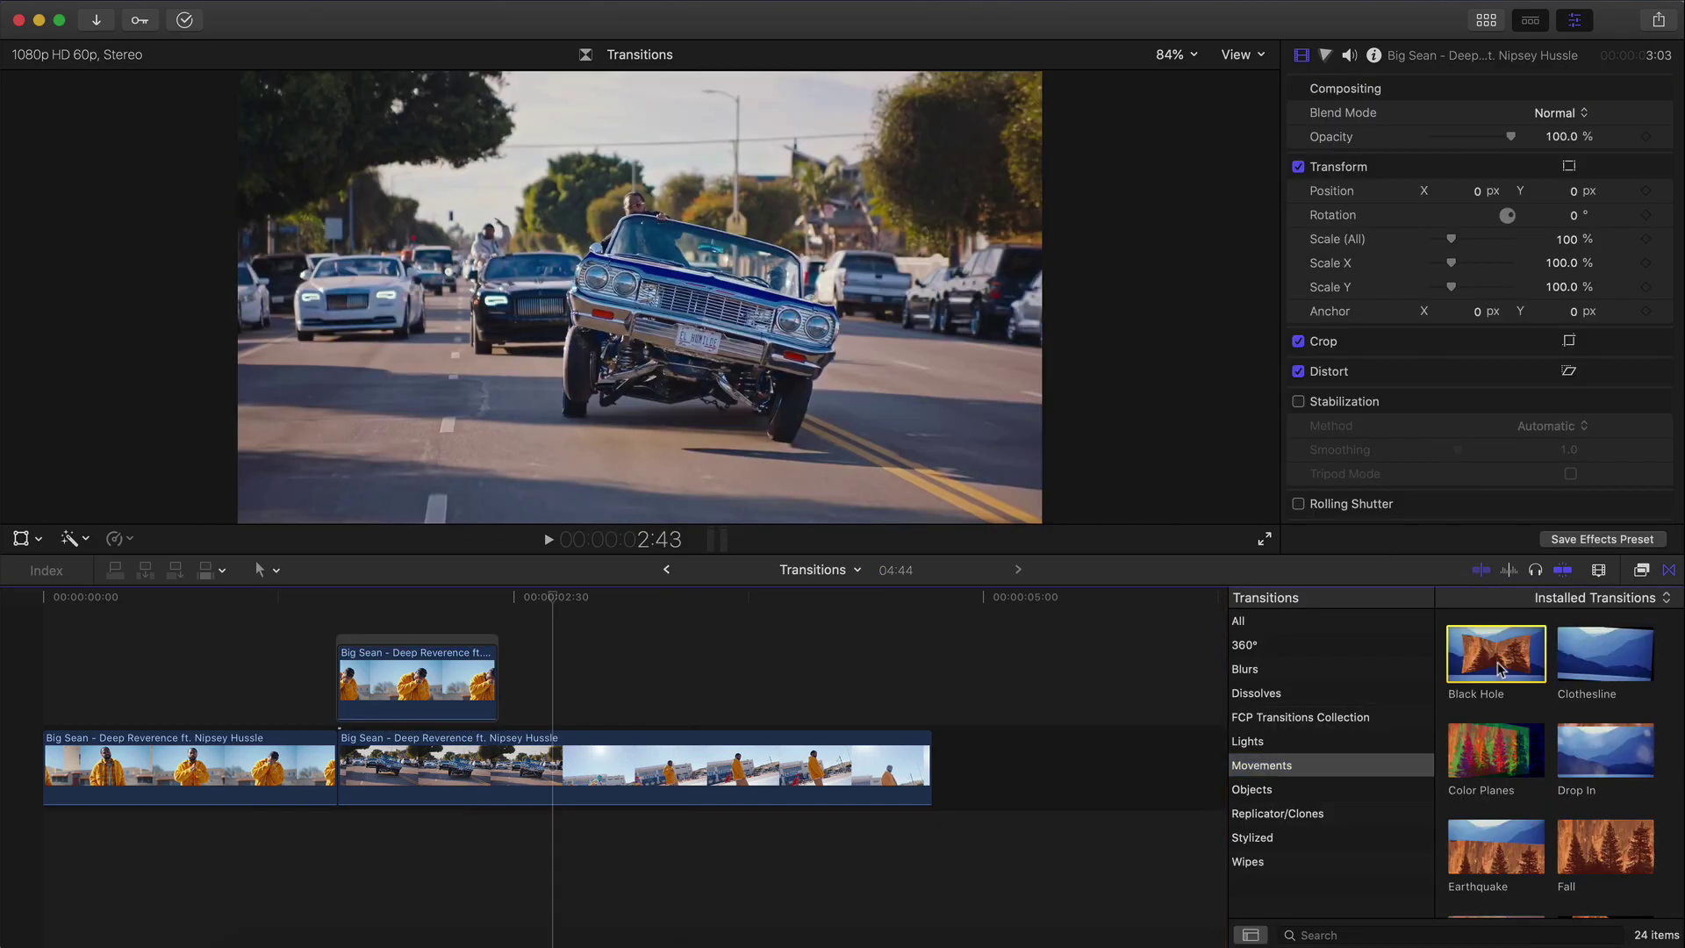
left_click_drag(347, 671, 432, 671)
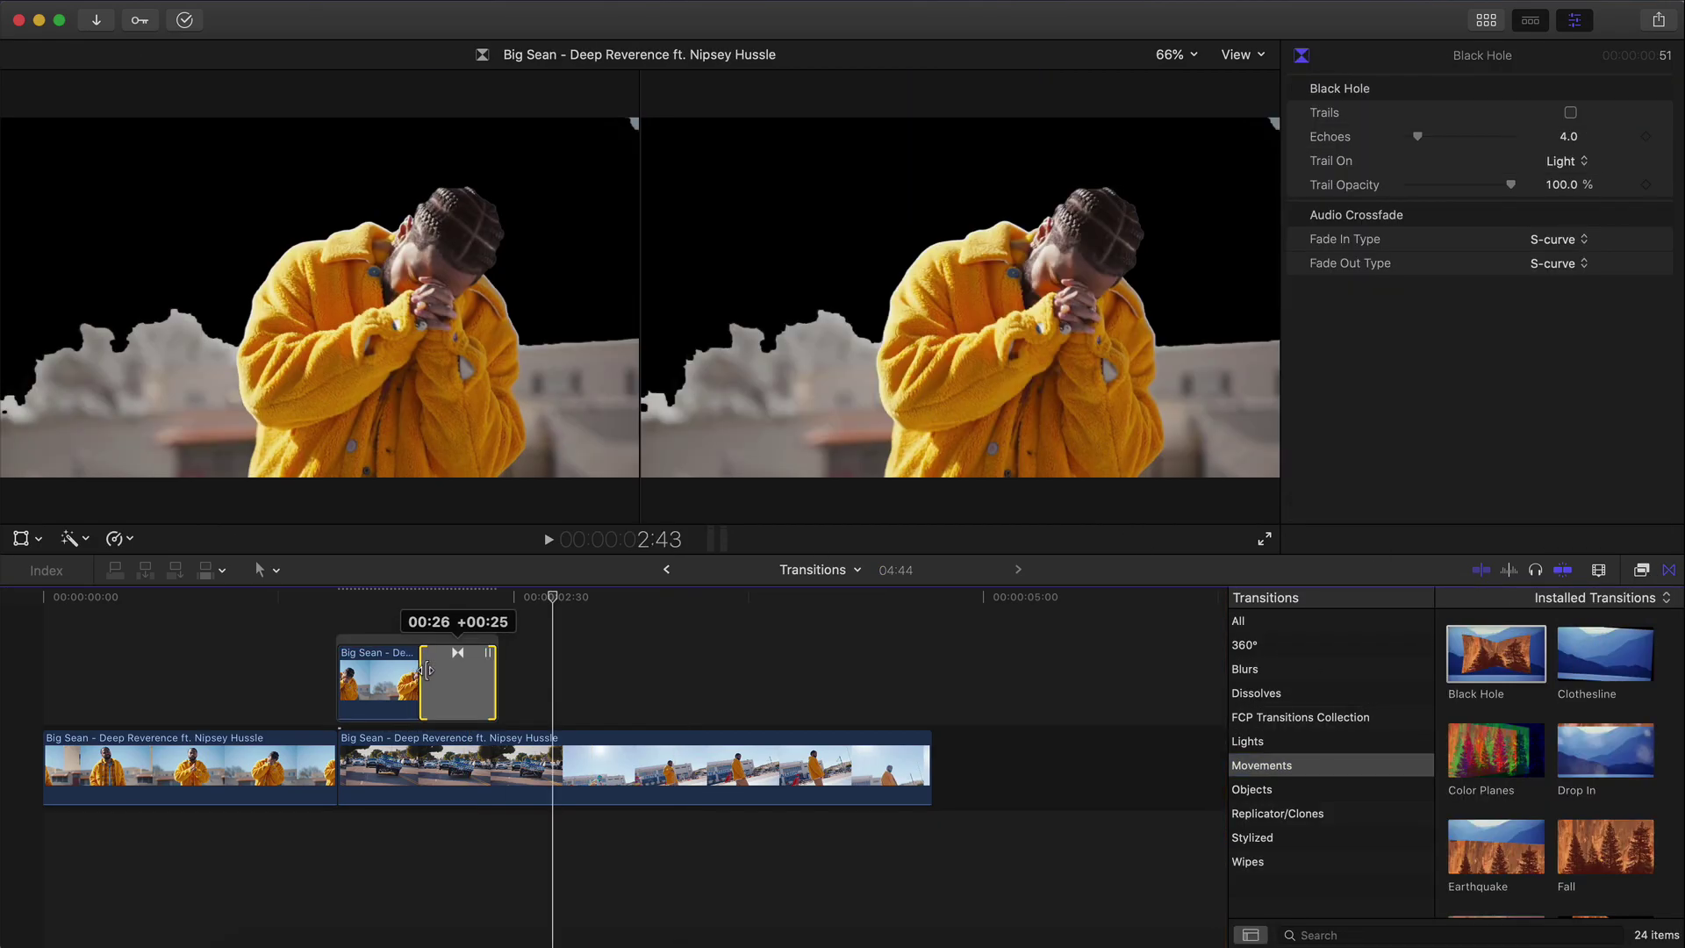
key("space")
key("space")
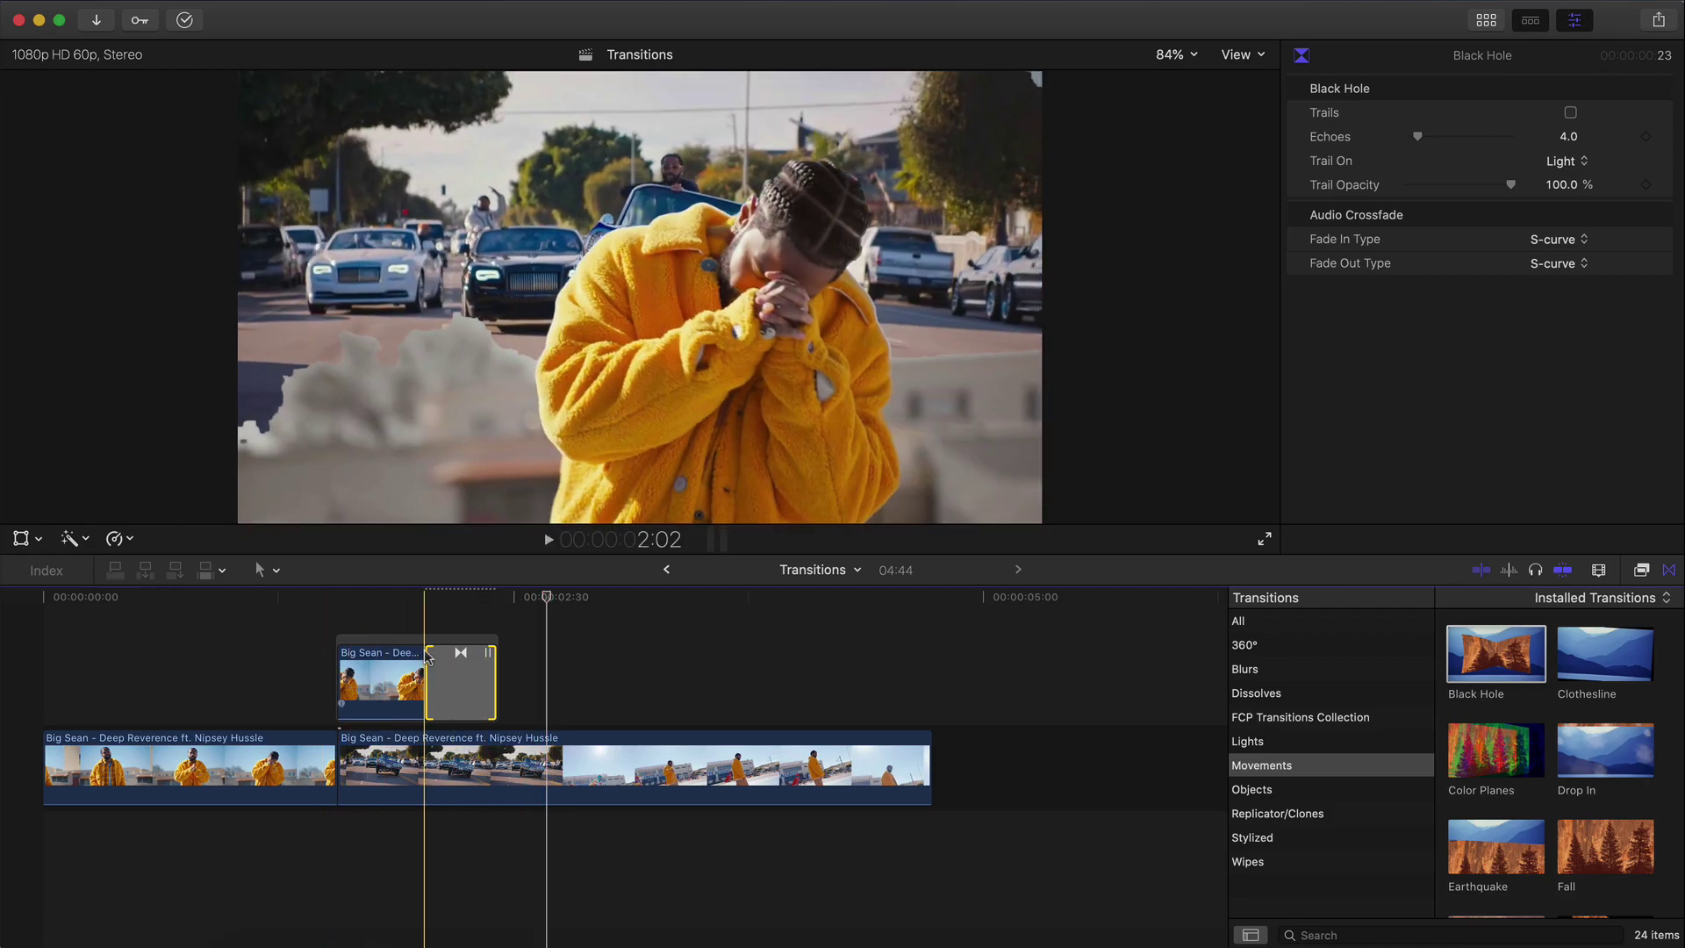
Reposition the Black Hole transition's center point over the man's upper chest, just below his hands
left_click(460, 599)
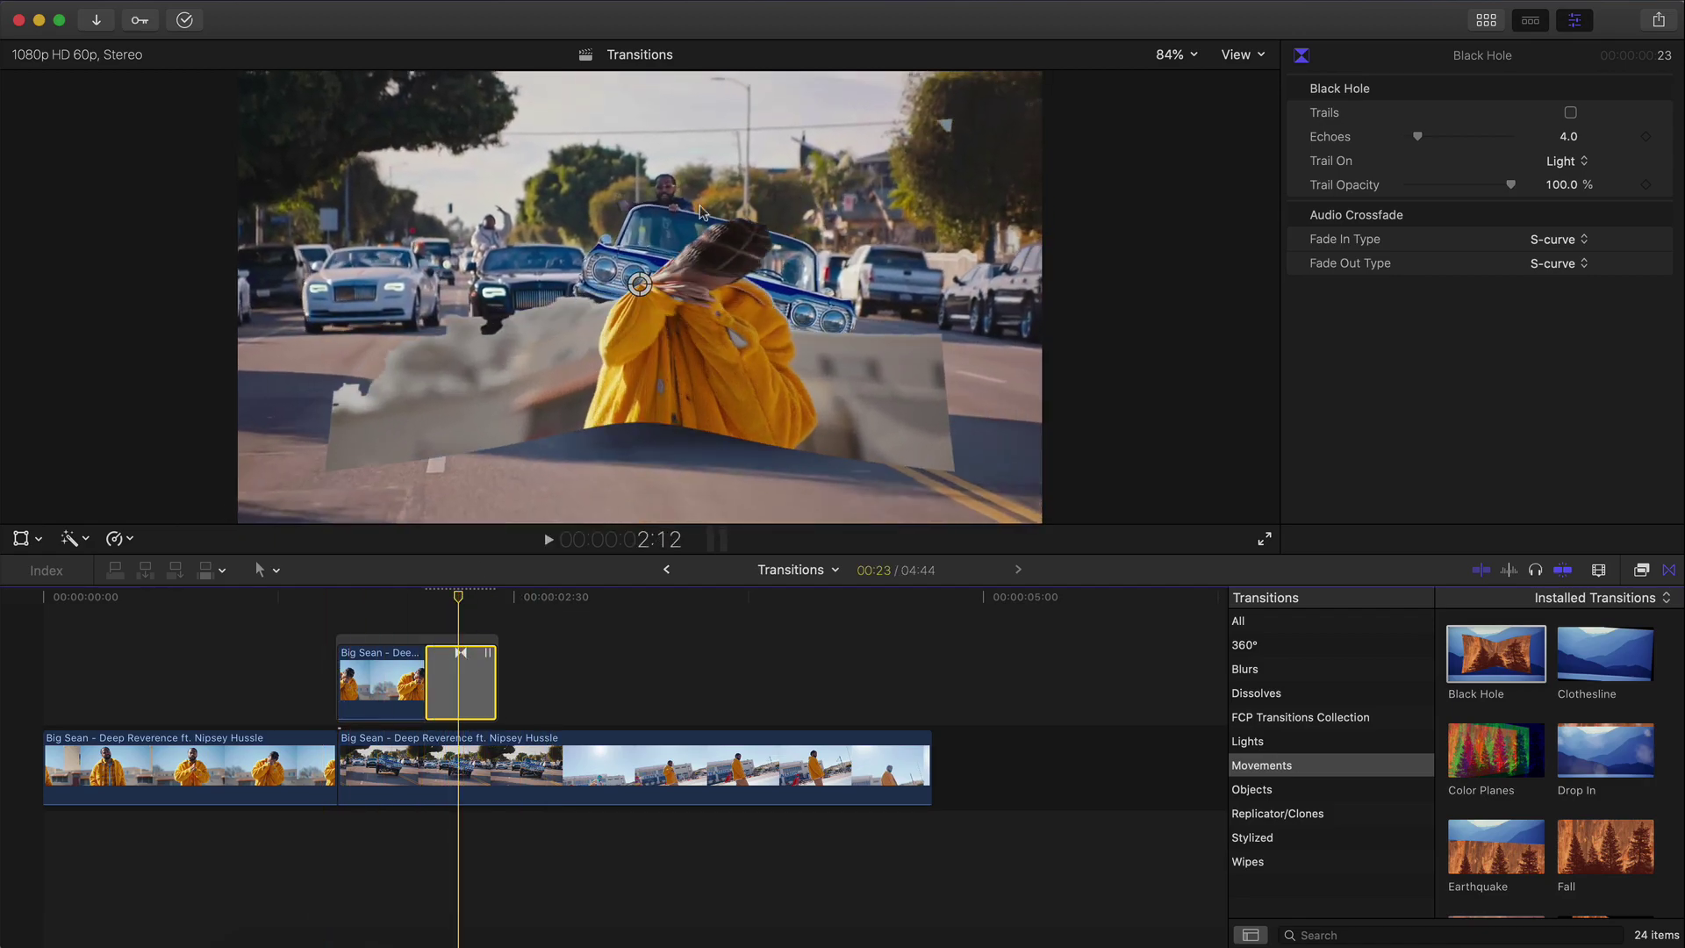
left_click_drag(639, 287, 454, 265)
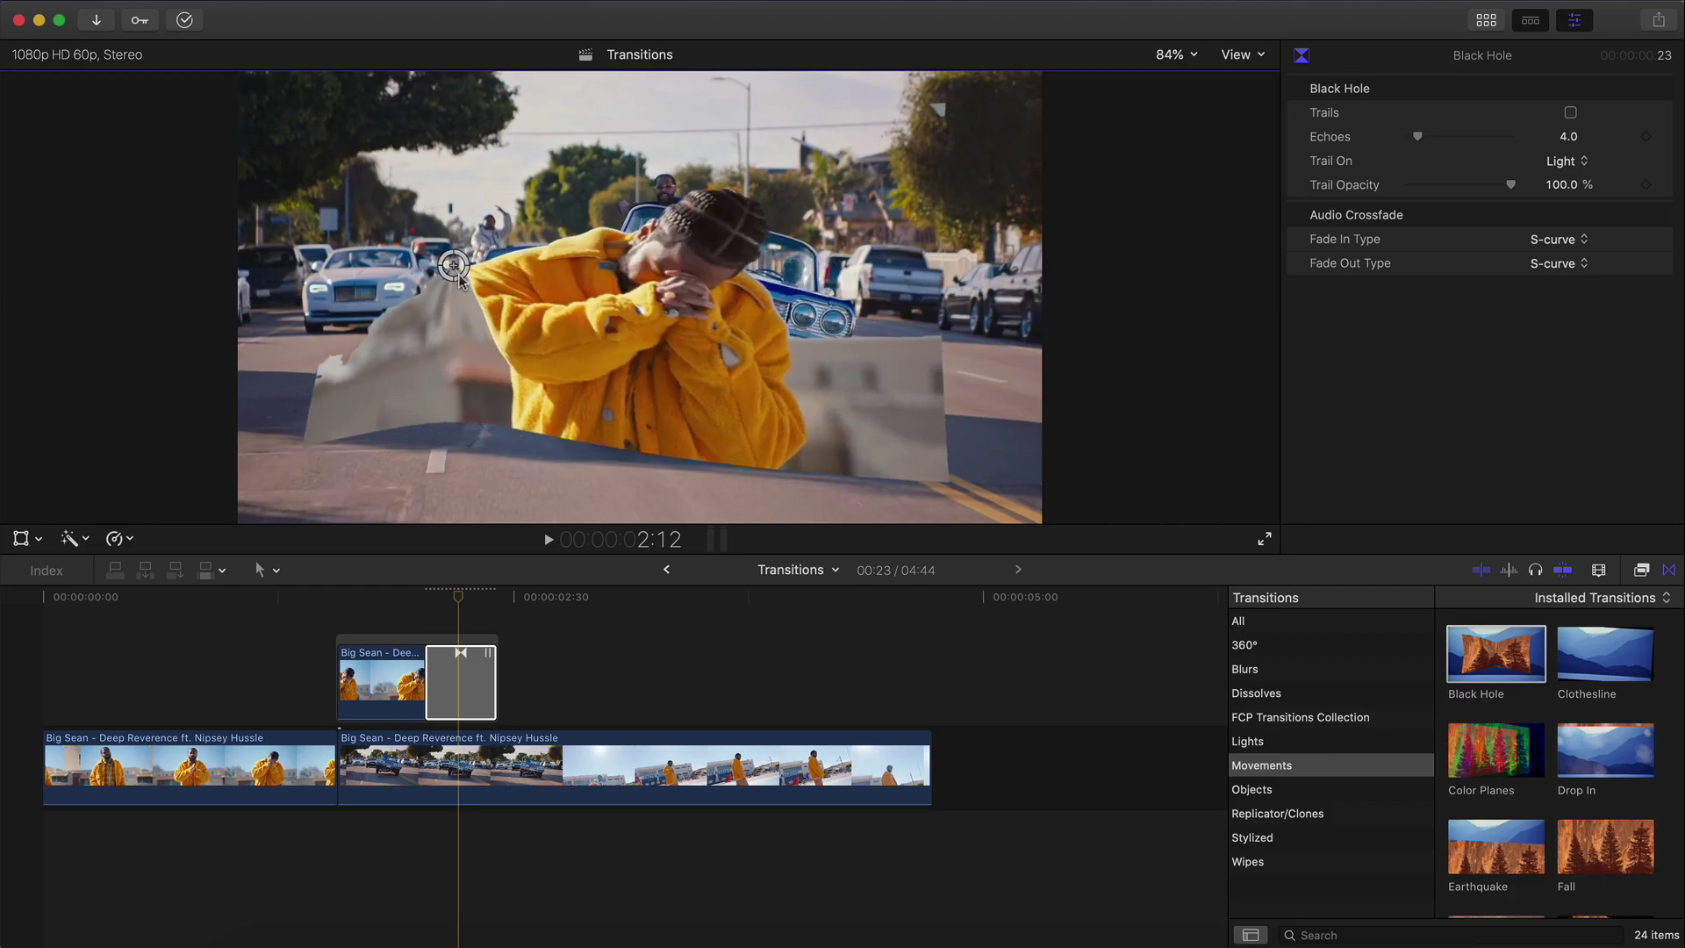
left_click_drag(692, 323, 735, 357)
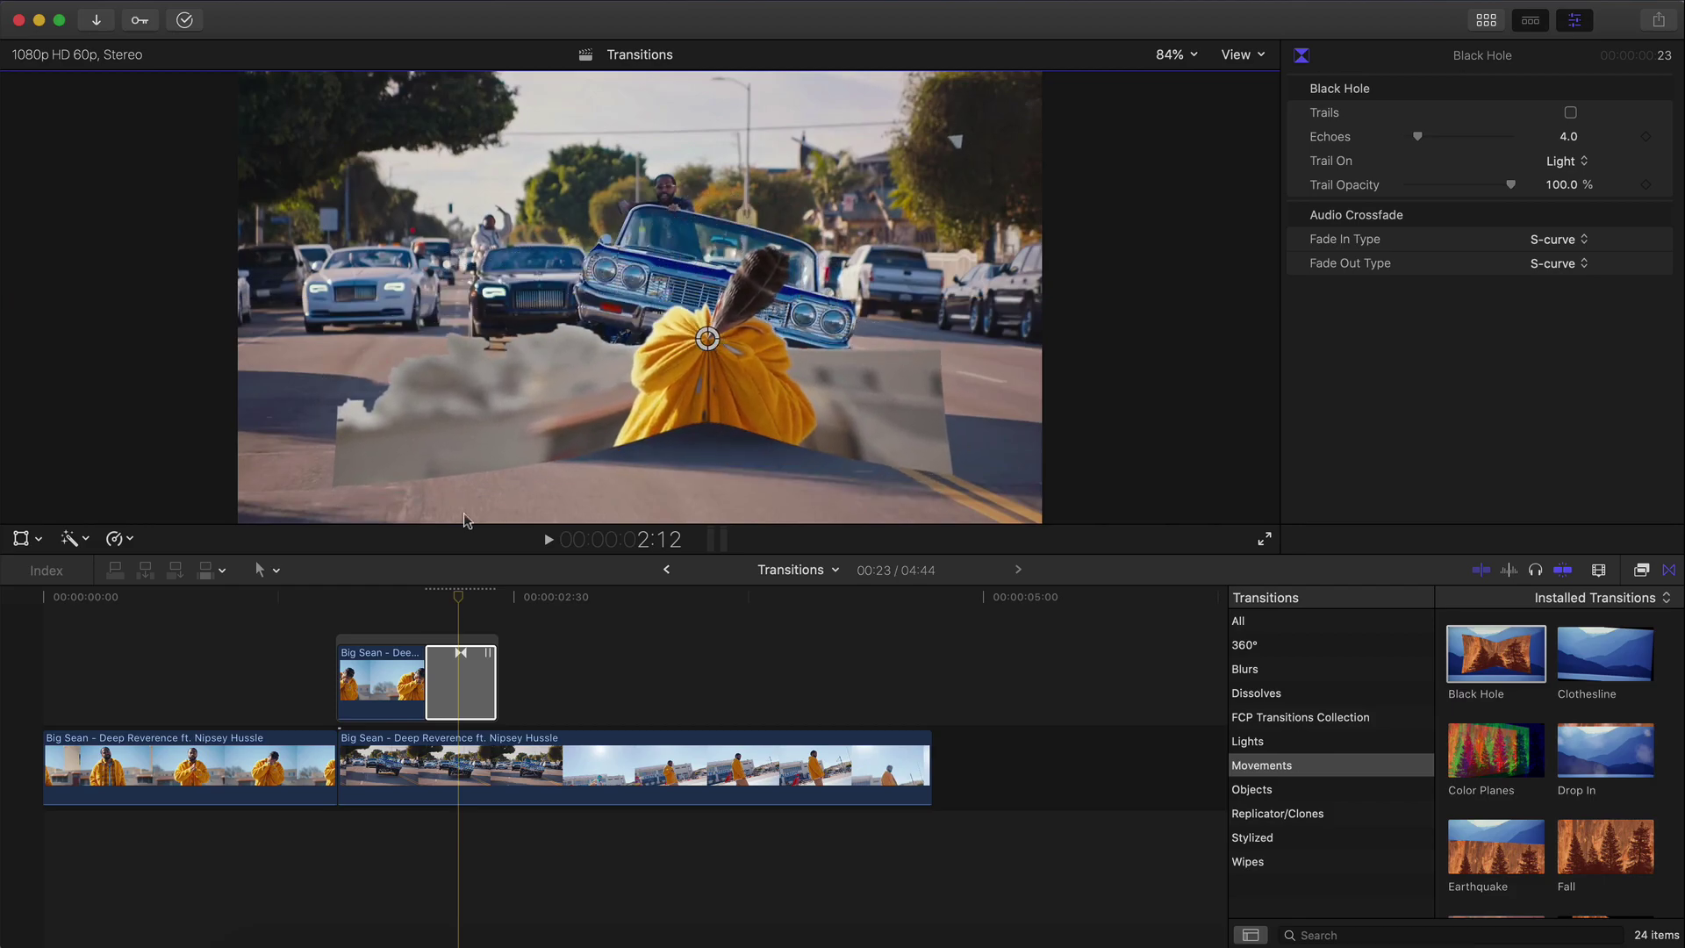
left_click(453, 598)
left_click_drag(727, 246, 715, 332)
Play back and scrub through the cut and the Black Hole transition to review the effect
left_click_drag(452, 597, 156, 598)
key("space")
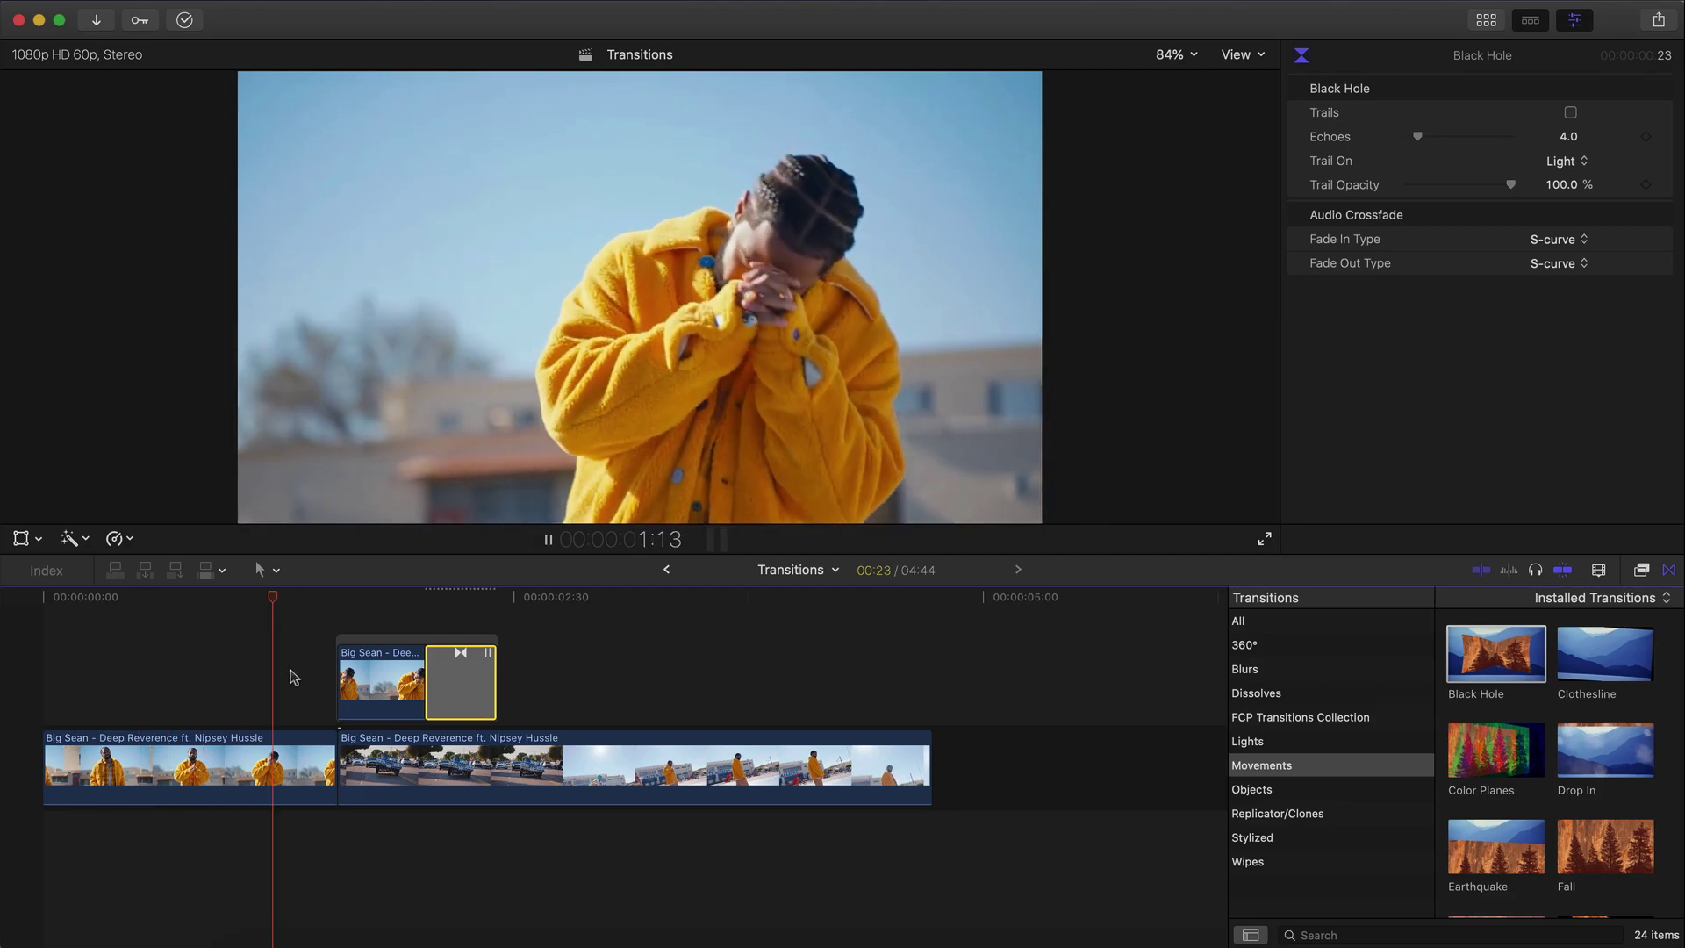
key("space")
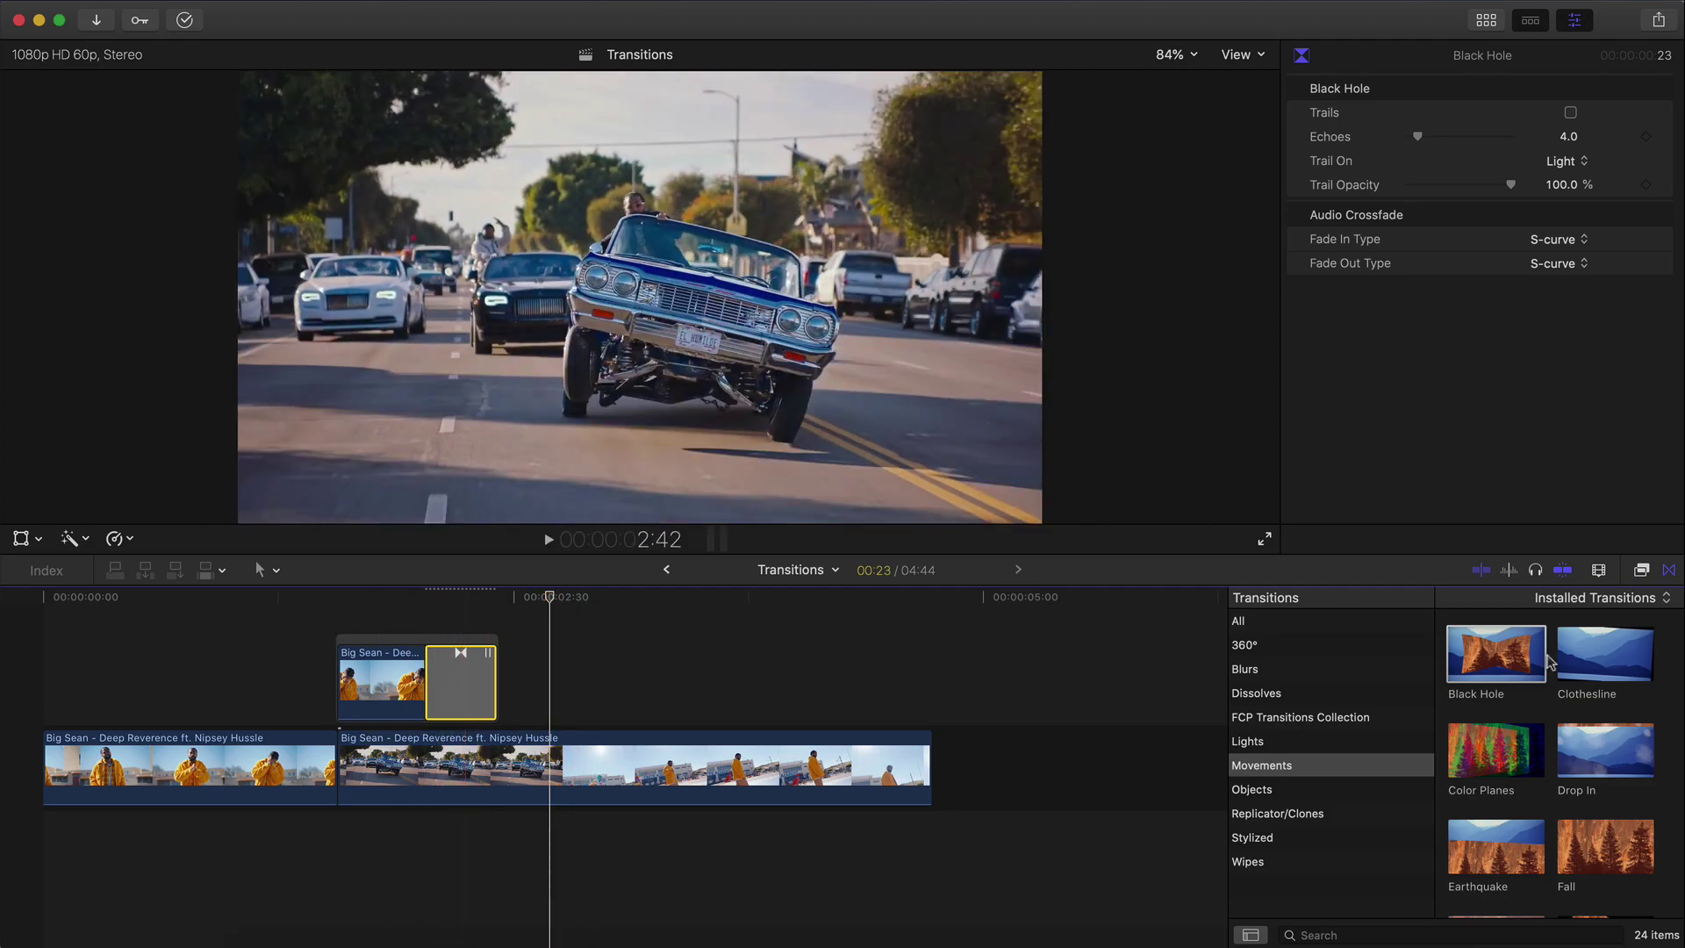
left_click(622, 598)
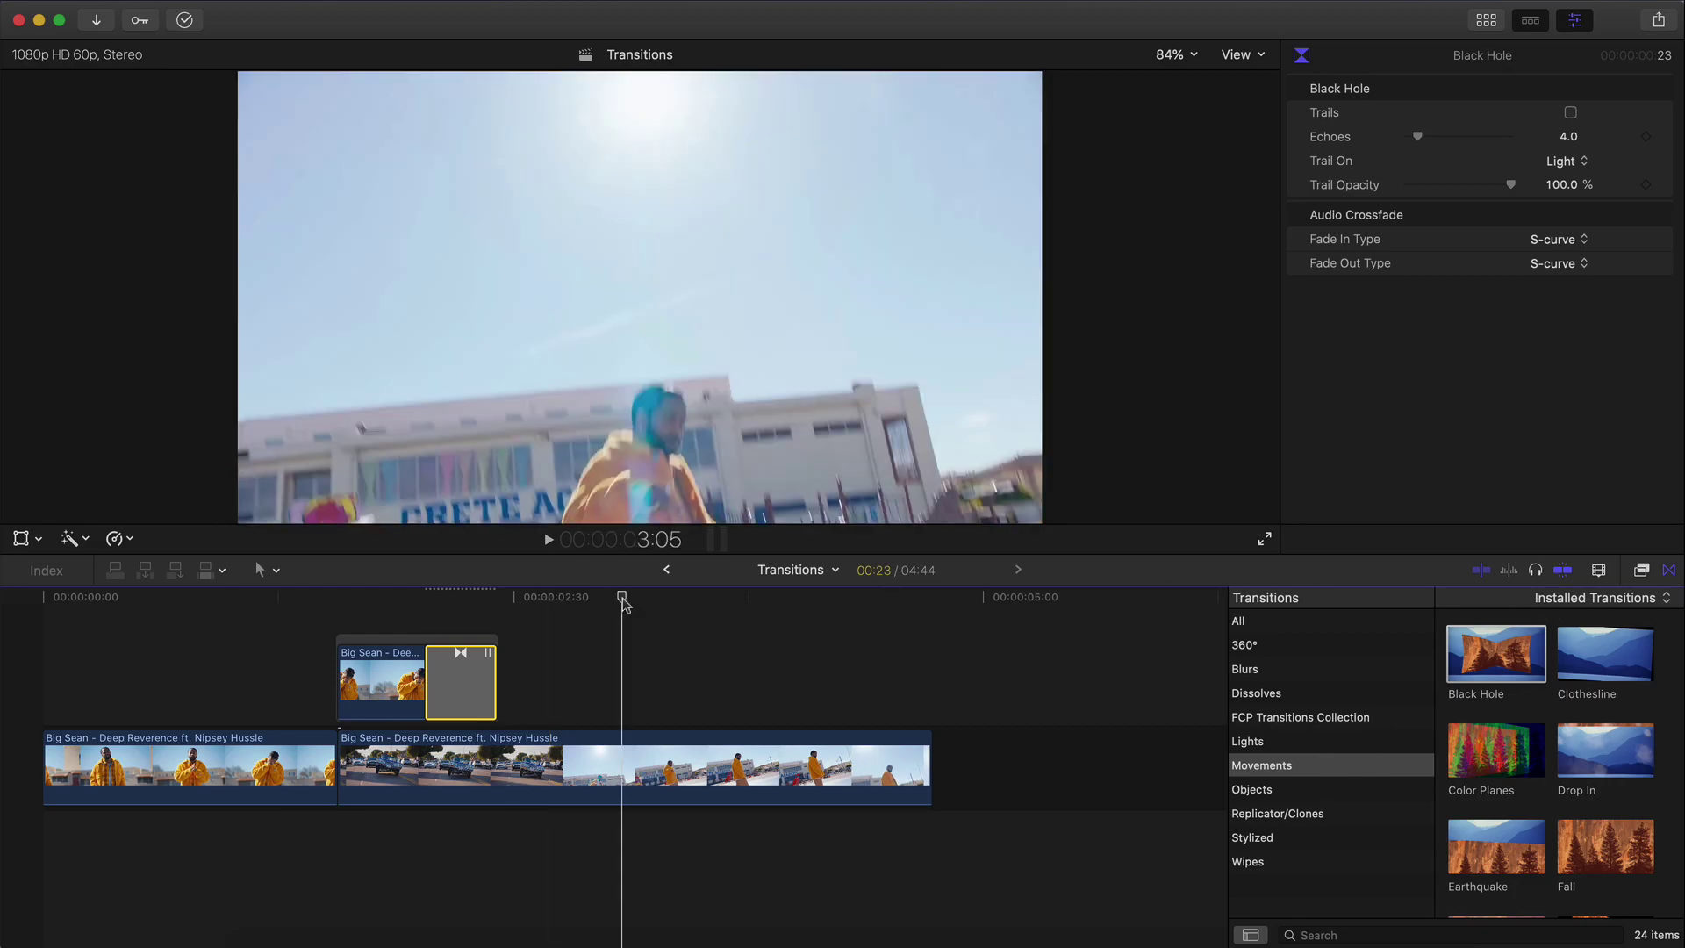
left_click_drag(622, 600, 264, 614)
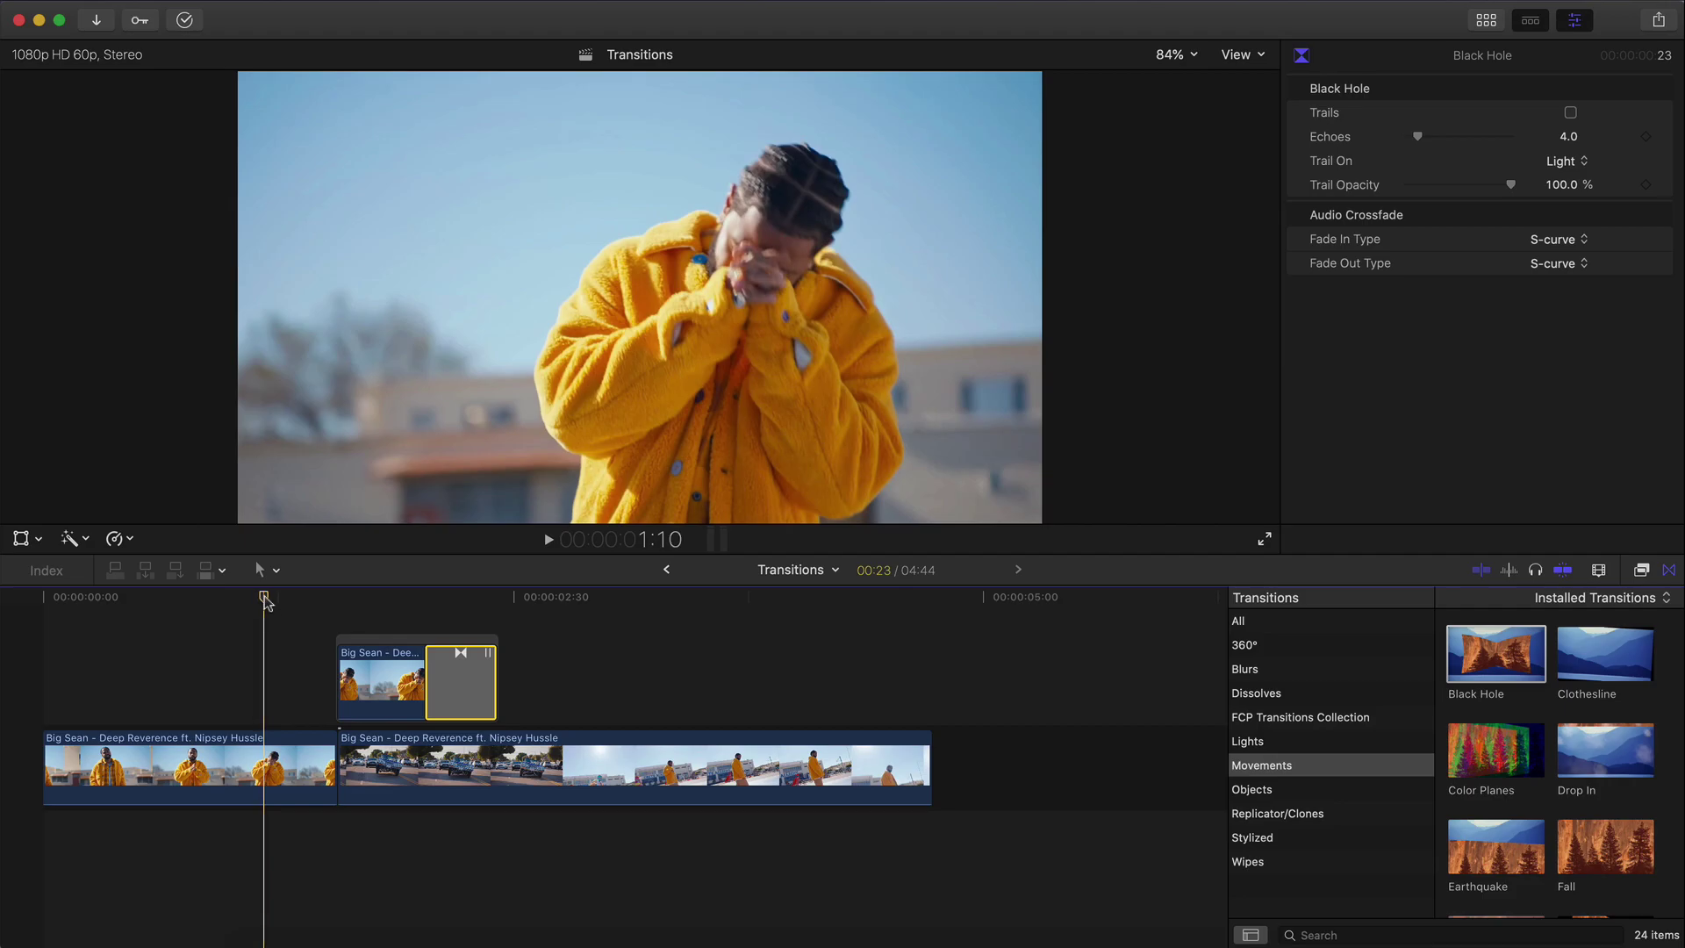
left_click(279, 596)
left_click_drag(280, 600, 400, 609)
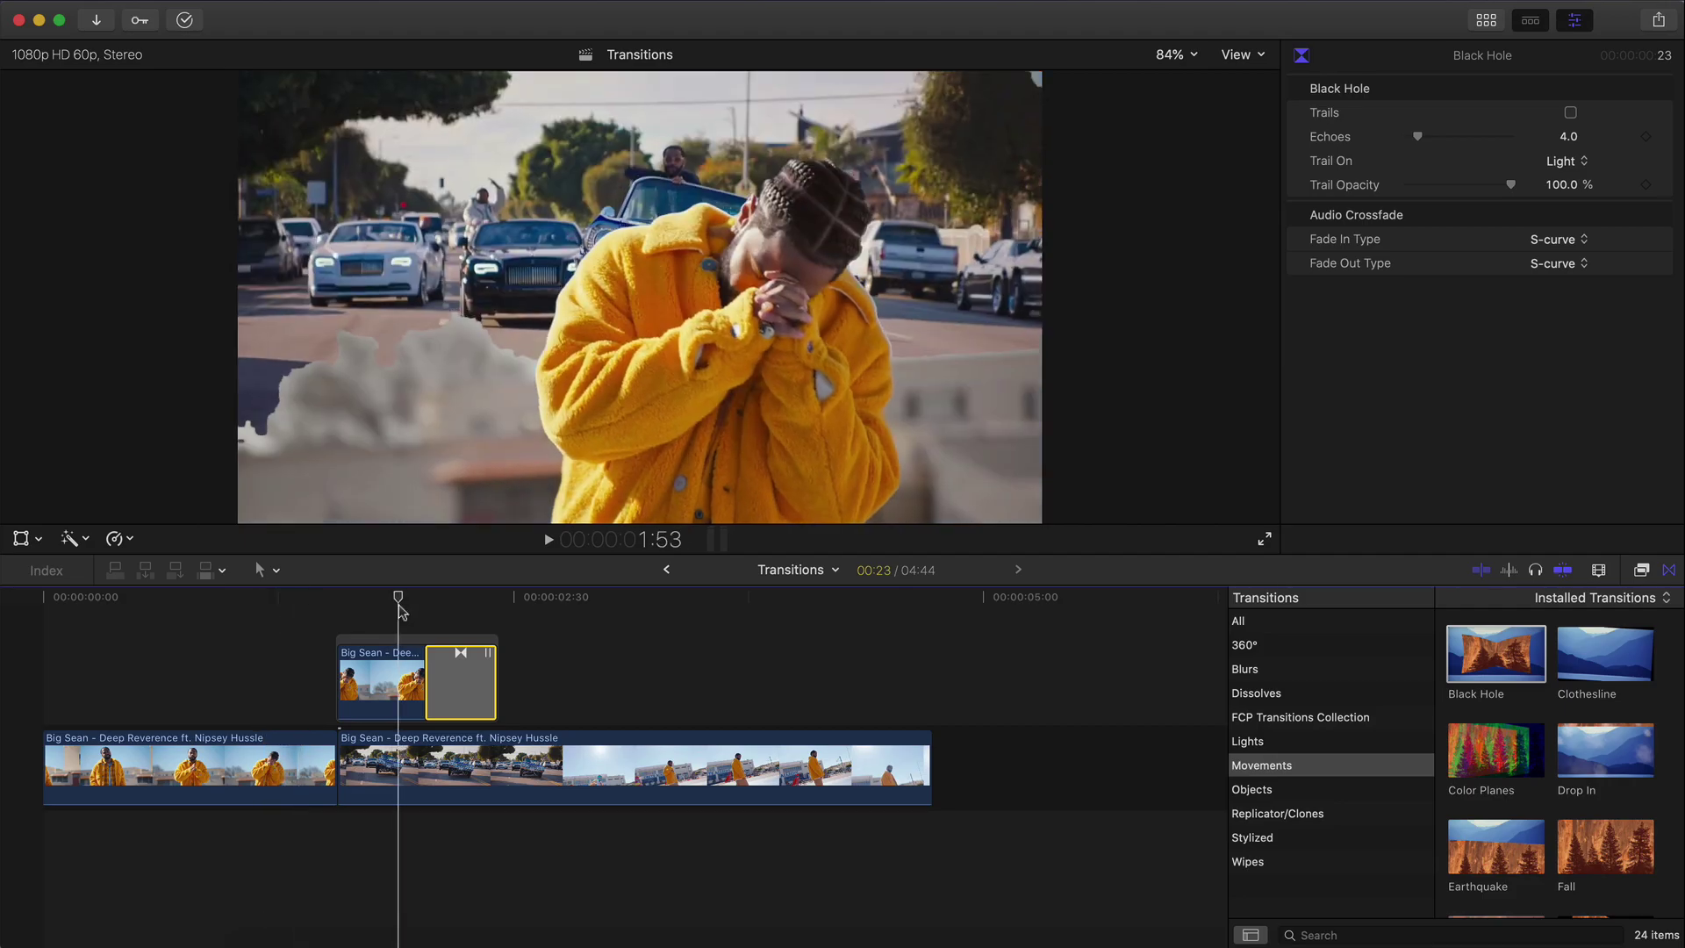